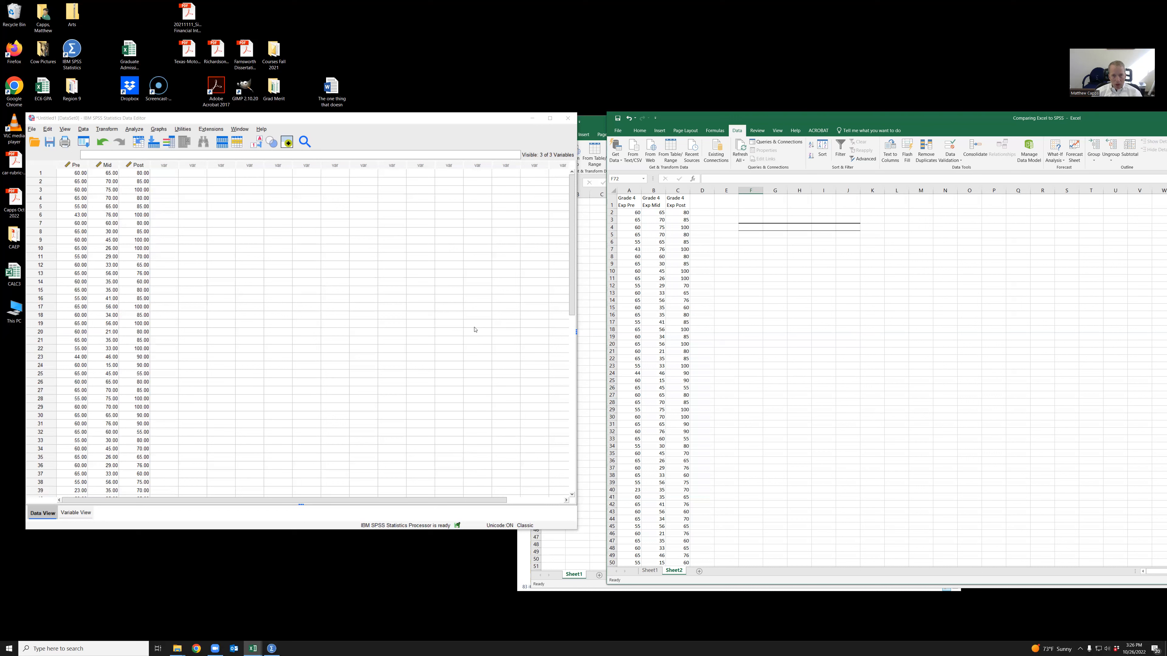
- Start a General Linear Model repeated measures analysis and define it with the three-level within-subject factor factor1
click(392, 155)
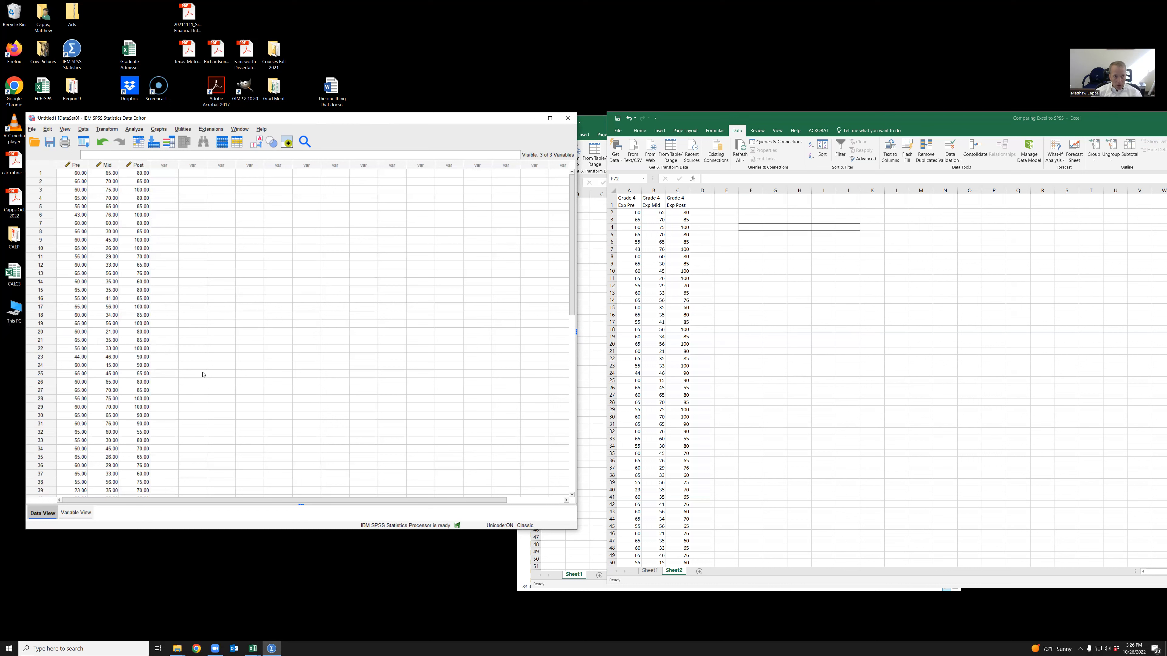
click(138, 130)
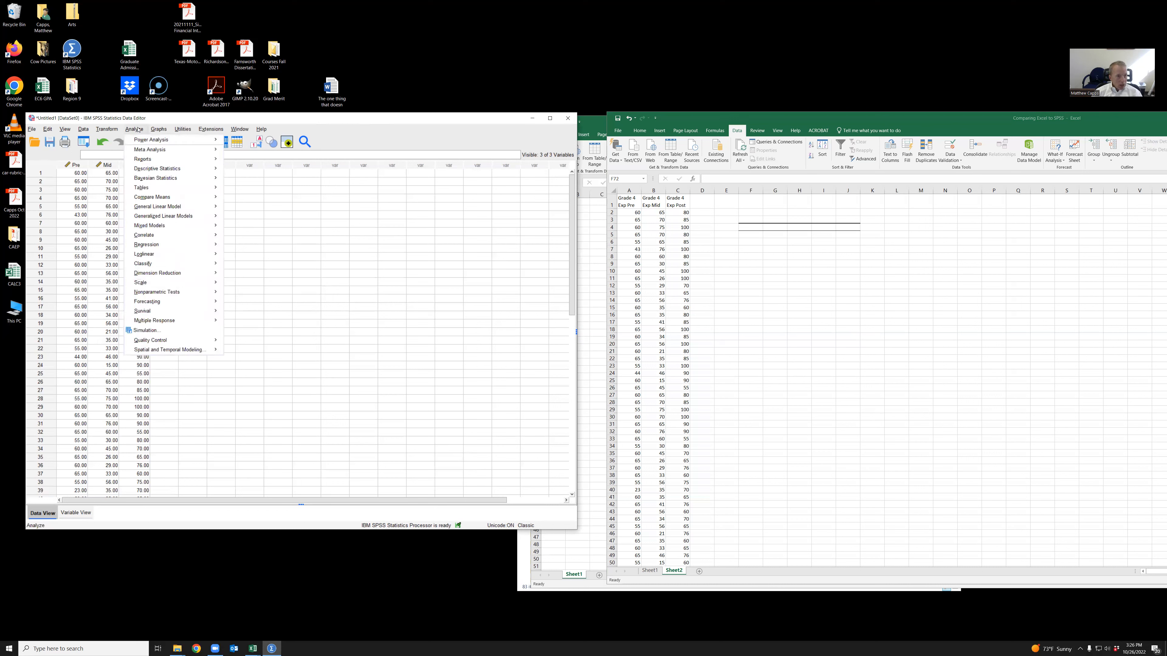
mouse_move(152, 216)
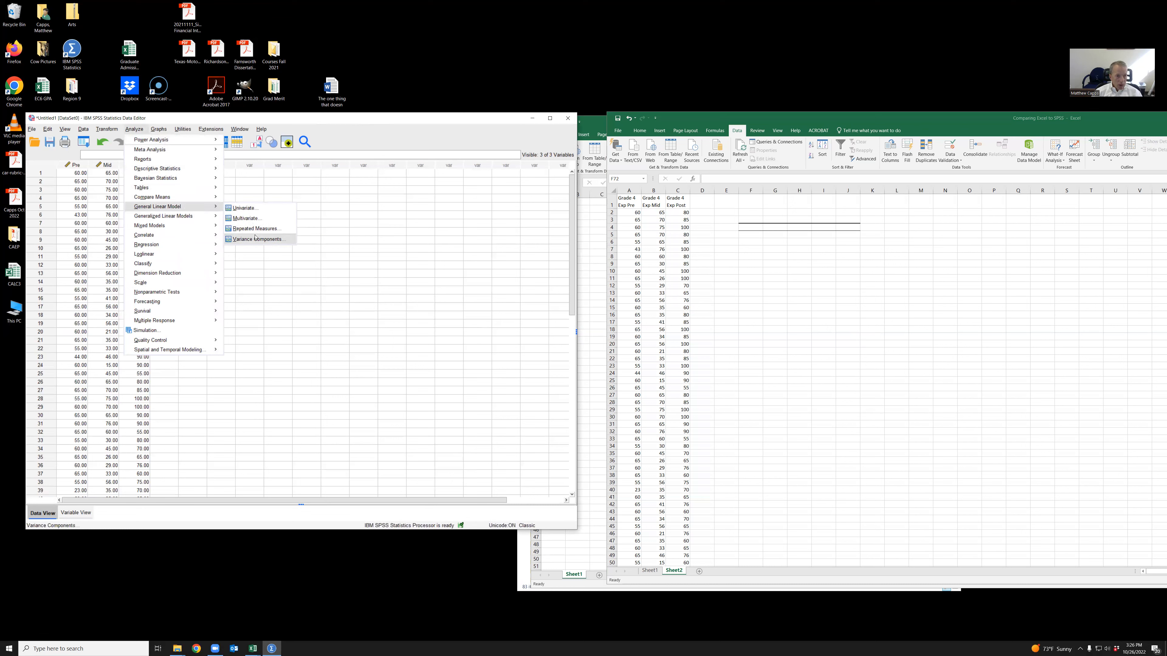
click(260, 229)
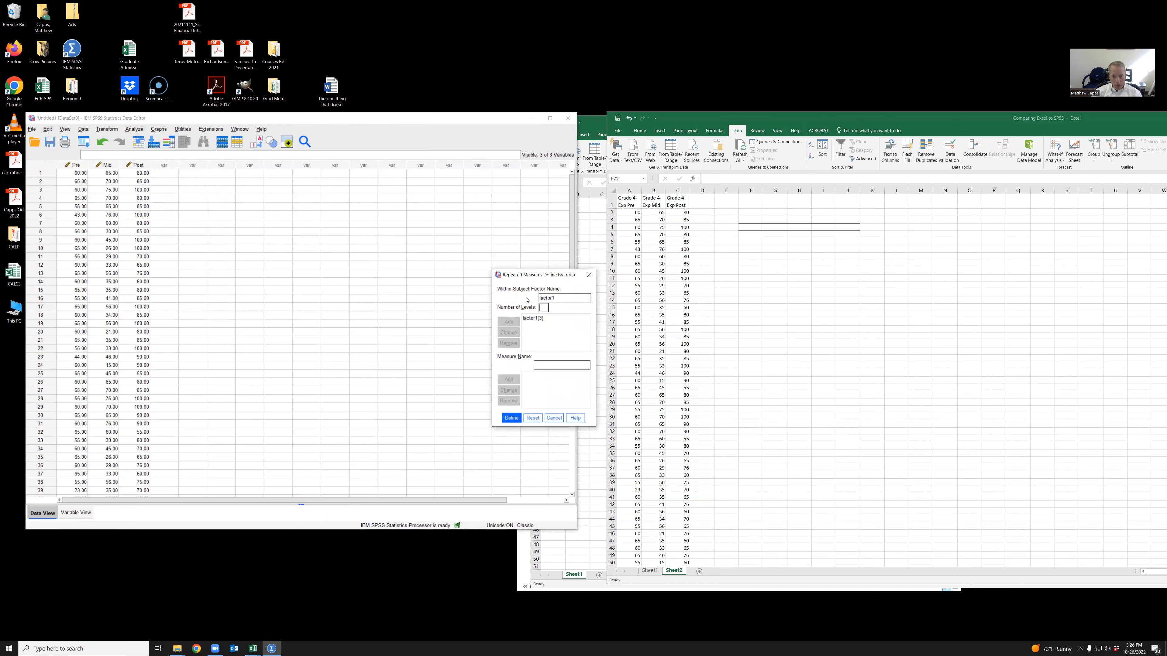
click(510, 418)
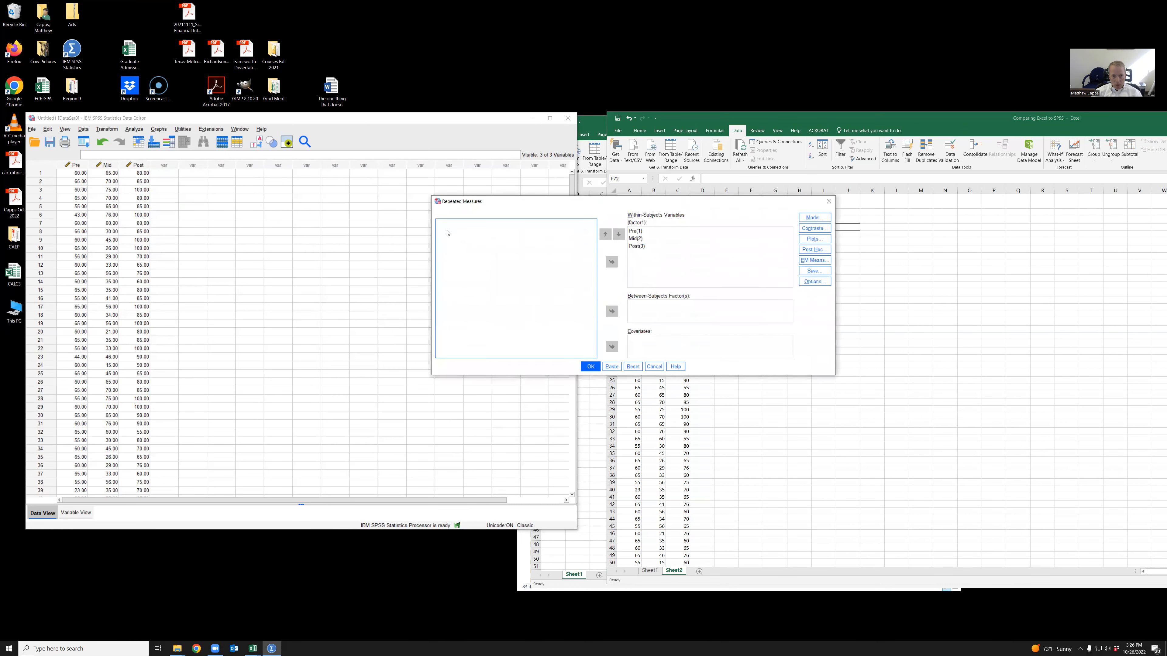
- Accept descriptive statistics and effect size estimates as display options and a line-chart profile plot of factor1
click(814, 281)
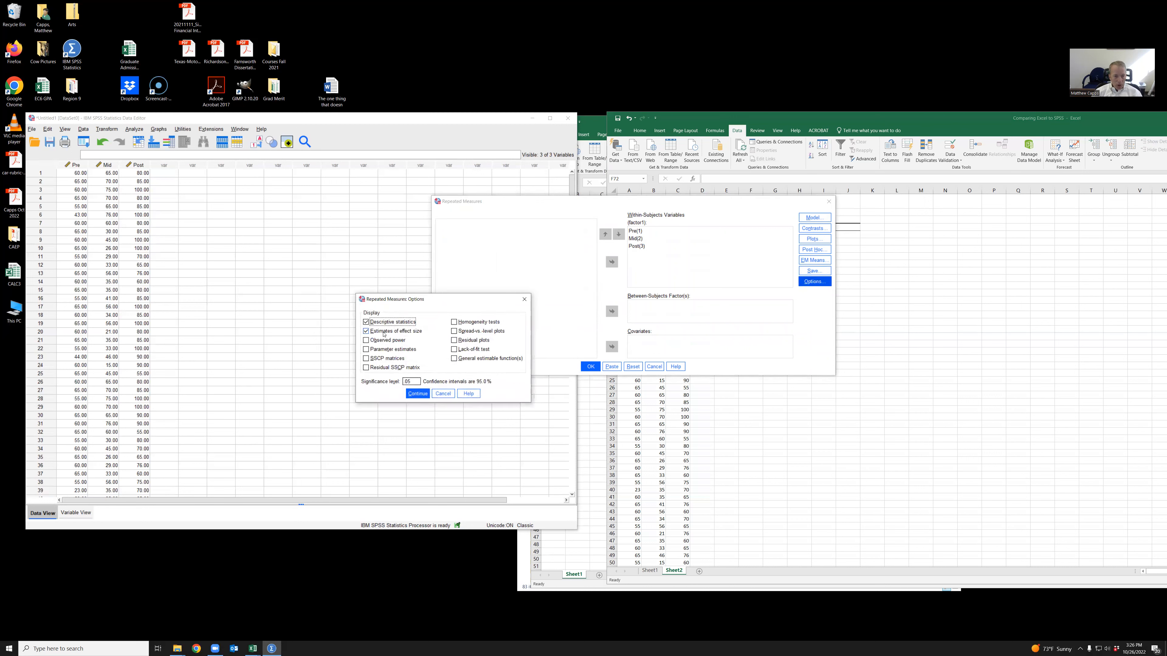
click(417, 394)
click(814, 239)
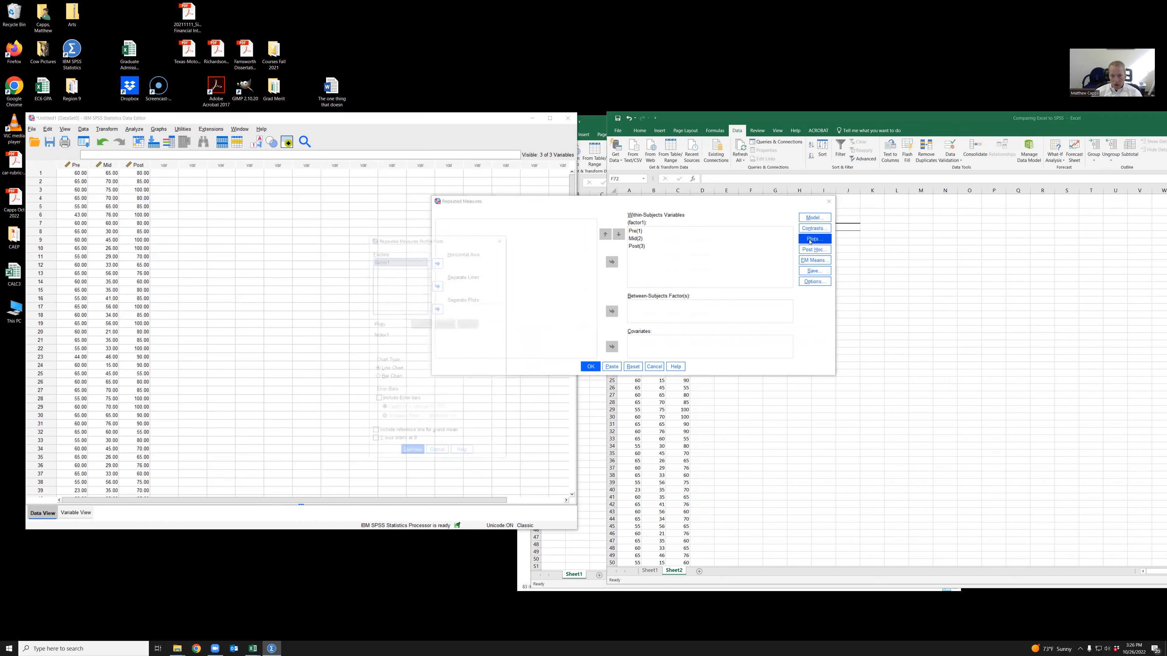
click(412, 454)
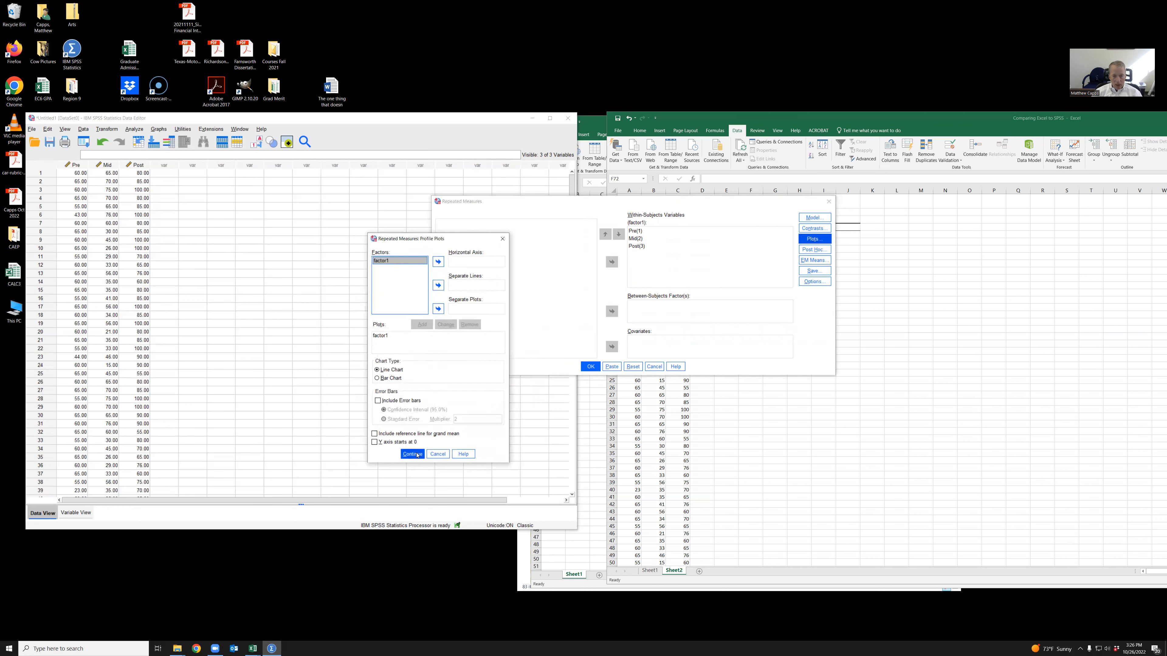
- Accept Bonferroni-adjusted main effect comparisons for factor1's estimated marginal means and run the repeated measures analysis
click(823, 261)
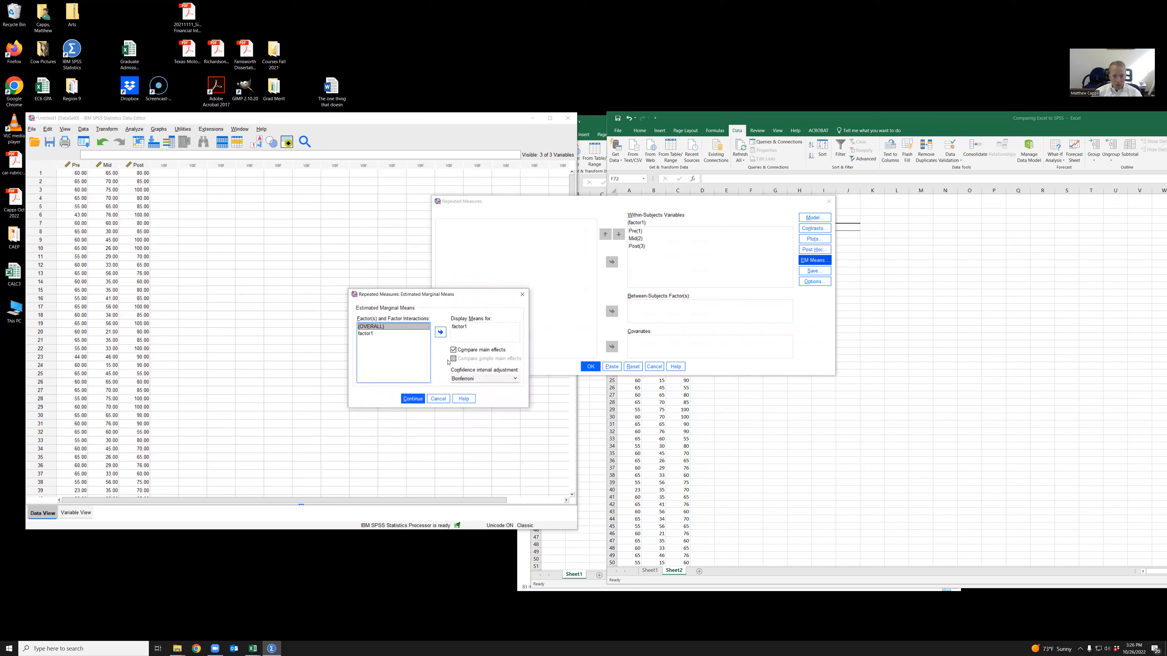
click(413, 398)
click(592, 366)
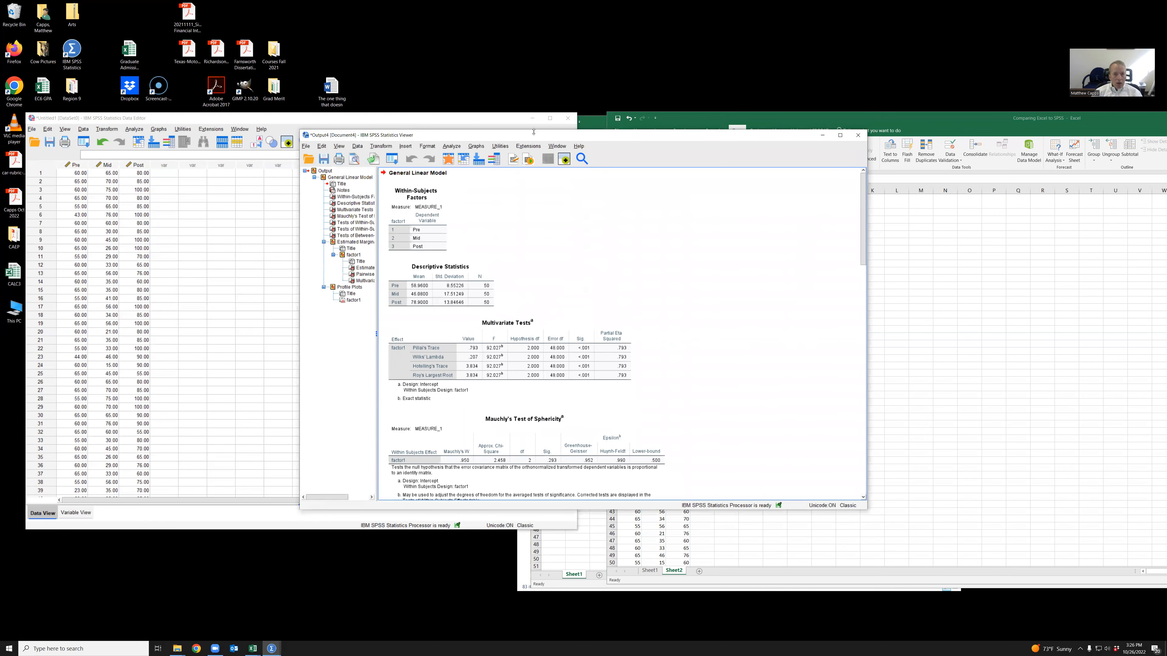
- Move the output viewer over the data editor and narrow it until the Excel sheet's data is uncovered
drag(534, 139, 326, 110)
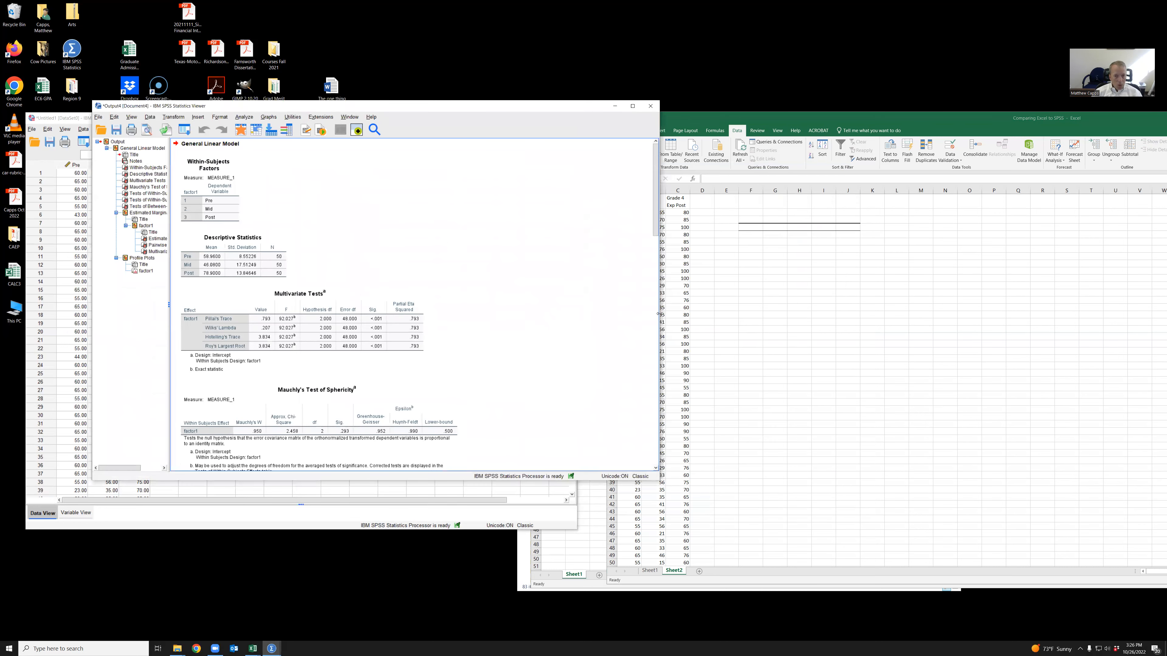
drag(658, 314, 553, 317)
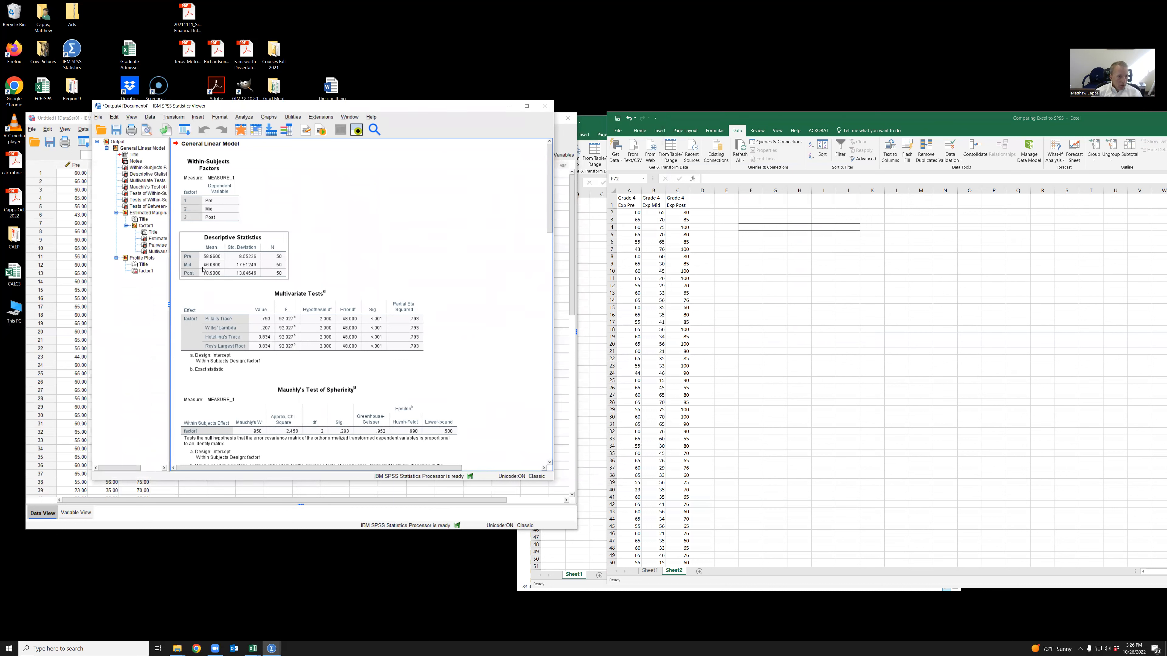
- Examine the output from the multivariate and sphericity tests through within-subjects effects and pairwise comparisons to the profile plot
click(321, 329)
click(333, 430)
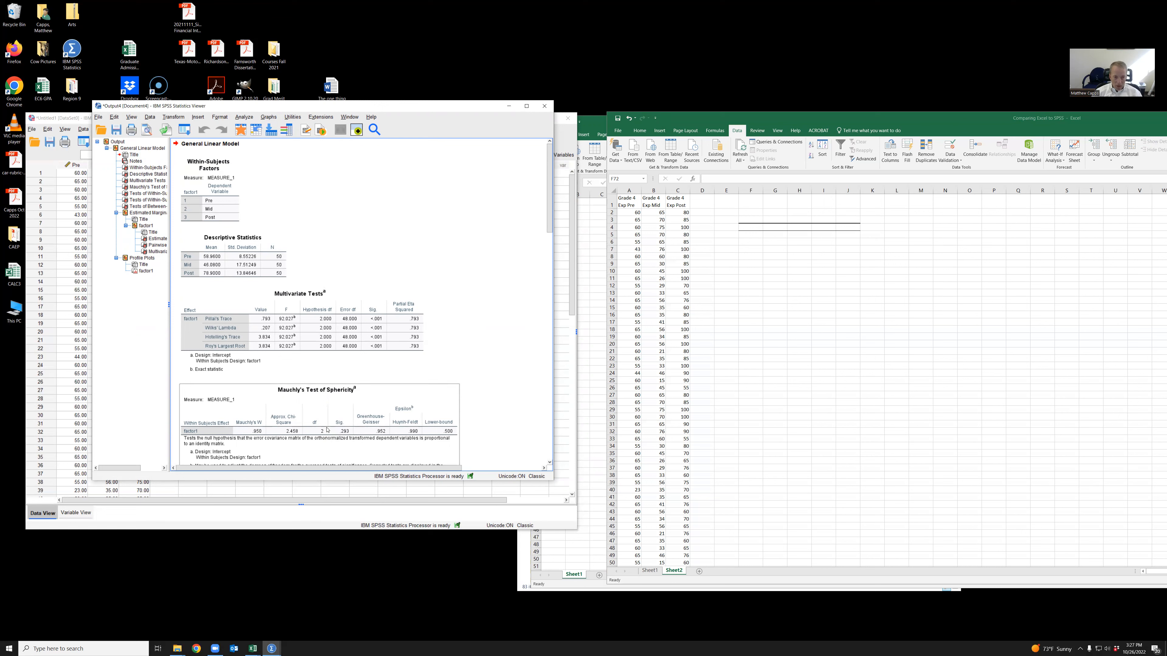
scroll(363, 338, down, 3)
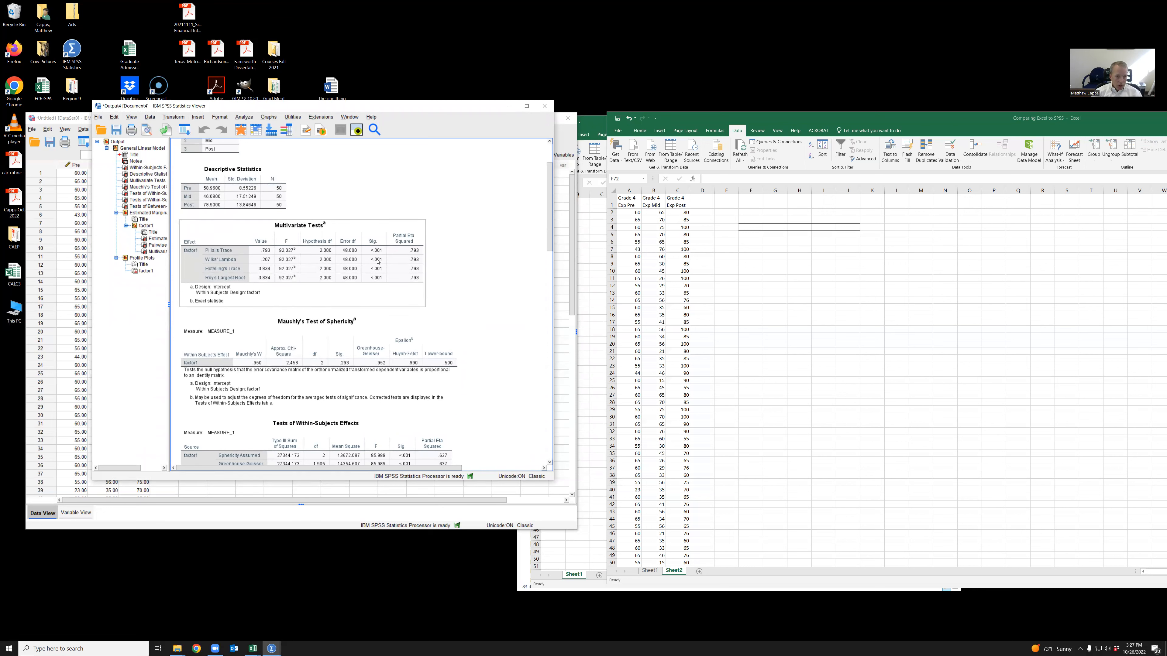
scroll(398, 303, down, 4)
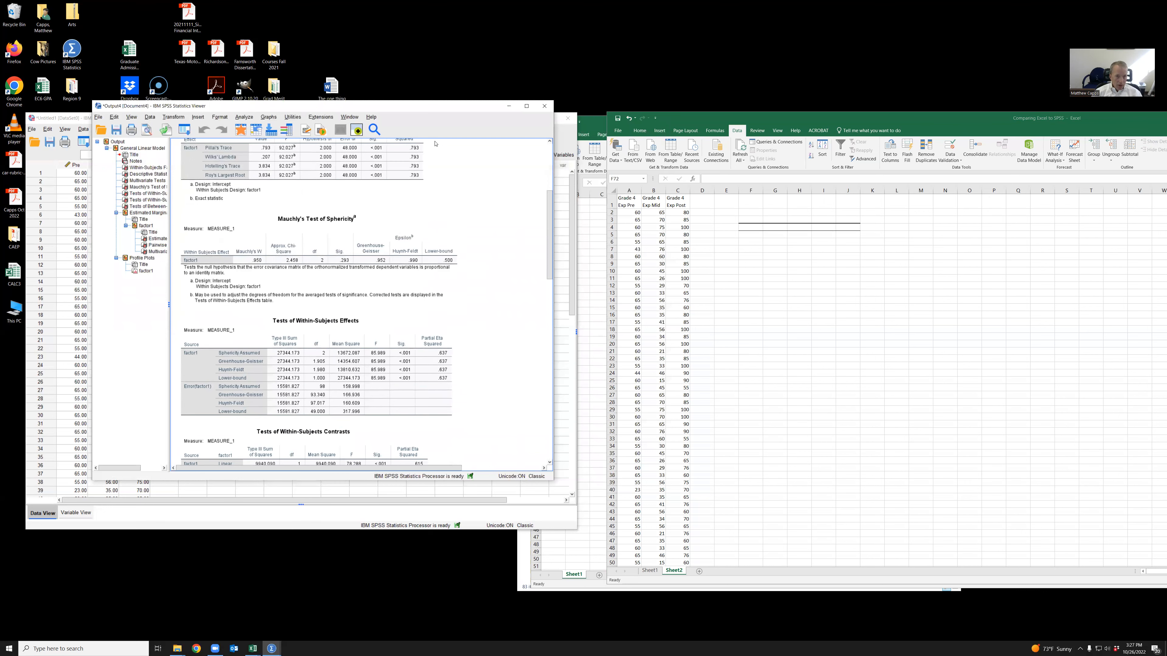
scroll(417, 218, down, 5)
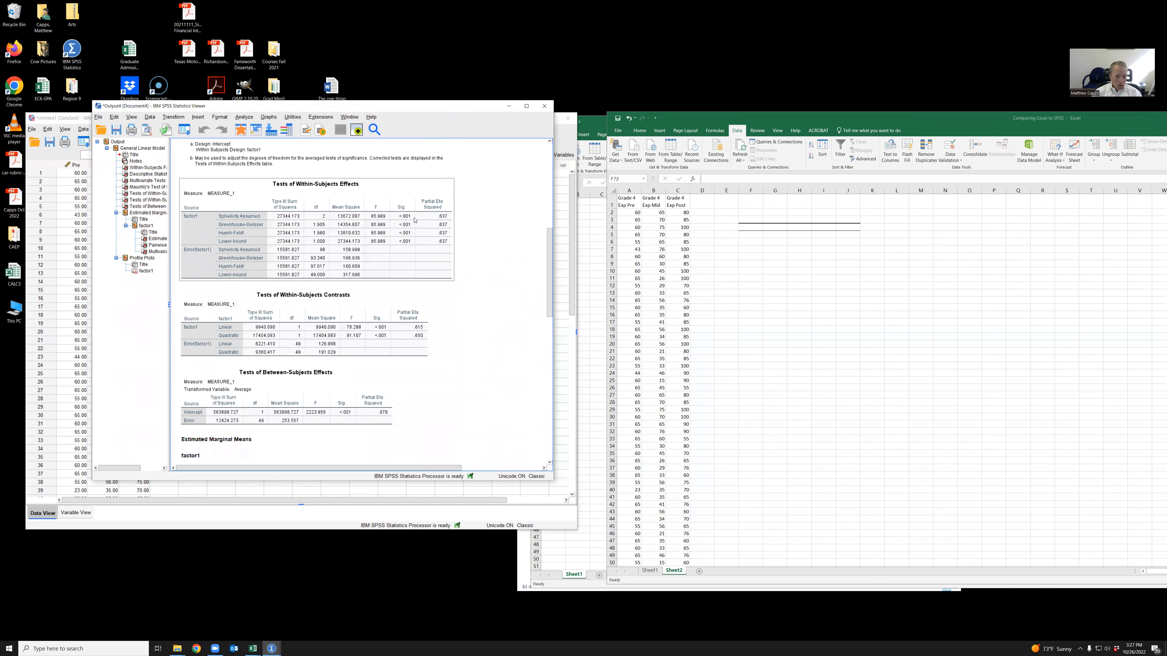
scroll(414, 220, down, 10)
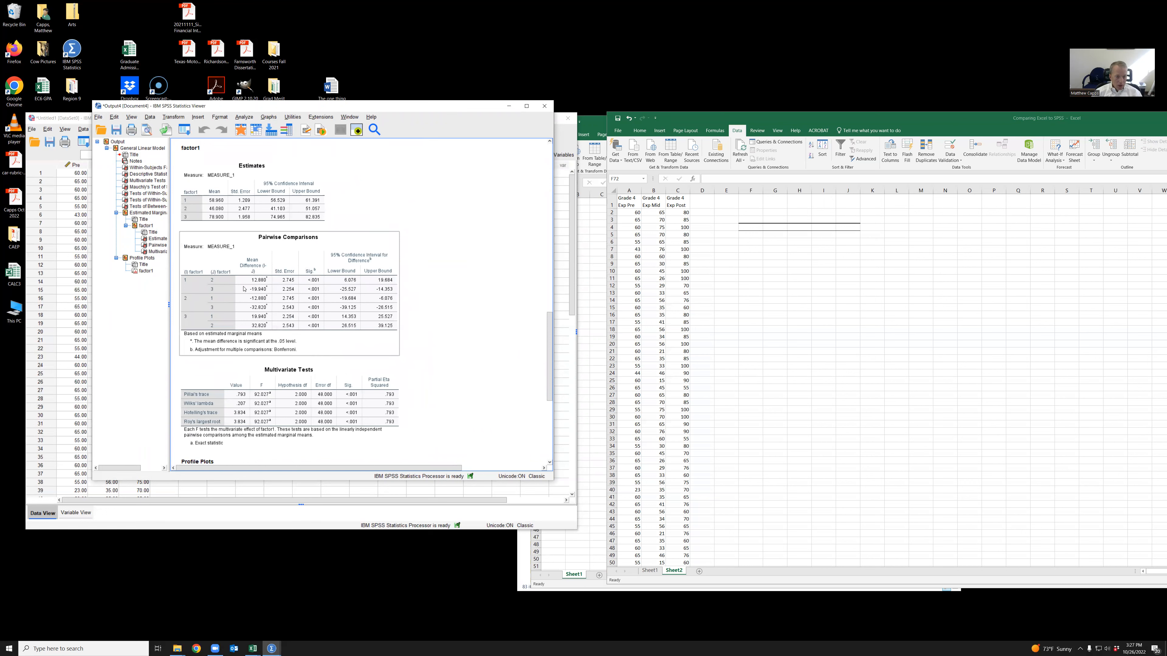
scroll(244, 289, down, 7)
scroll(275, 338, down, 1)
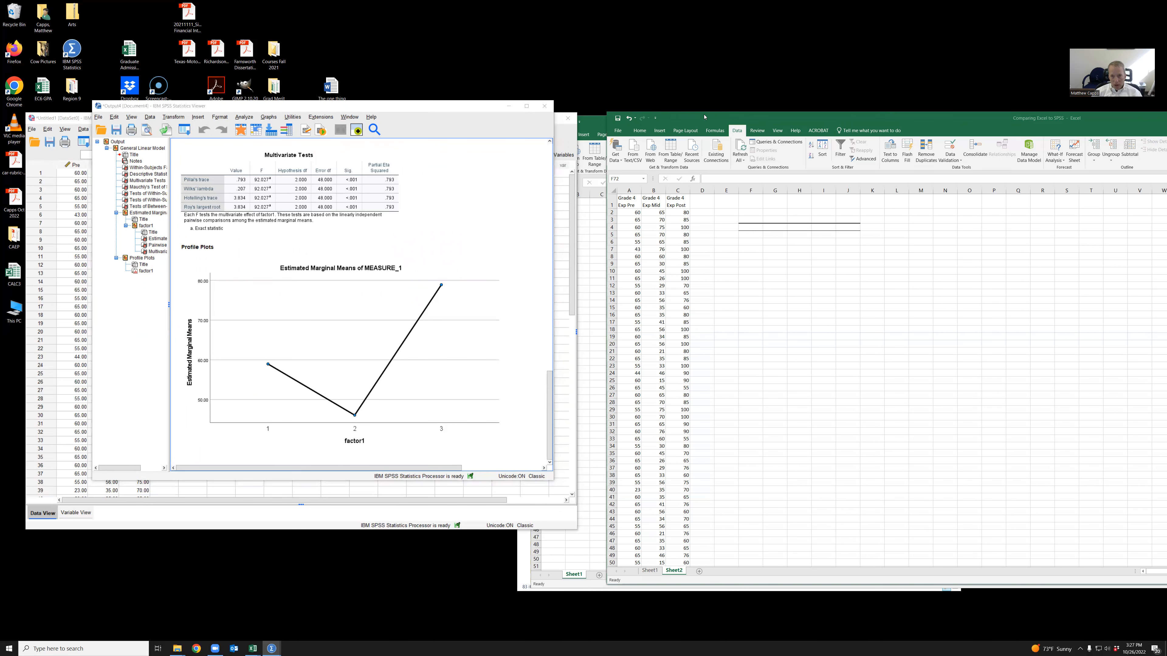
- Switch to the Excel workbook Comparing Excel to SPSS, move its window against the output viewer and select cell F4
drag(718, 118, 686, 115)
click(344, 285)
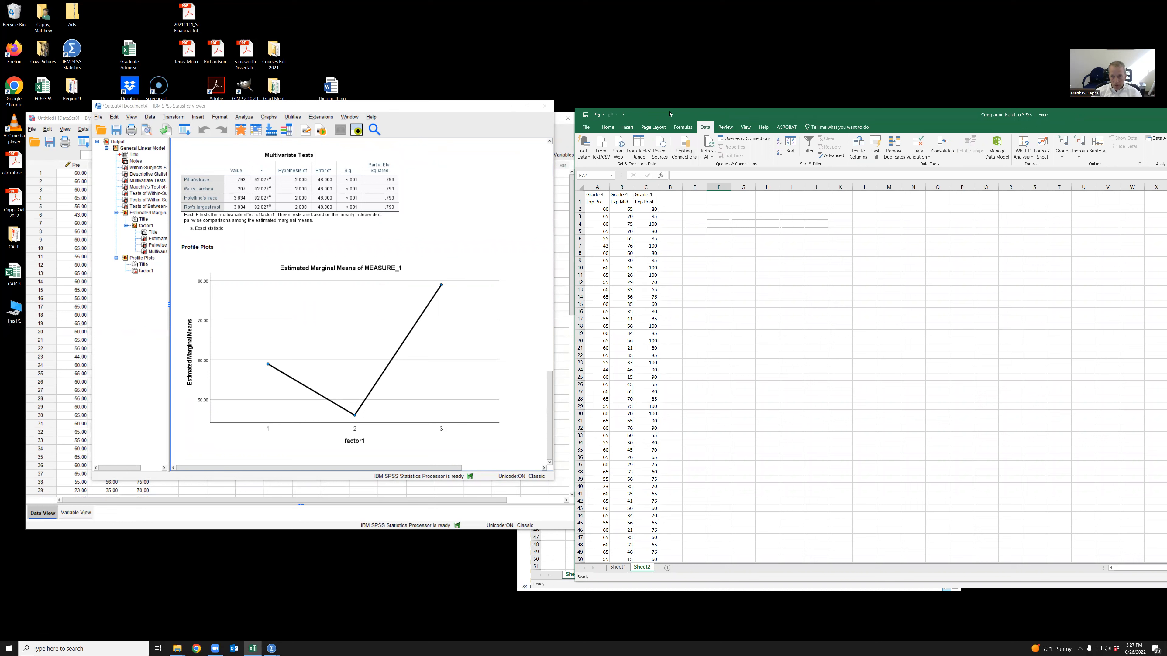
drag(667, 114, 620, 115)
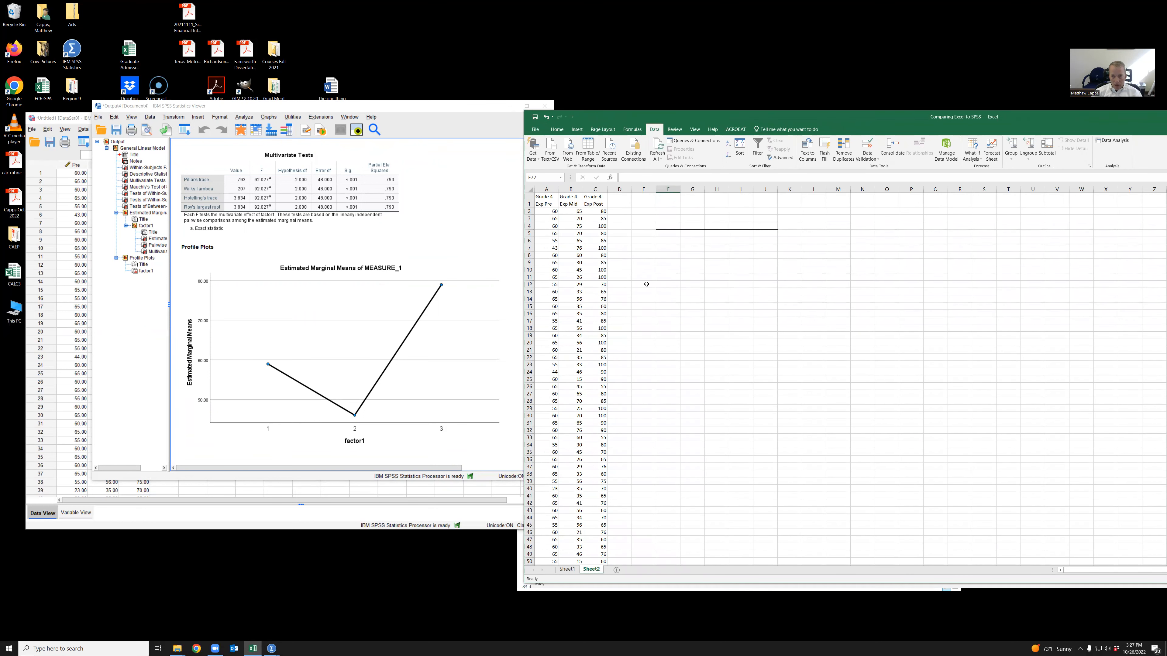
click(662, 226)
- Check Excel's add-ins list for the Analysis ToolPak and close the options
click(535, 129)
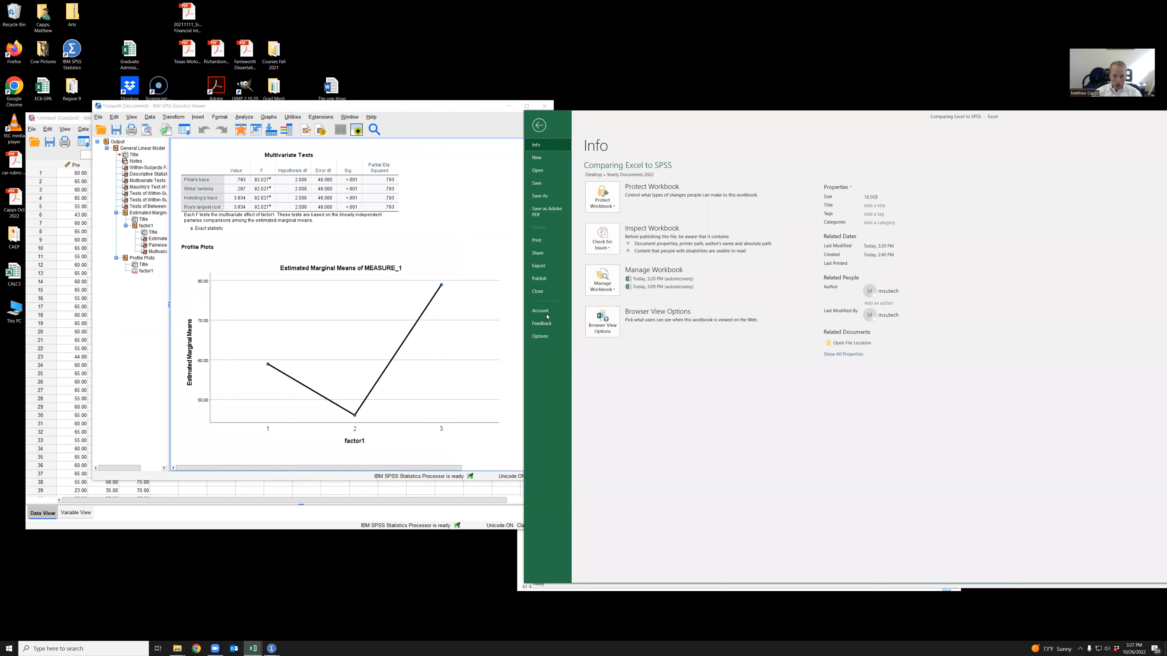
click(540, 336)
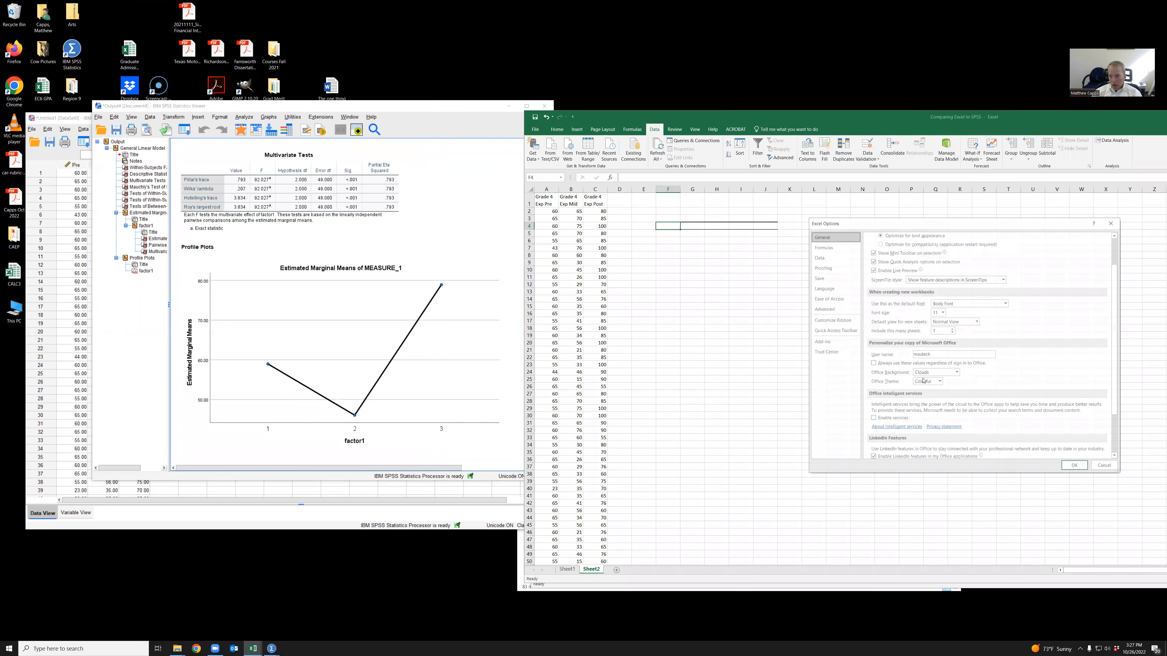
click(835, 343)
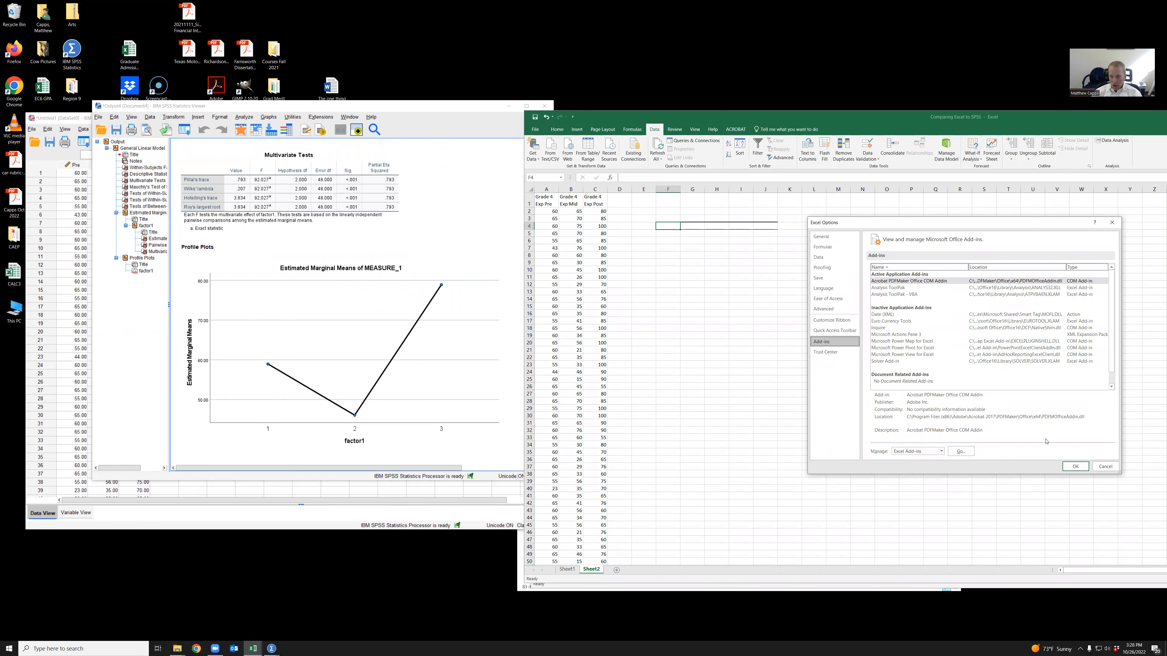
click(1084, 468)
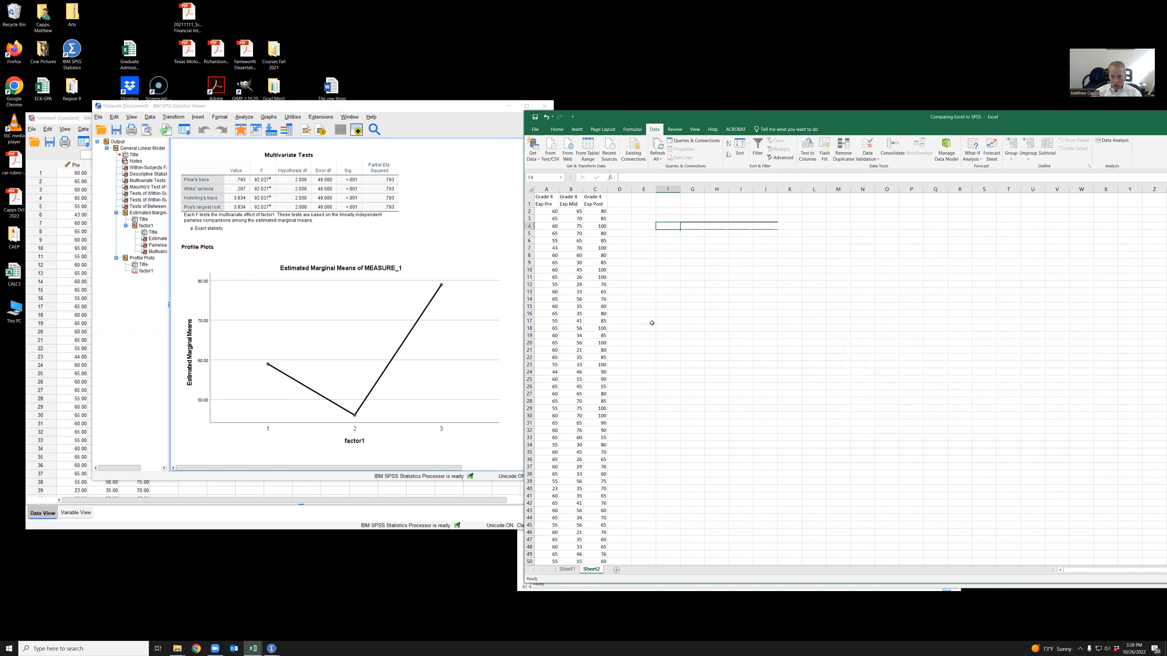
- Run Anova: Two-Factor Without Replication on $A$2:$C$51 without labels, alpha 0.05, with output starting at $F$2
click(1112, 140)
click(865, 266)
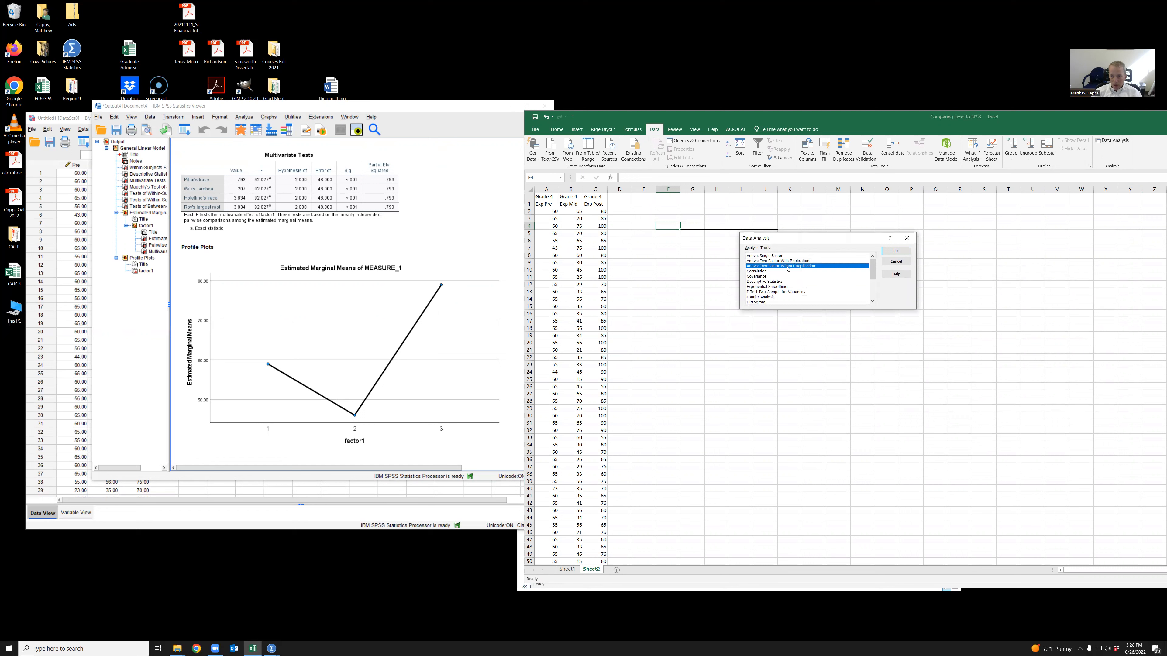
click(896, 251)
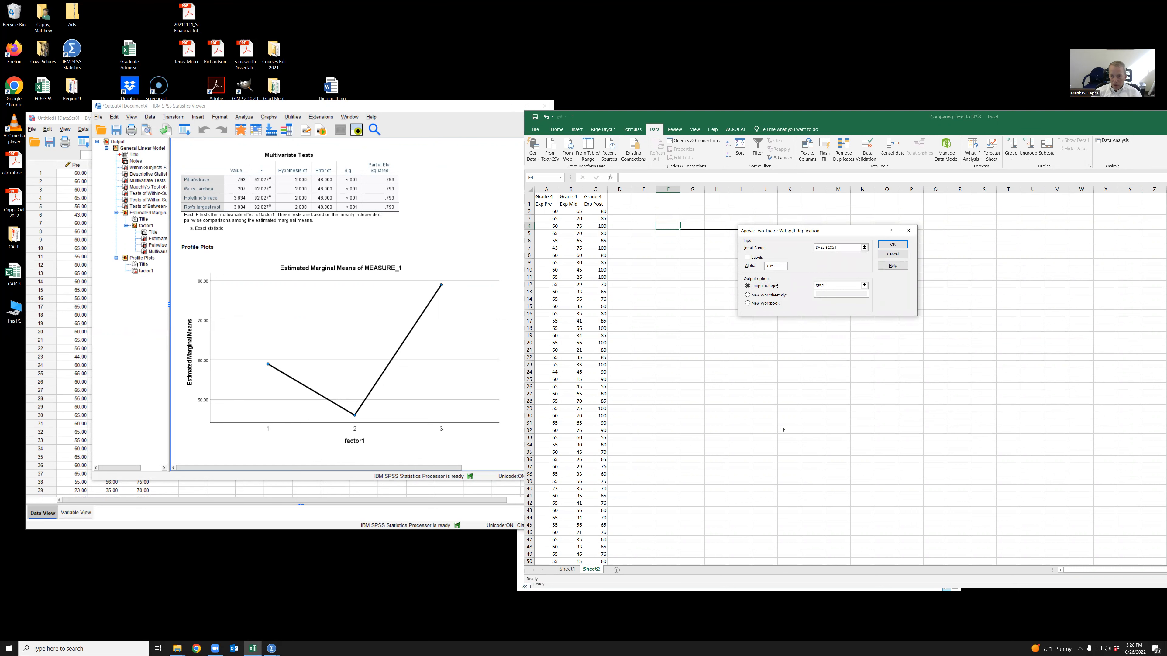
click(892, 244)
- Widen columns J and K to show the ANOVA values in full and select the F value in the Columns row
scroll(761, 275, down, 2)
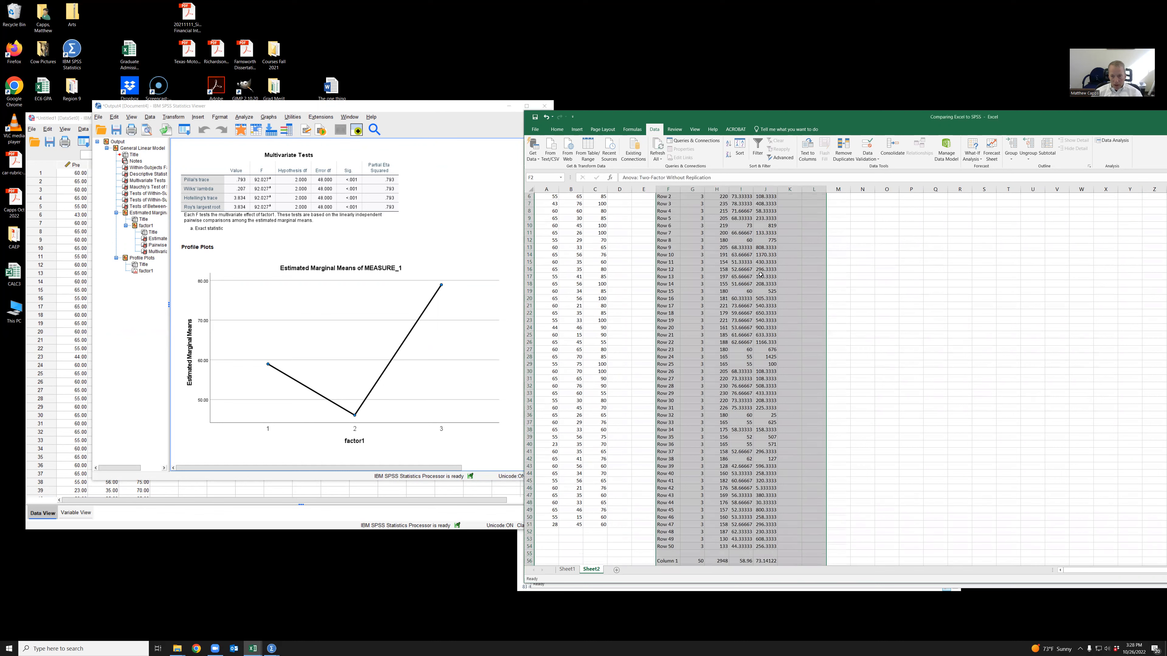
scroll(761, 275, down, 7)
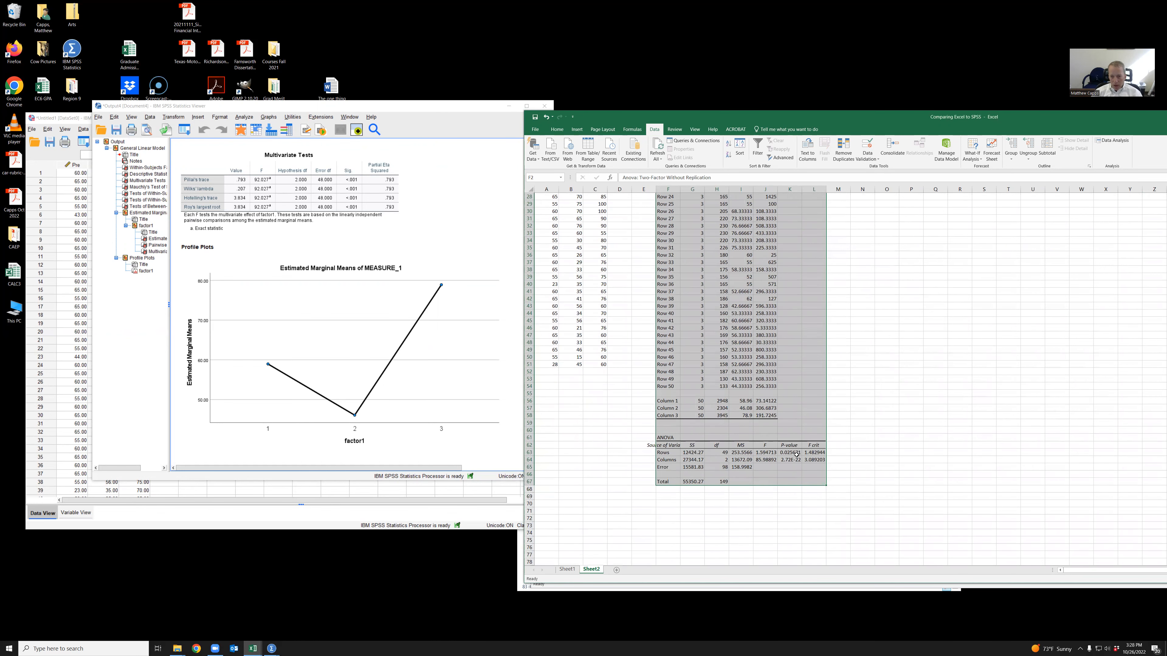
mouse_move(805, 188)
mouse_down()
mouse_move(816, 188)
mouse_move(790, 188)
mouse_up()
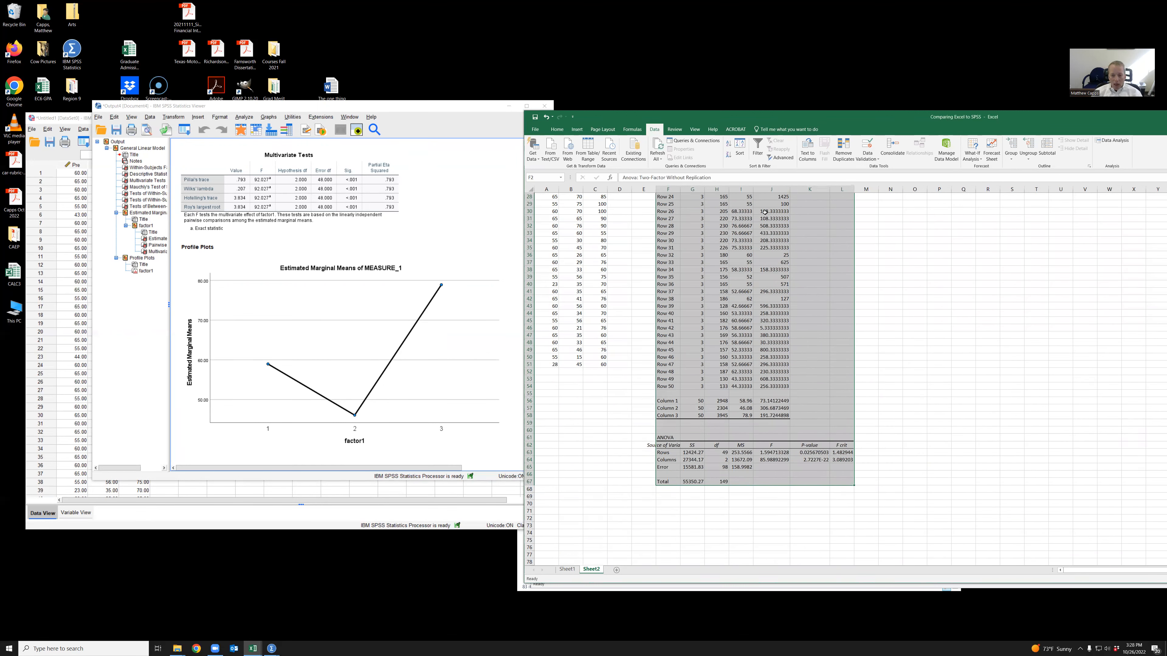
click(781, 460)
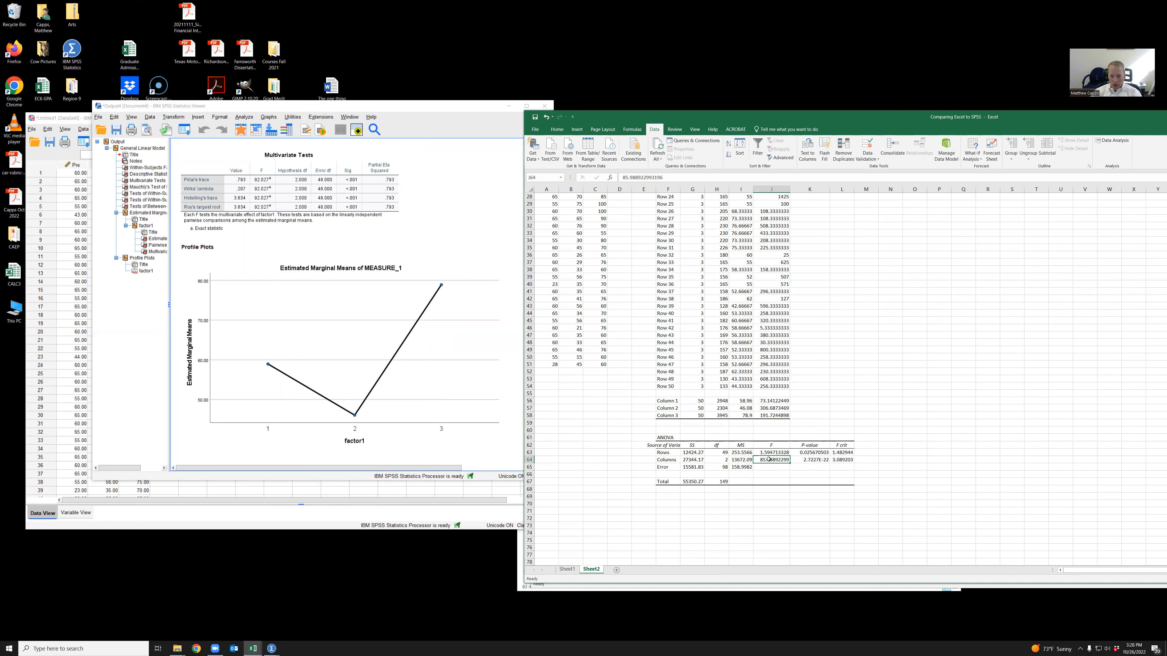
- Compare the F and significance values in SPSS's Tests of Within-Subjects Effects with the Columns row of Excel's ANOVA table
click(222, 234)
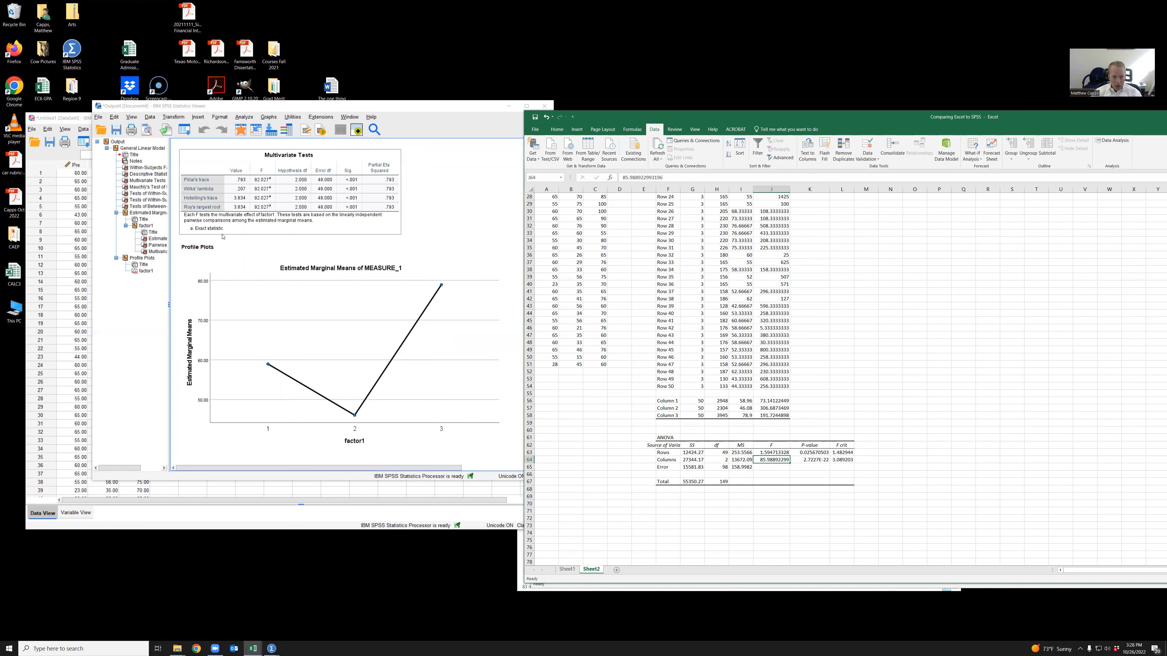
scroll(501, 223, up, 10)
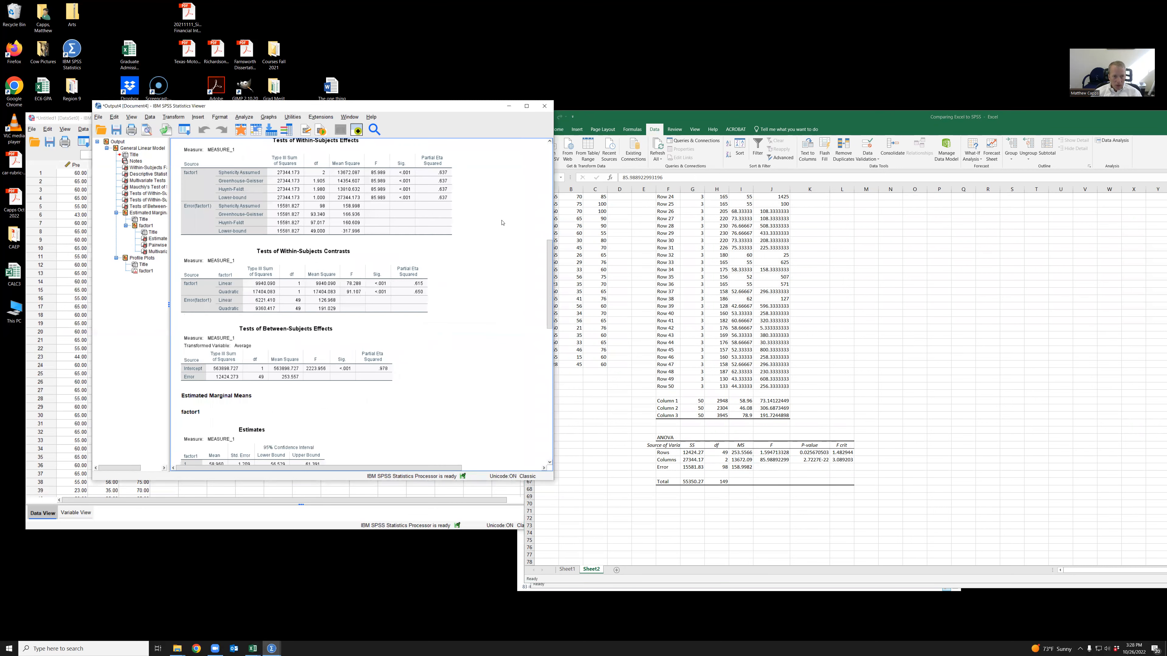
scroll(502, 222, up, 5)
scroll(502, 222, down, 5)
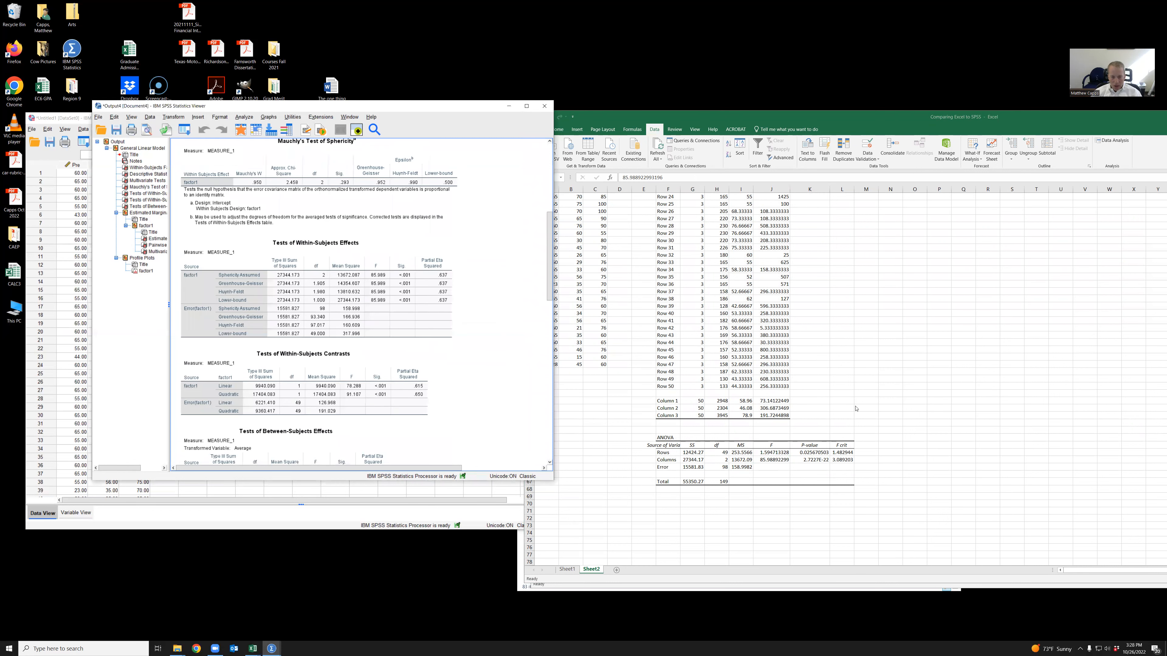
scroll(822, 414, down, 1)
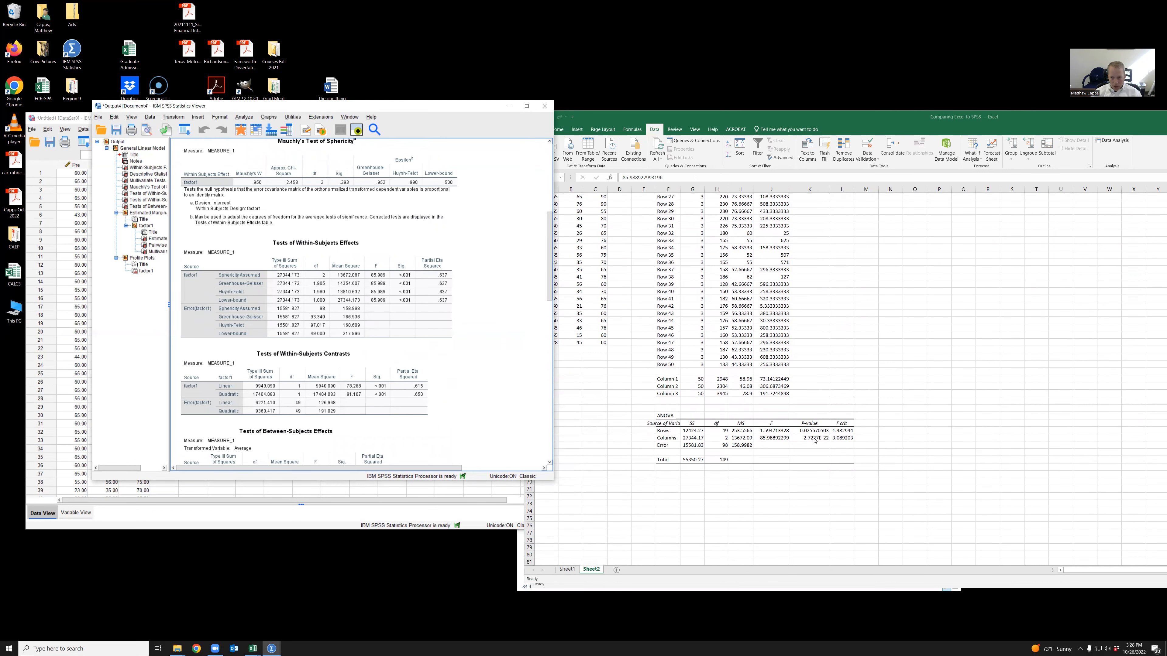
scroll(302, 219, up, 3)
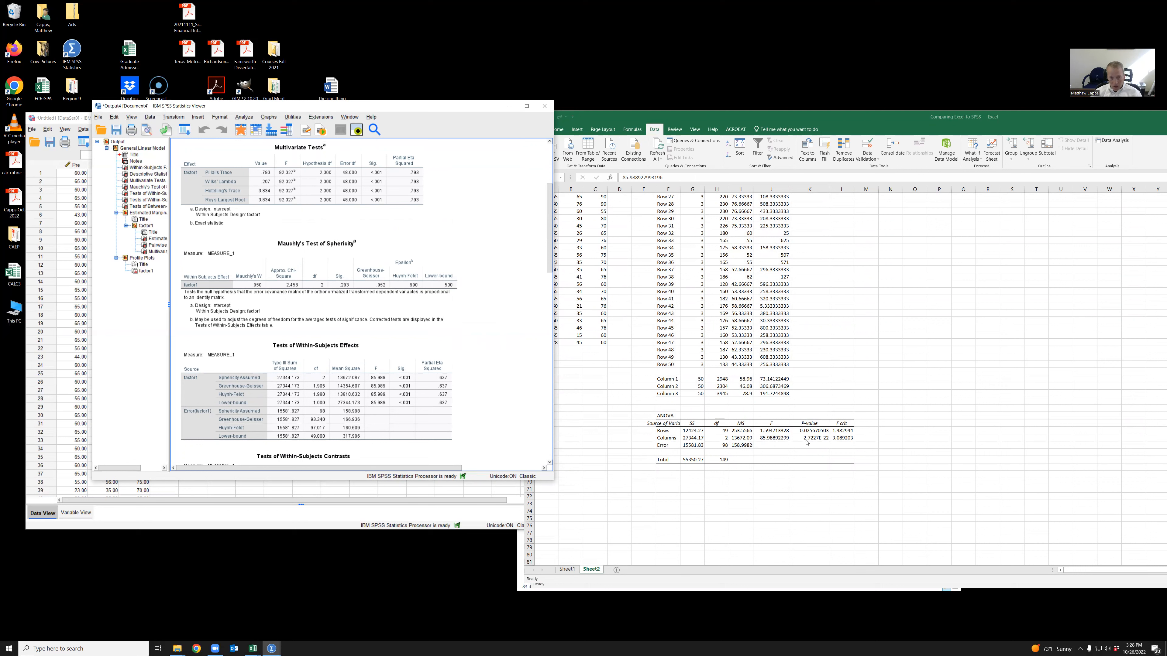
- Examine the full P-value in the Columns row of Excel's ANOVA table against the significance values in SPSS's output
click(311, 186)
click(378, 241)
double_click(813, 440)
click(813, 438)
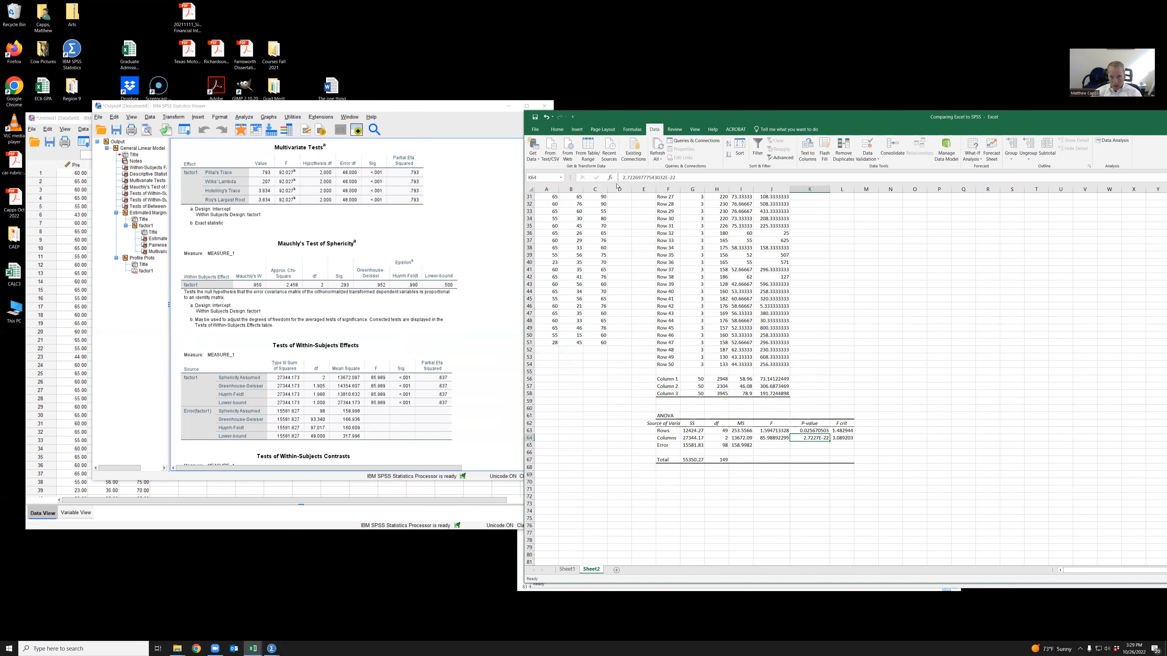
click(399, 179)
click(502, 197)
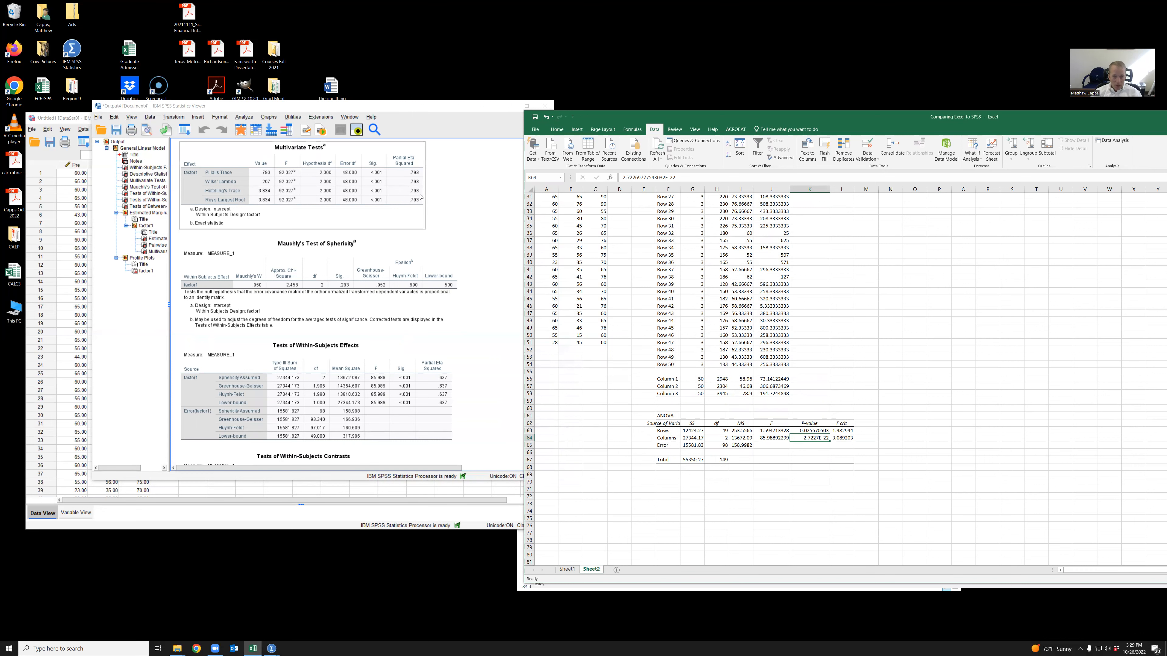
- Review the SPSS output from Tests of Within-Subjects Effects down to the Pairwise Comparisons and Multivariate Tests tables
scroll(917, 415, up, 3)
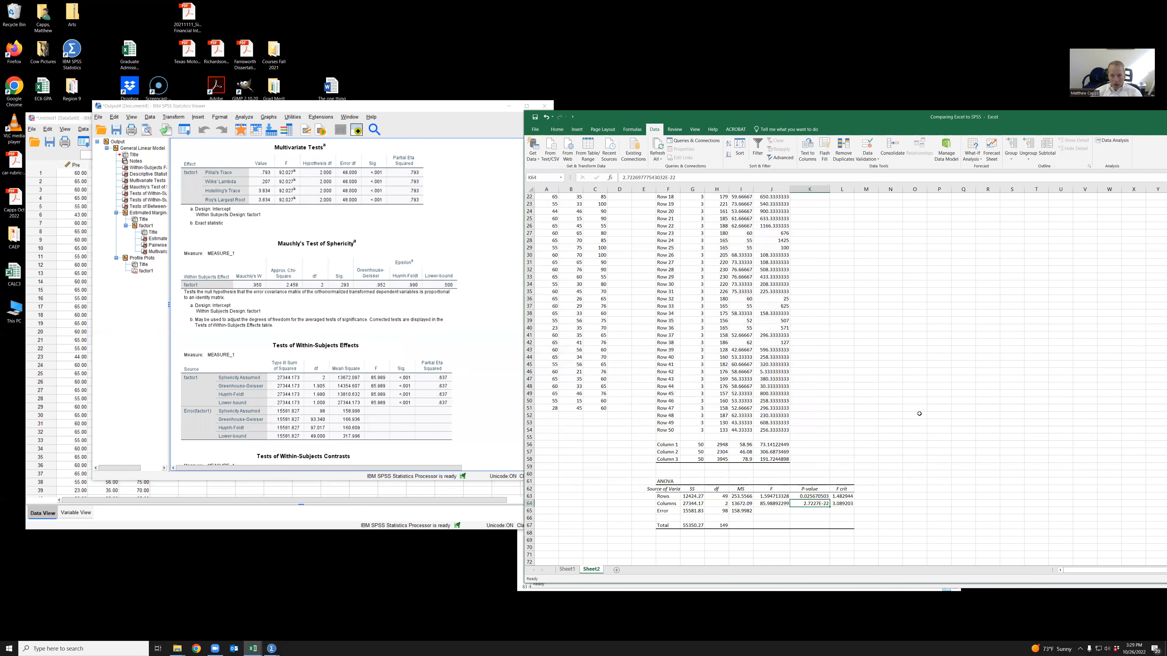
scroll(923, 411, up, 7)
scroll(937, 386, down, 4)
click(441, 386)
scroll(479, 329, down, 5)
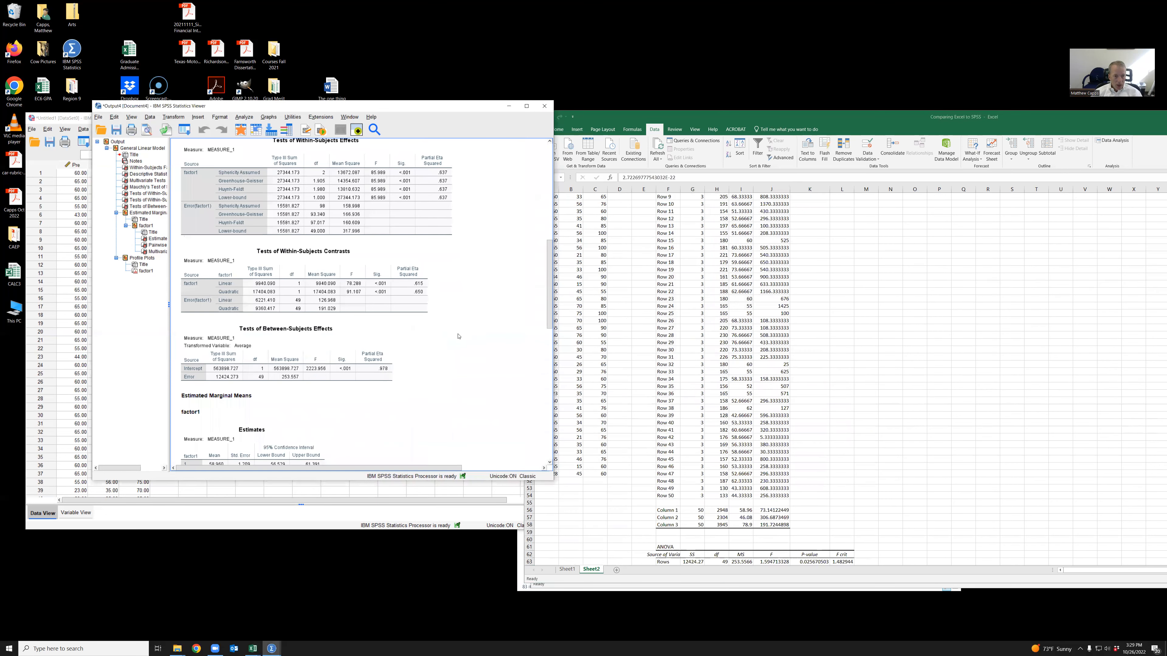
scroll(466, 333, down, 5)
scroll(294, 317, down, 1)
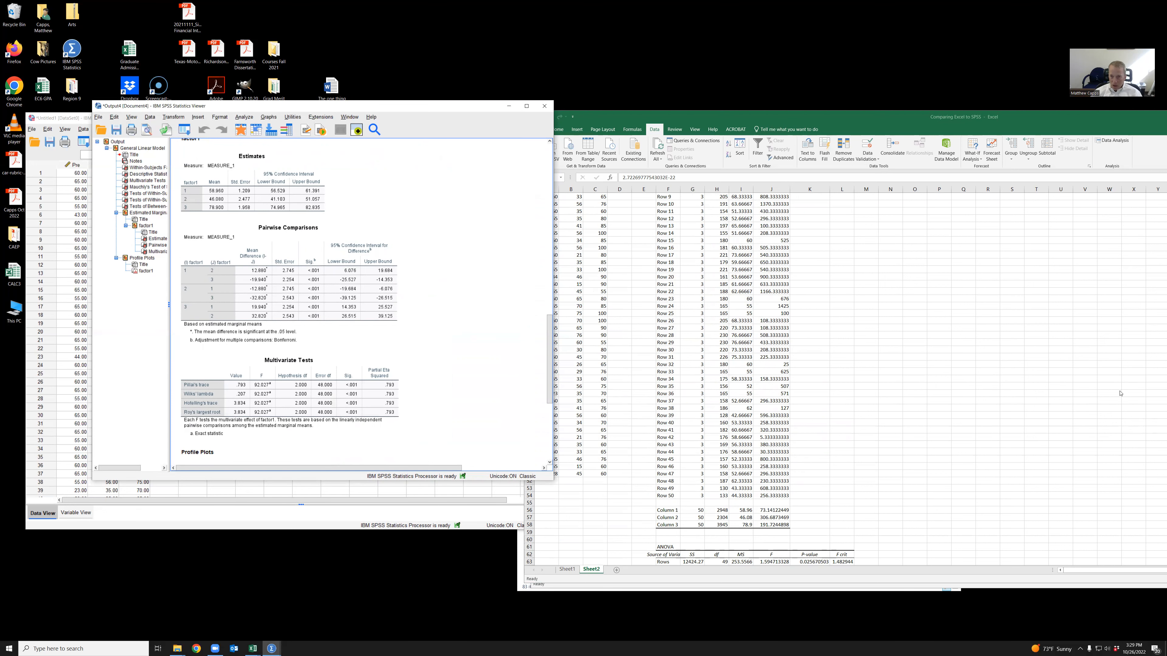
- Check Excel's two-factor ANOVA output on Sheet2 for post hoc results comparable to SPSS's Pairwise Comparisons table
click(940, 344)
scroll(578, 233, up, 4)
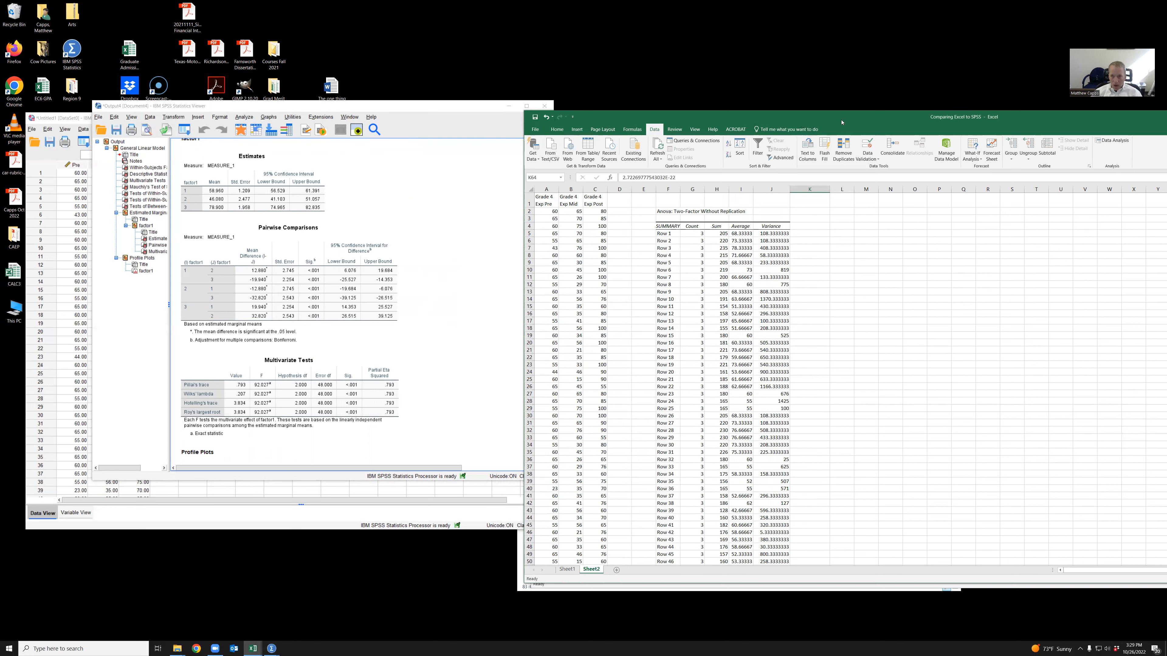
drag(845, 121, 826, 104)
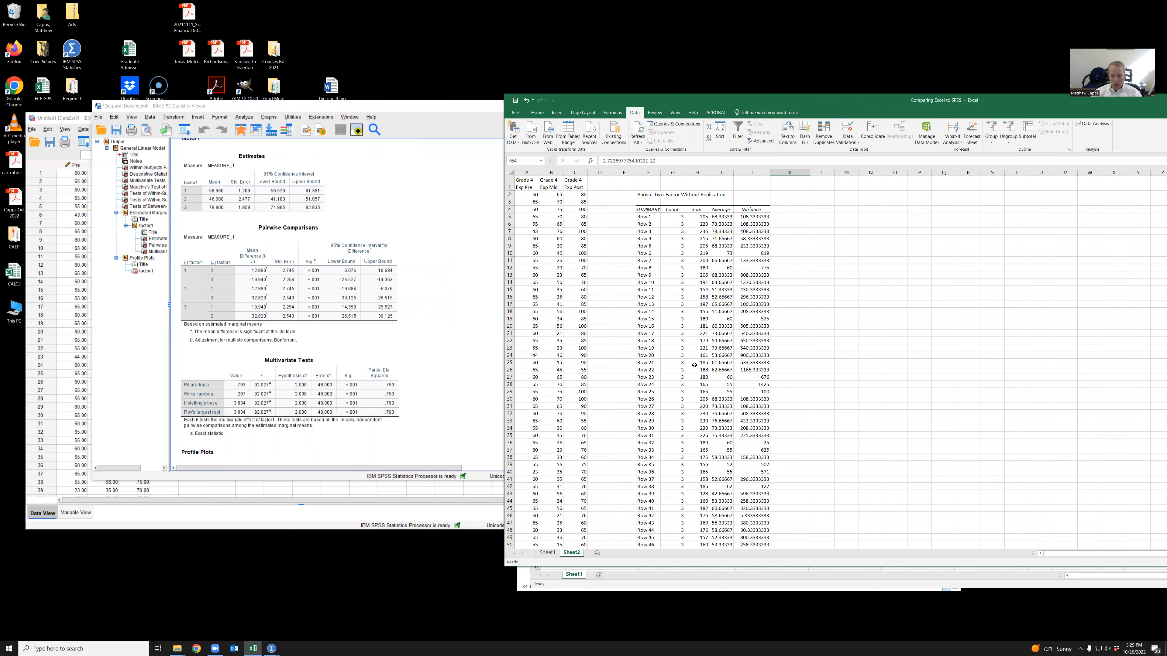
scroll(718, 339, down, 7)
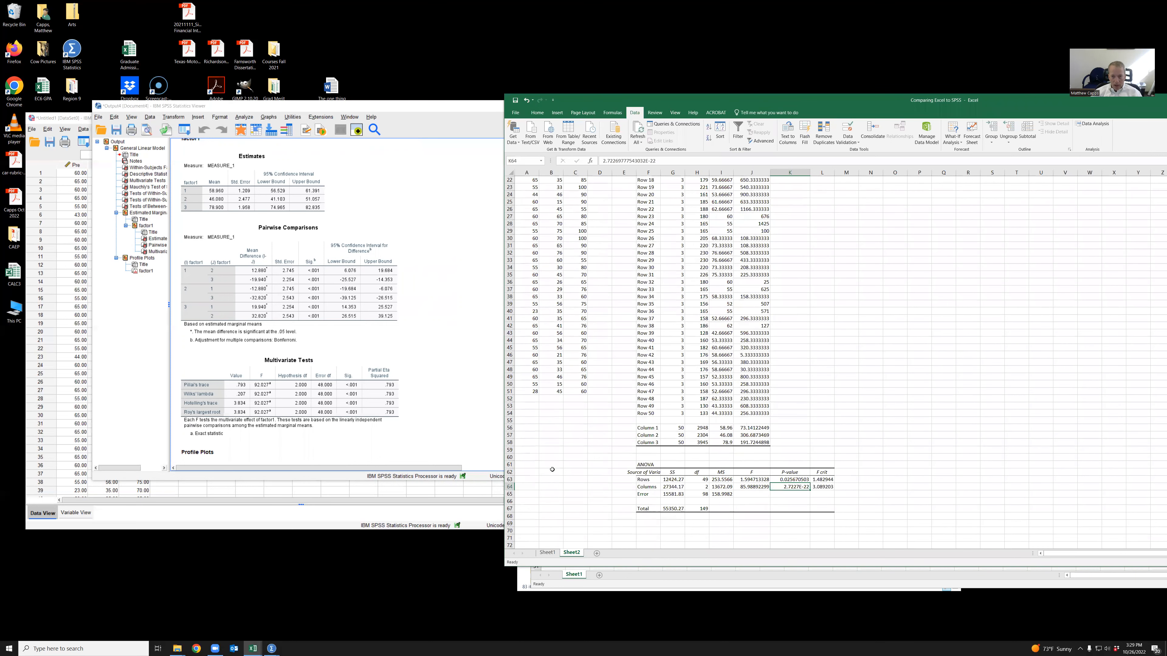
scroll(562, 429, up, 7)
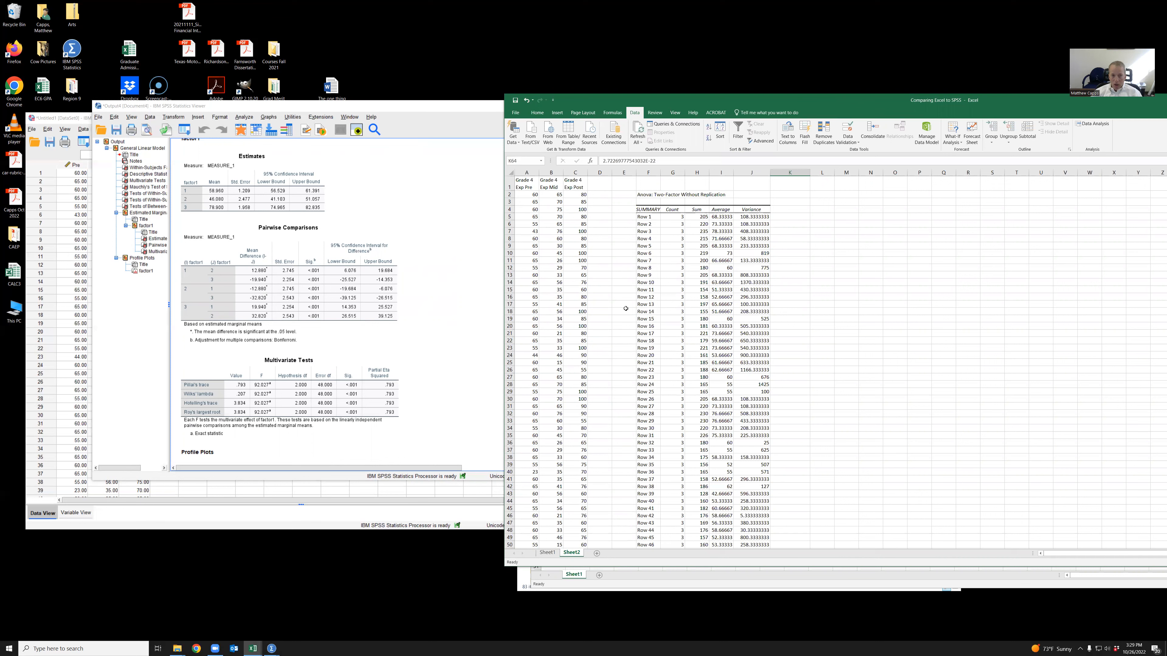
click(439, 392)
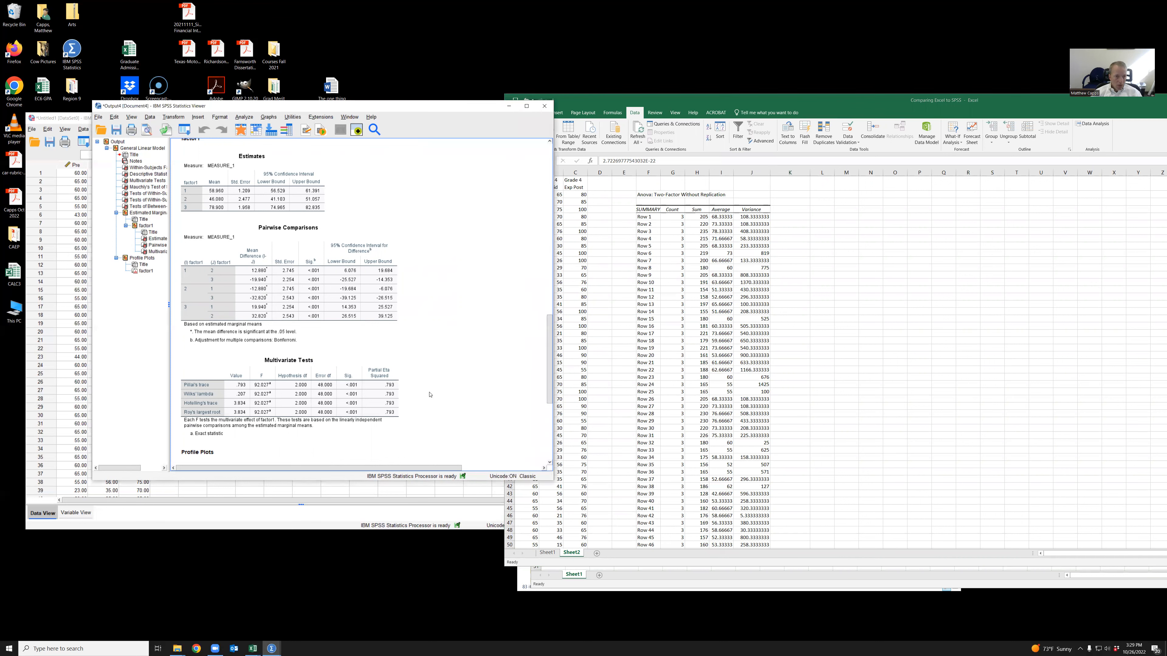
scroll(429, 394, down, 3)
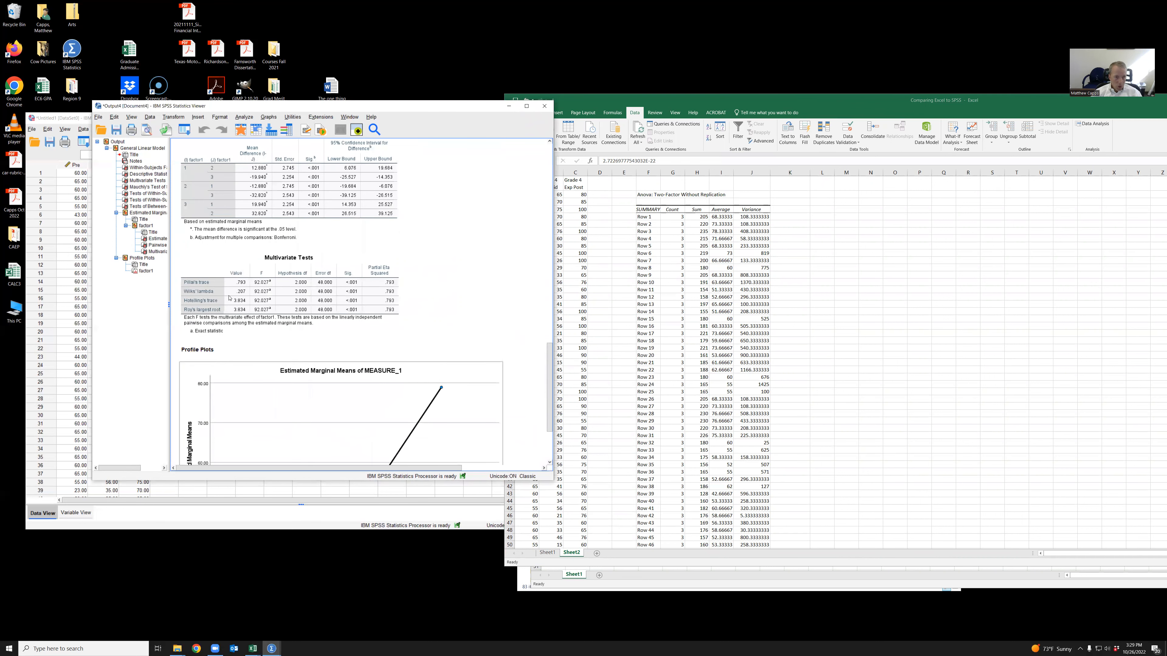
scroll(234, 295, up, 3)
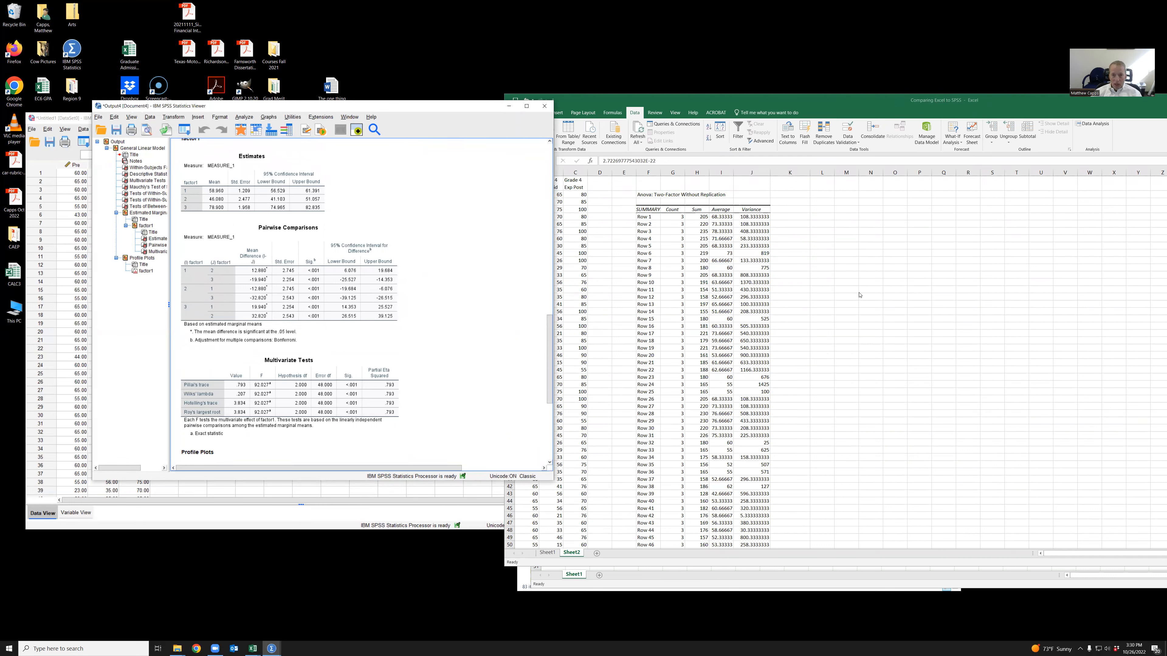
- Examine the t-tests and Bonferroni post hoc summary on Sheet1 of the comparison workbook, and return to Sheet2
click(613, 98)
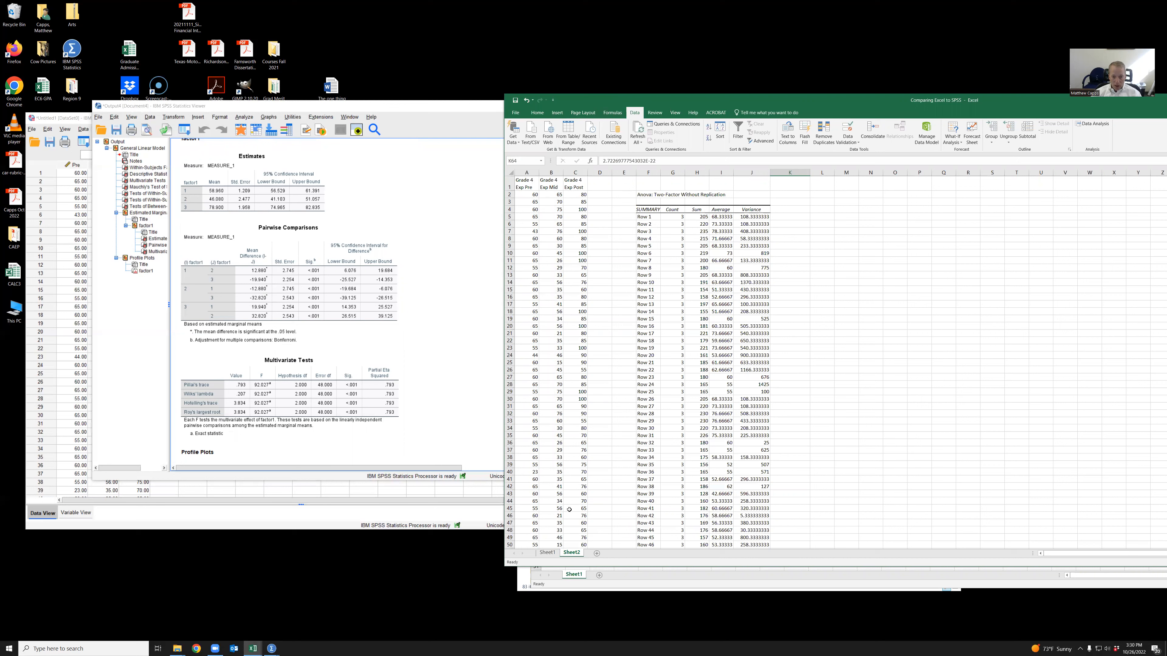
click(547, 553)
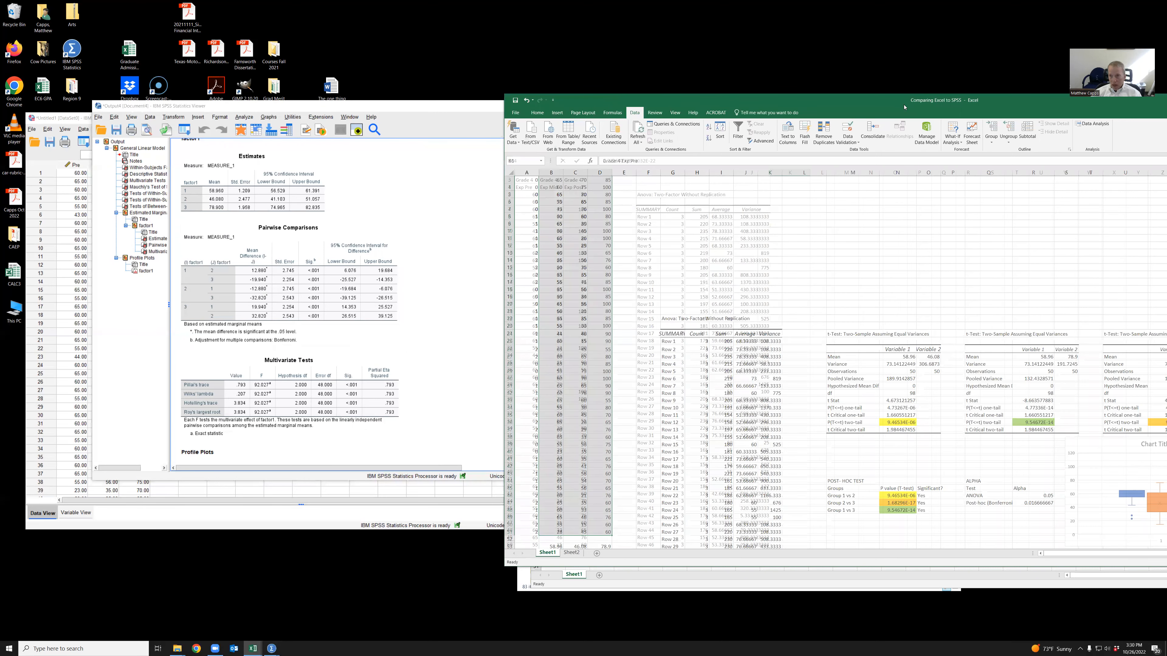
drag(888, 106, 681, 74)
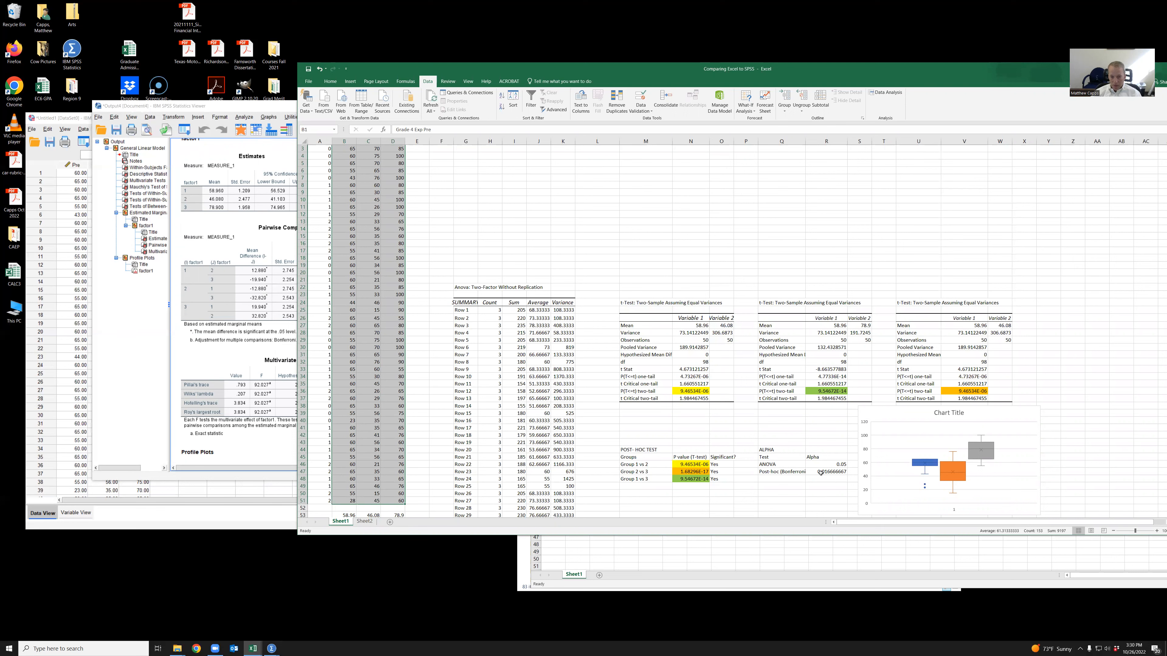
click(735, 557)
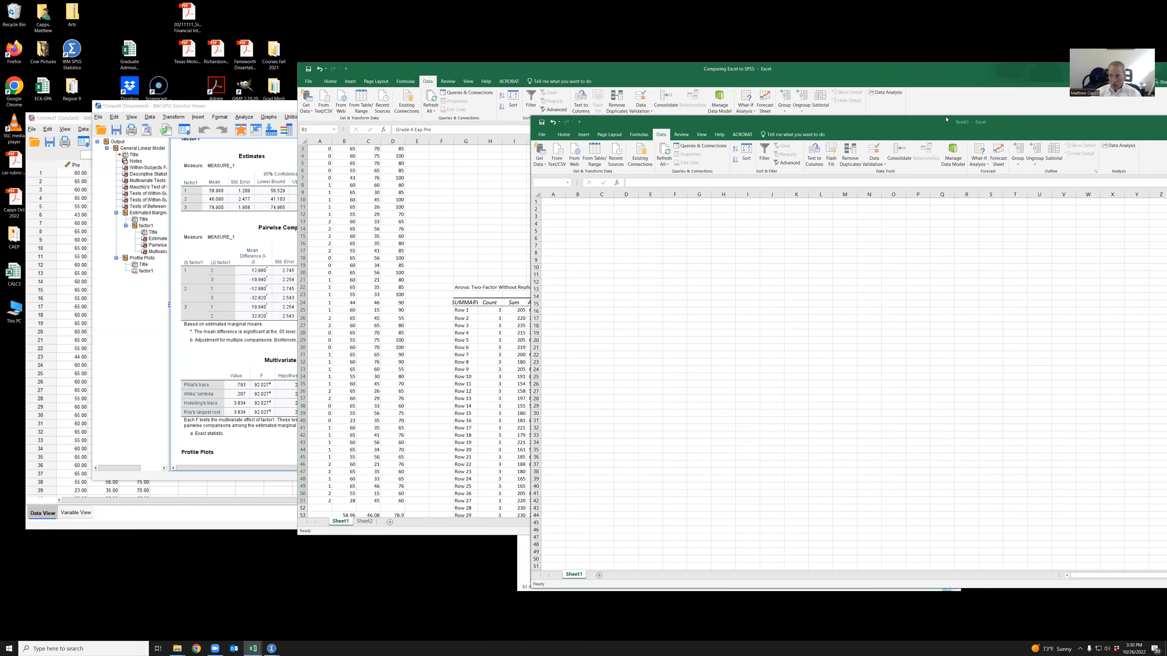
click(385, 527)
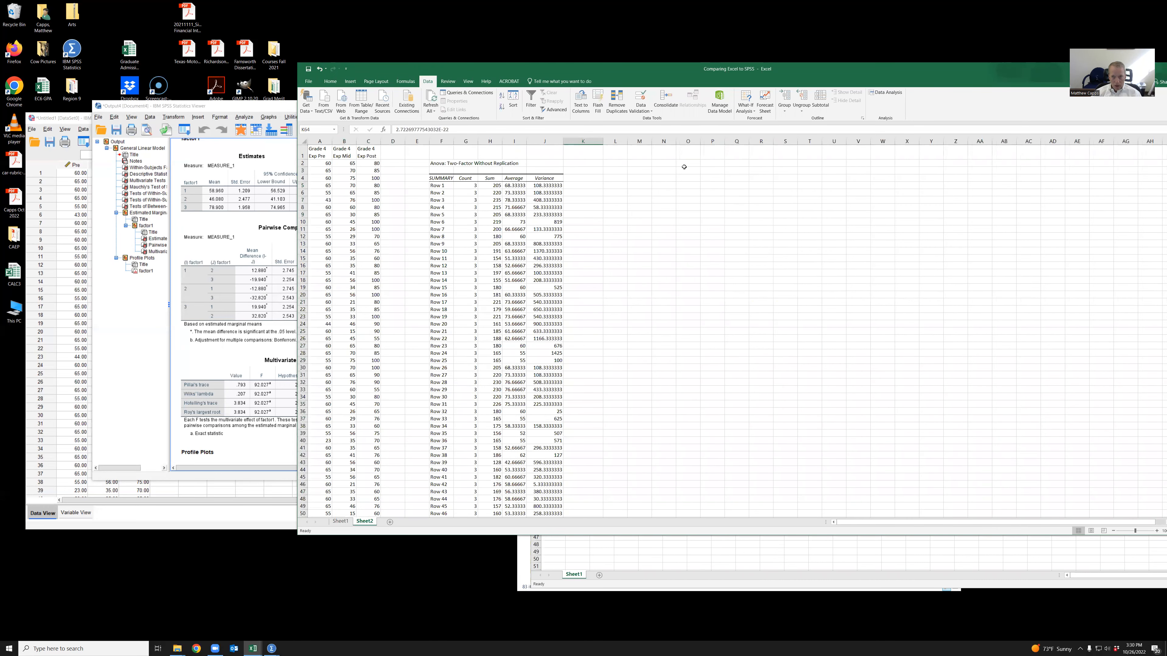
- Start the t-Test: Two-Sample Assuming Equal Variances analysis and clear its two variable ranges
click(892, 92)
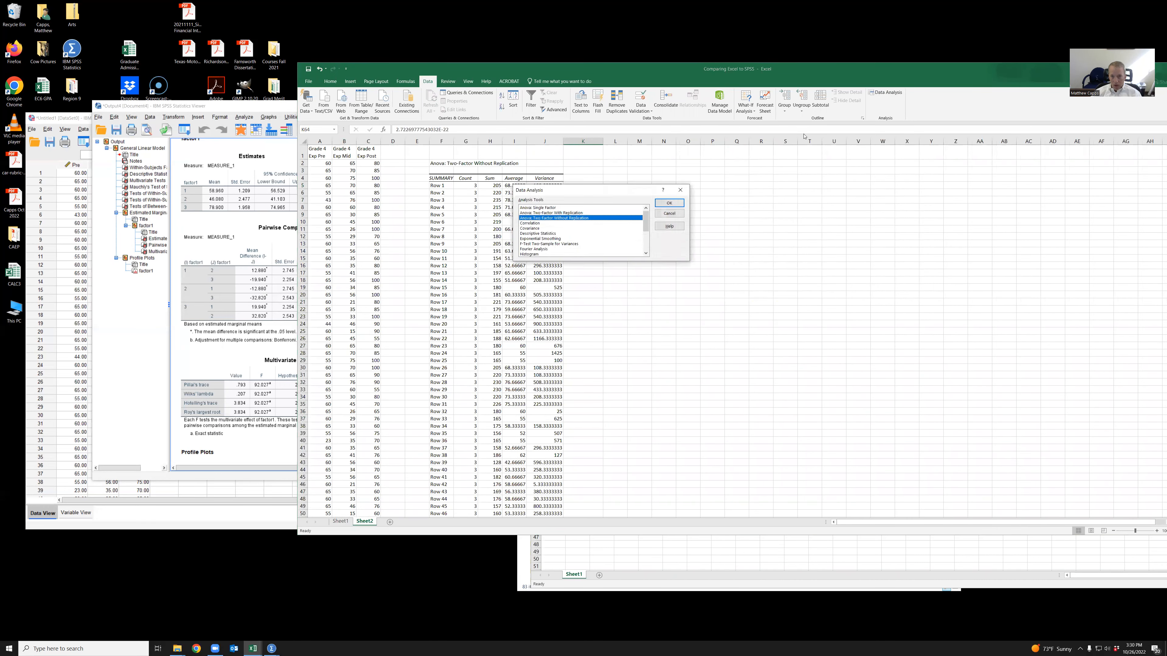
drag(590, 192, 682, 190)
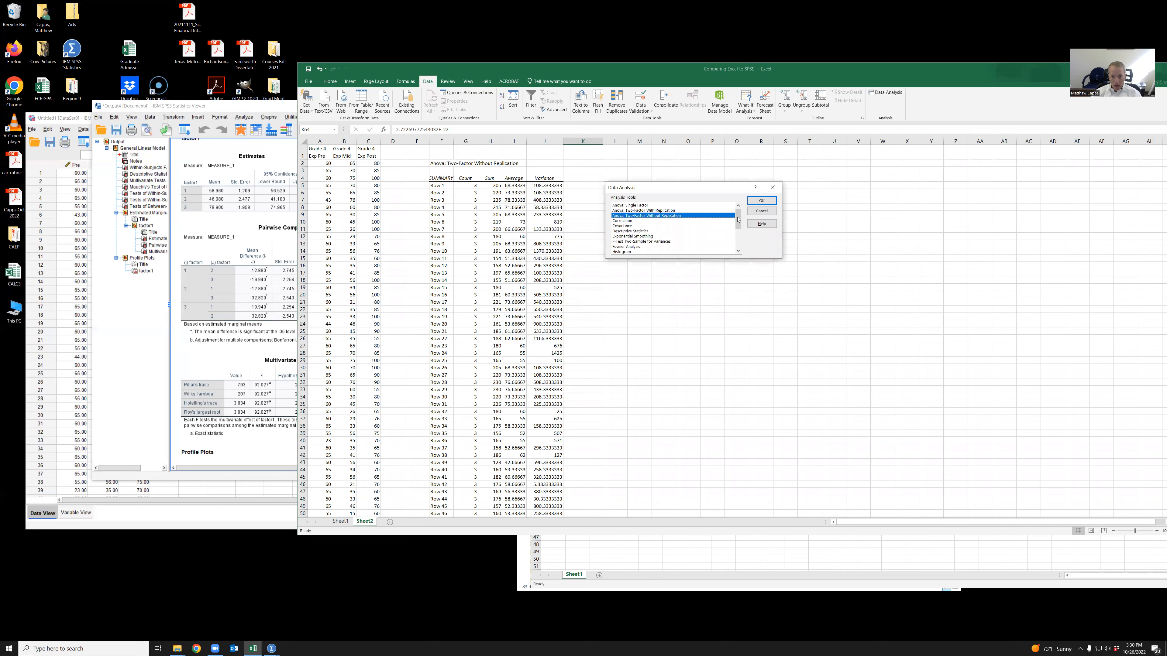
scroll(683, 240, down, 3)
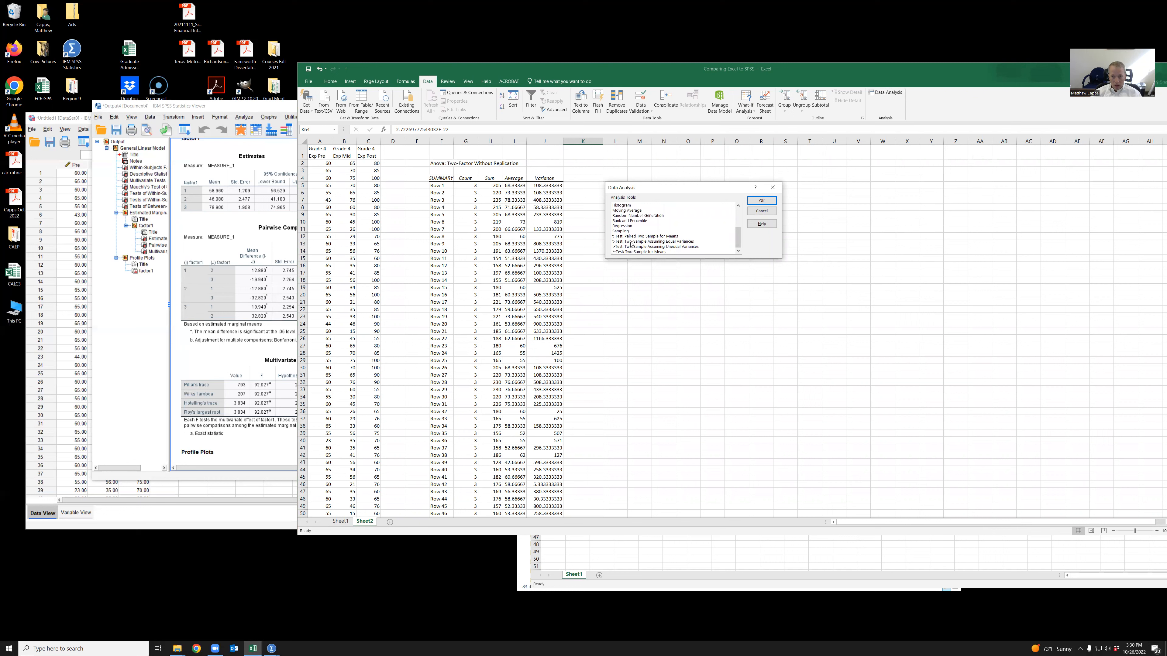
click(646, 242)
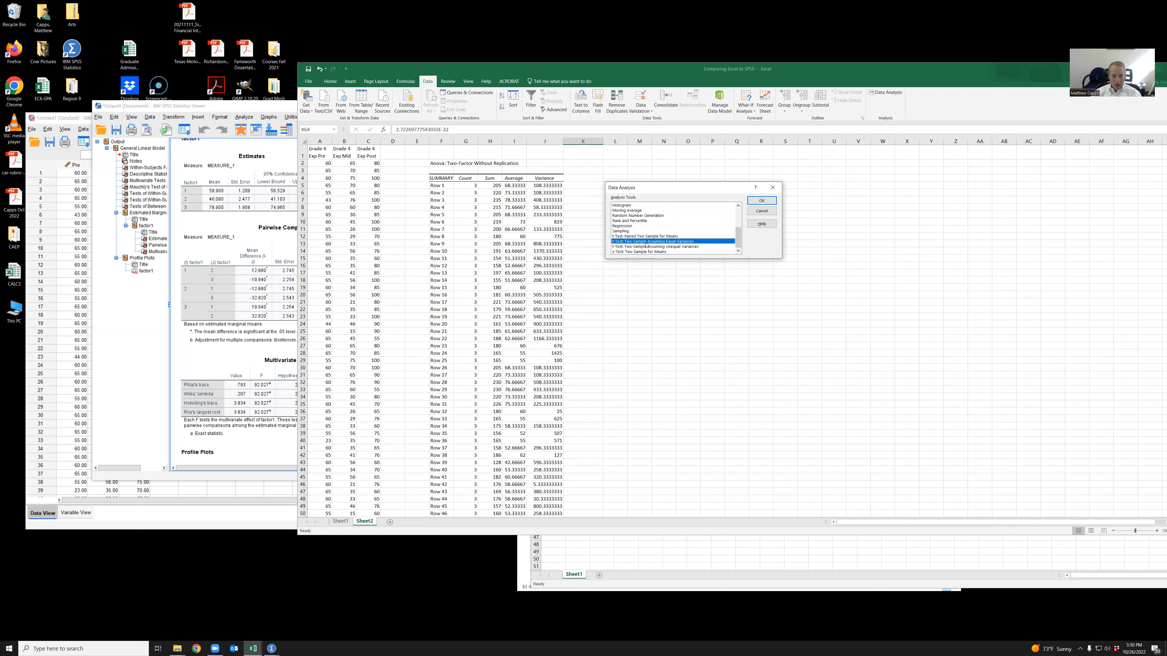
click(756, 201)
drag(699, 189, 676, 198)
key(BackSpace)
key(BackSpace)
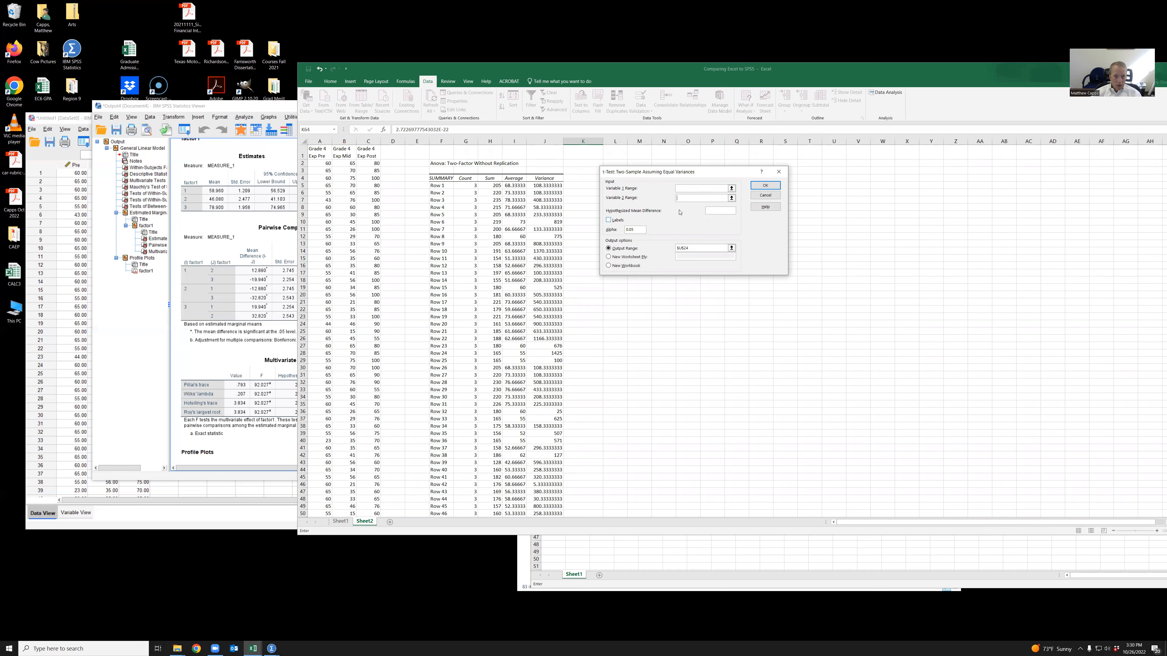
drag(317, 164, 320, 496)
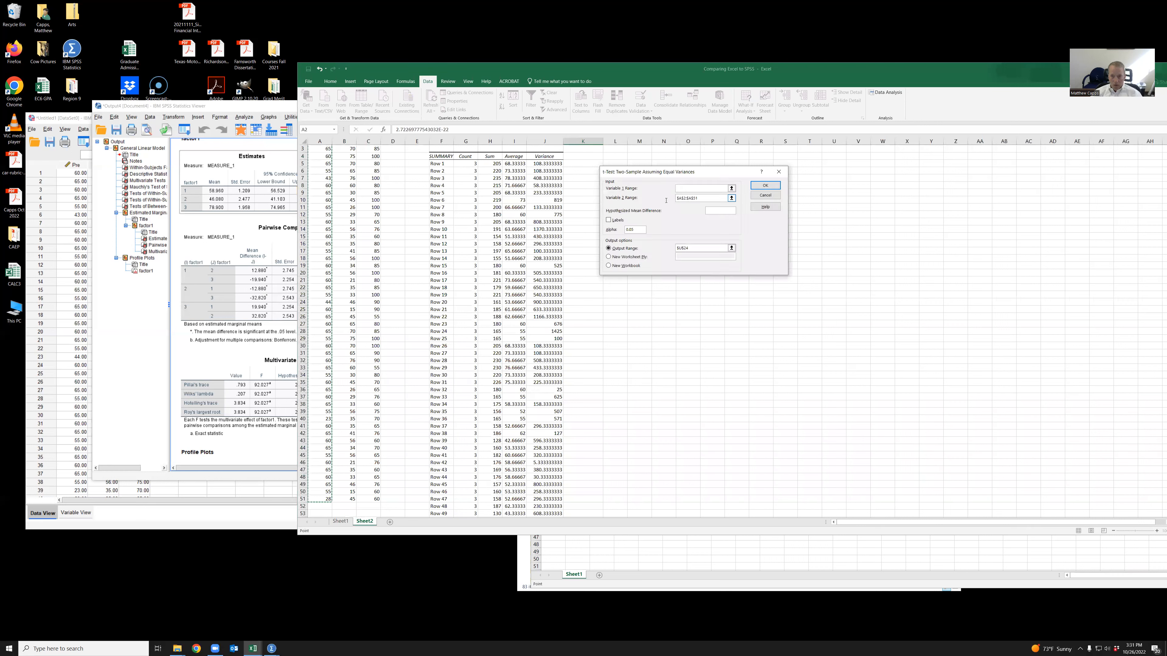
drag(701, 198, 664, 200)
key(BackSpace)
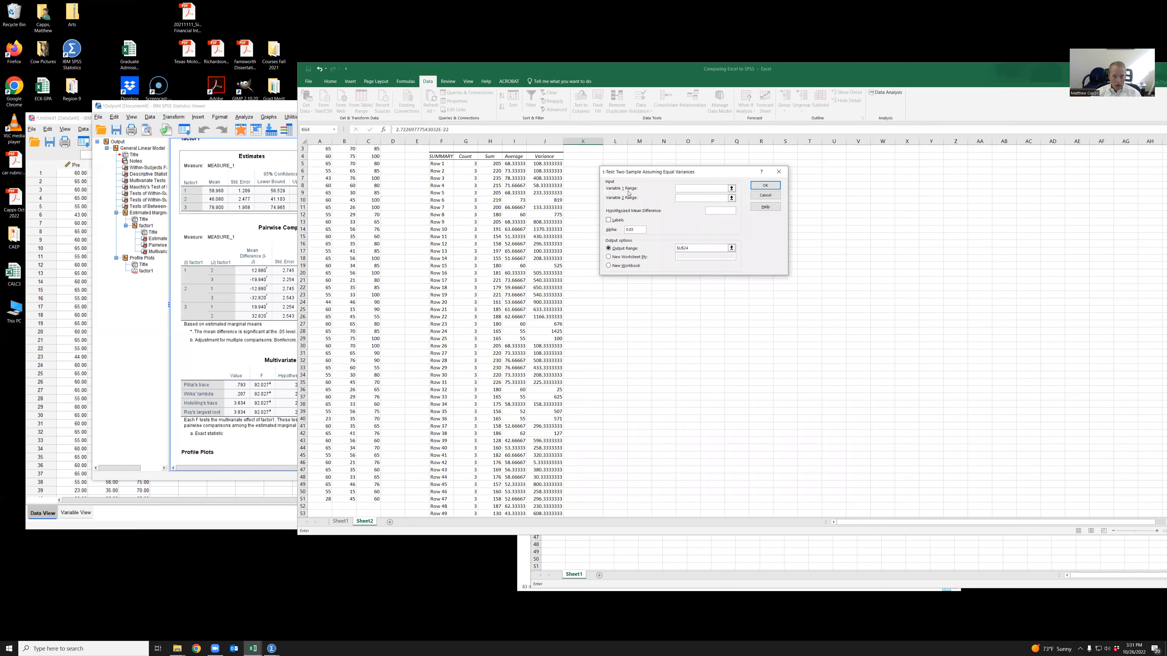
- Set Variable 1 Range to the pre scores $A$2:$A$51 and Variable 2 Range to the mid scores $B$2:$B$51
click(685, 188)
scroll(352, 192, up, 1)
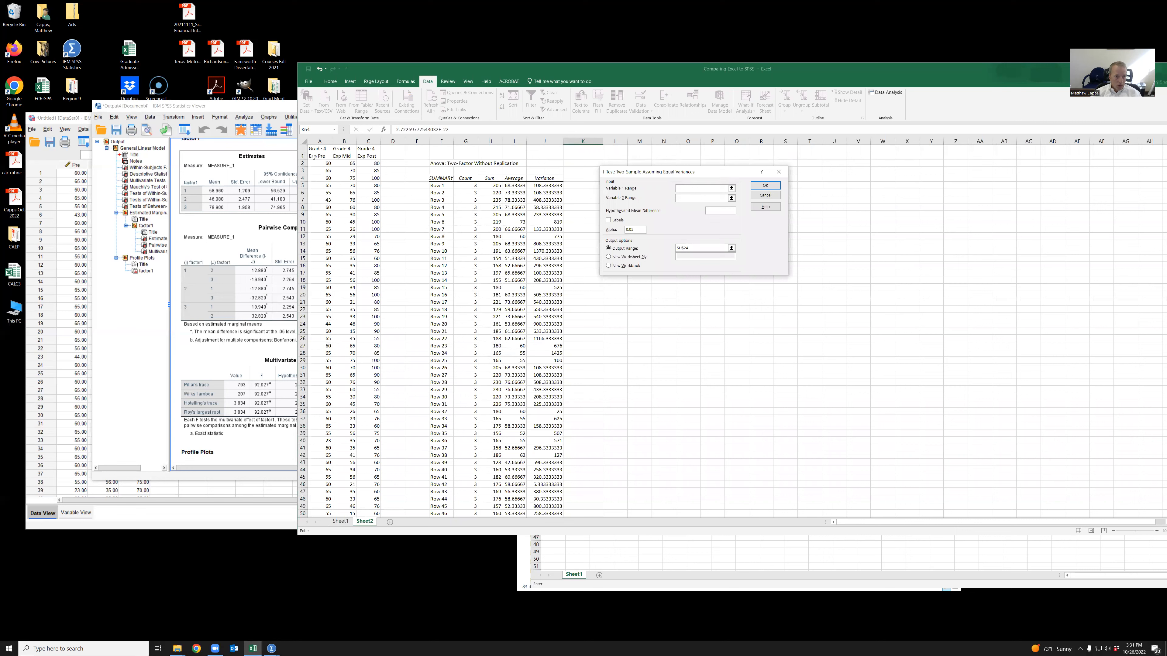
drag(321, 163, 323, 506)
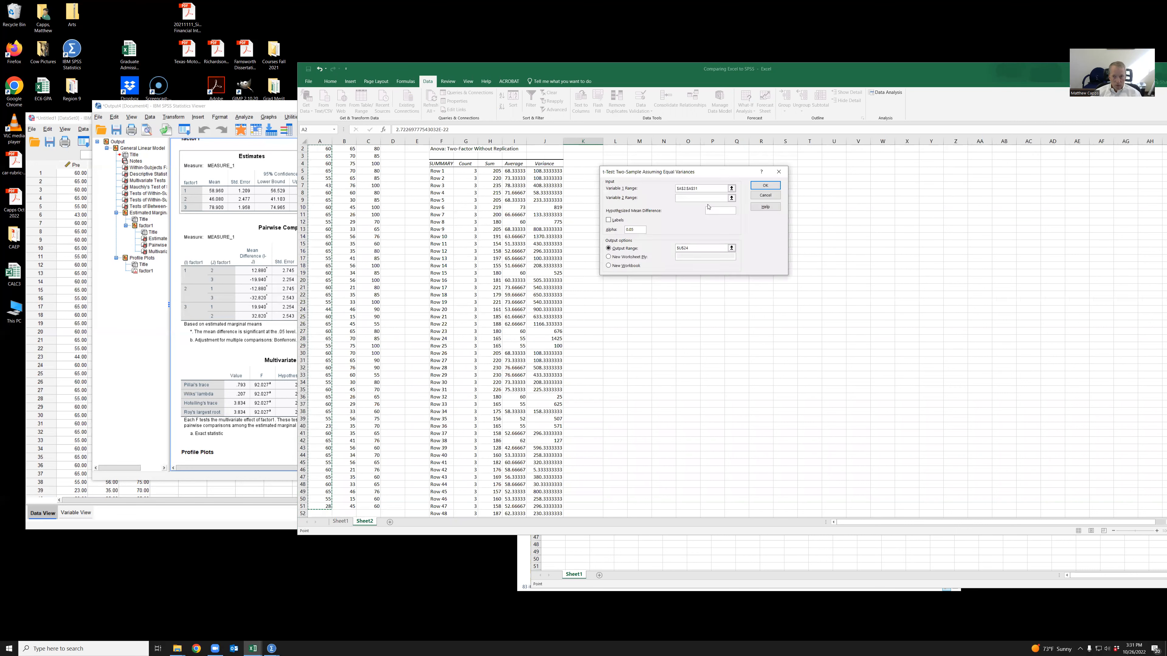
click(690, 196)
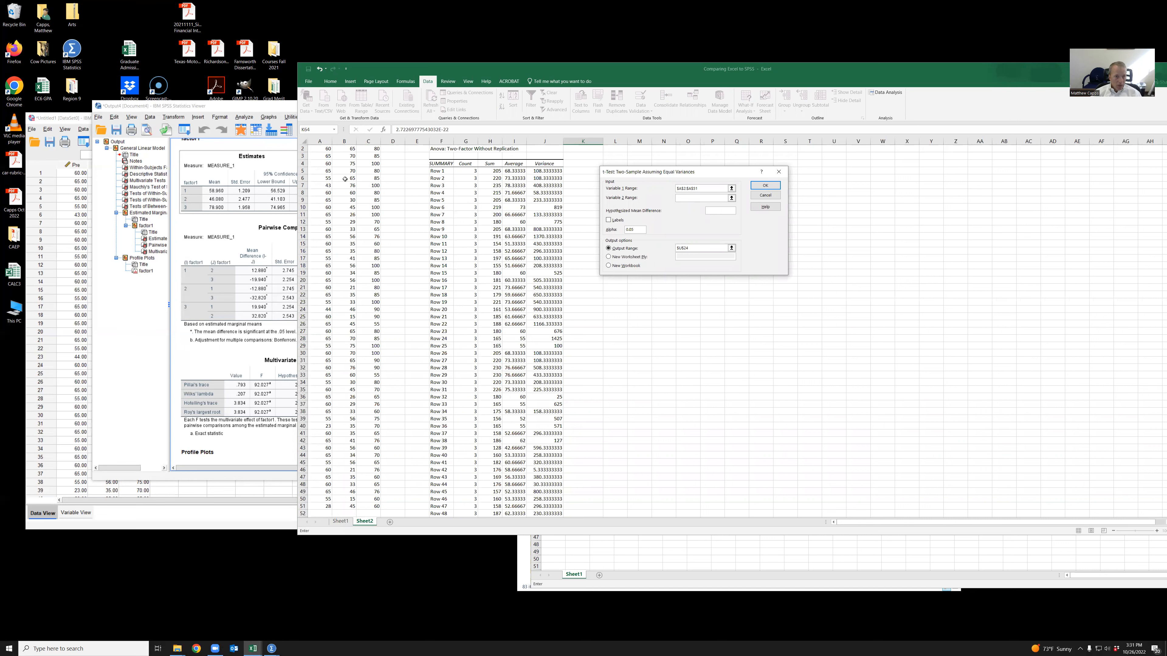
scroll(345, 179, up, 1)
drag(344, 163, 355, 505)
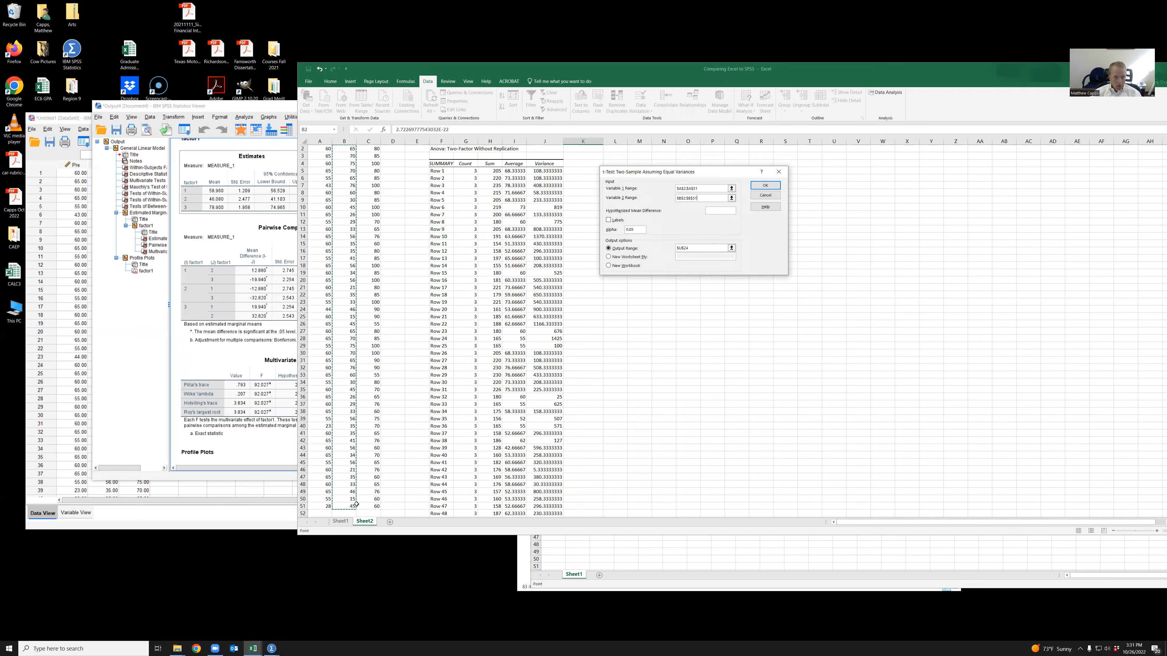
- Set the t-test's output range to $L$4 and run the test
click(692, 249)
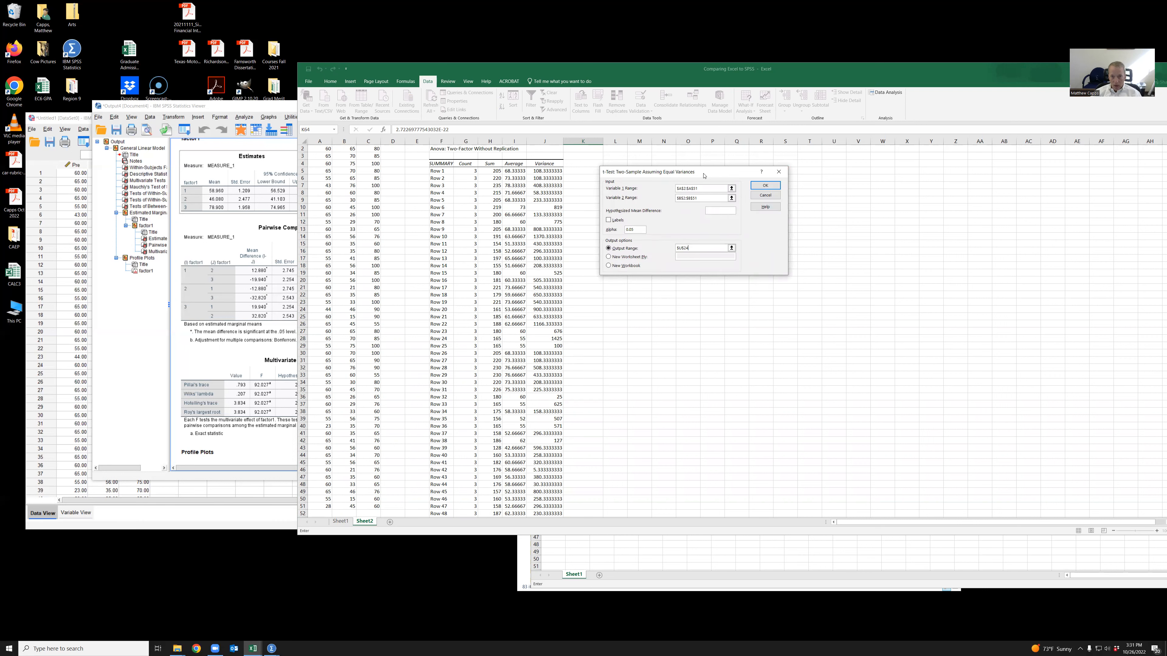
drag(703, 174, 807, 161)
click(619, 166)
drag(810, 236, 781, 236)
key(BackSpace)
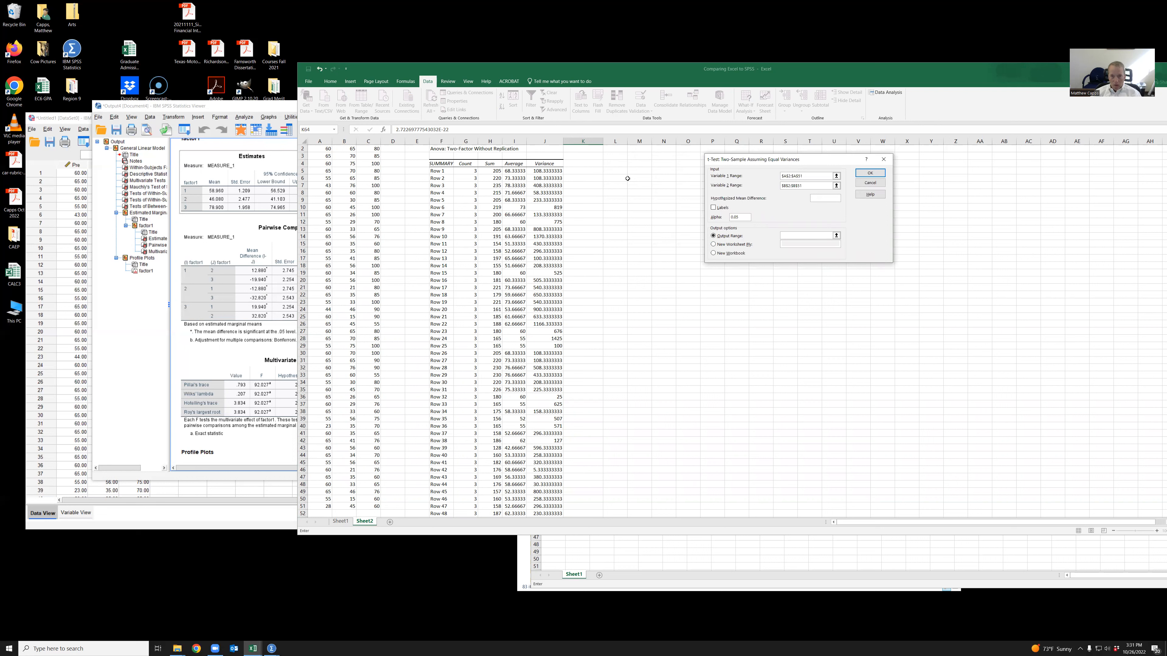
click(619, 163)
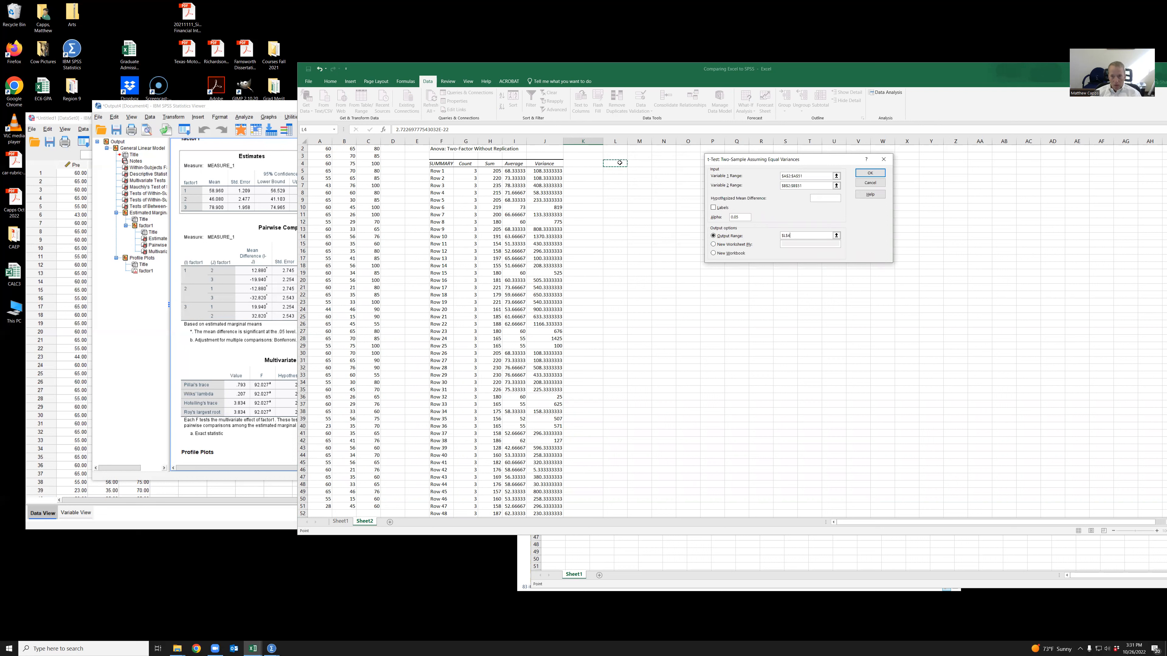
click(870, 173)
- Widen columns L to N to fit the t-test results and select the P(T<=t) one-tail value
drag(627, 141, 652, 140)
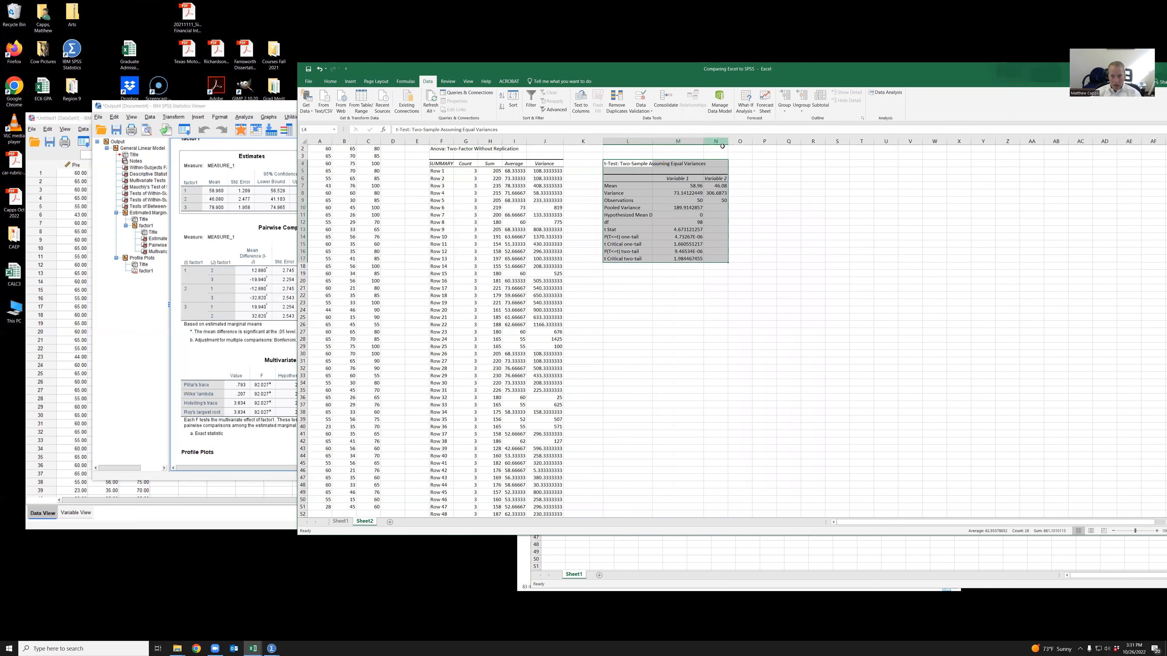
double_click(728, 141)
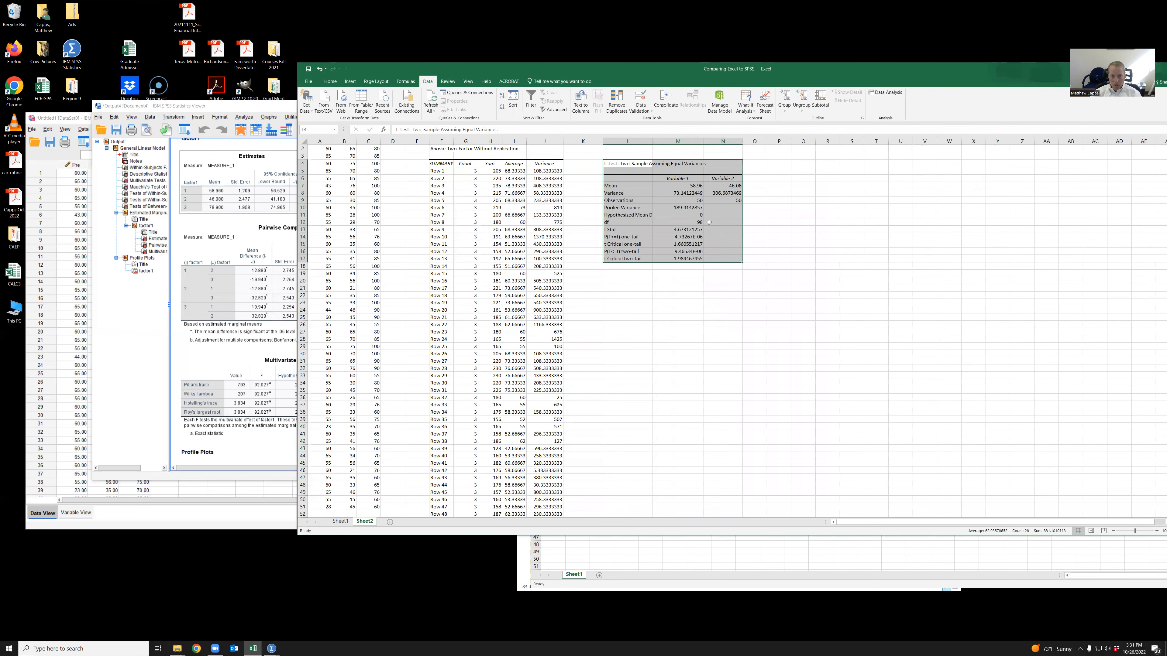
scroll(324, 177, up, 1)
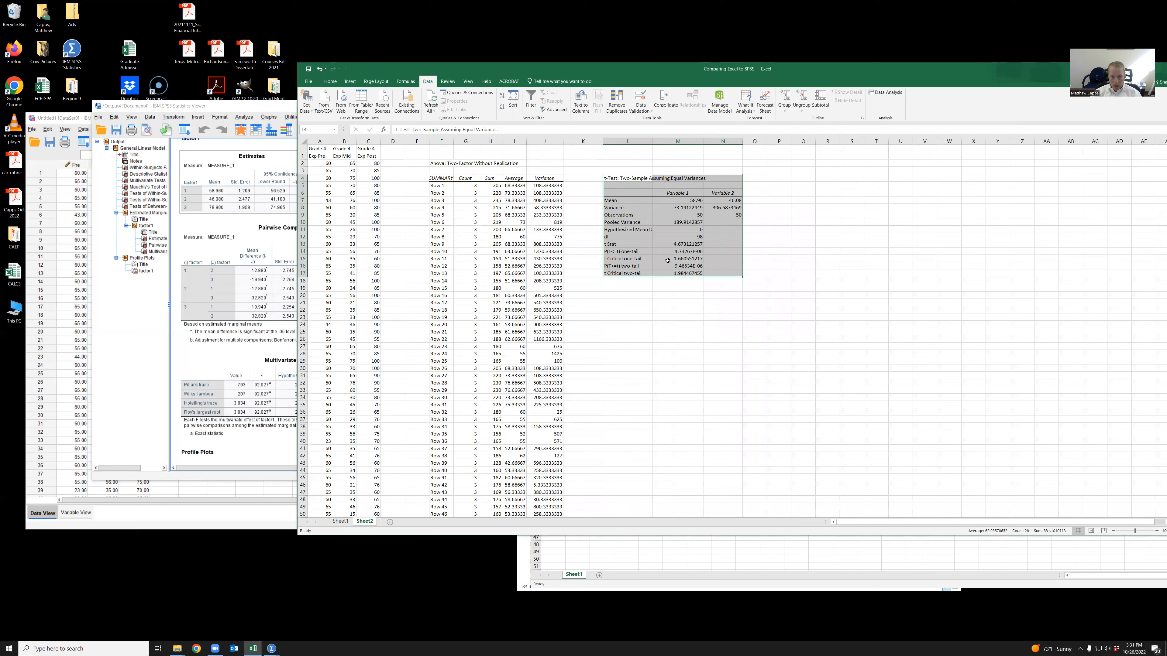
click(676, 251)
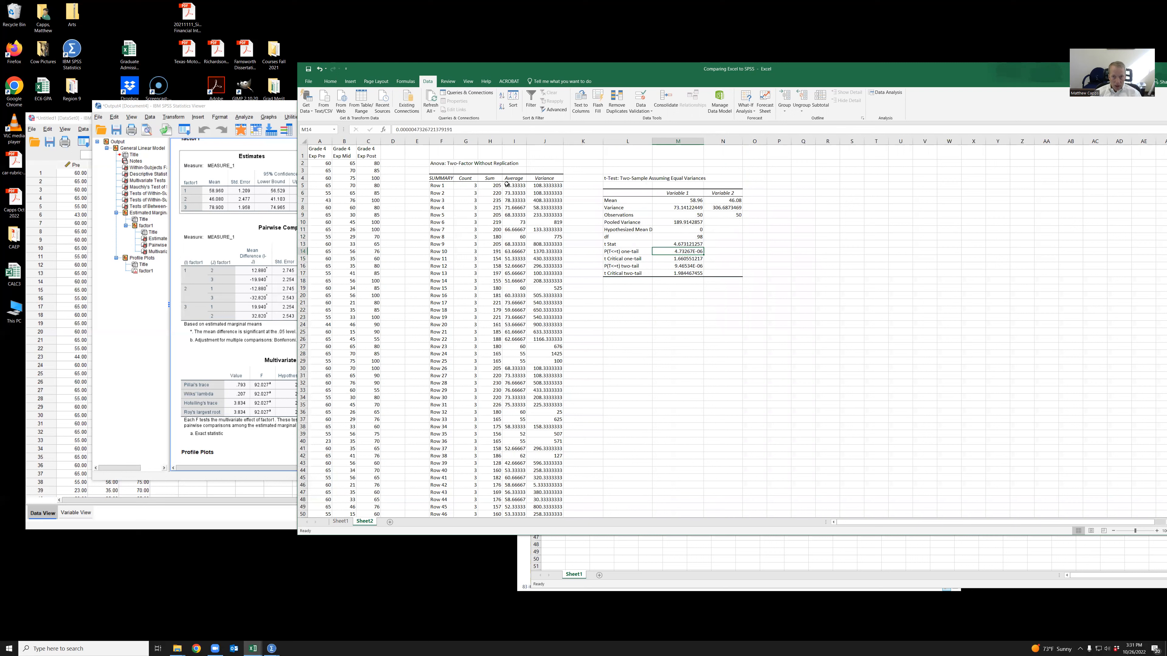
- Start another t-Test: Two-Sample Assuming Equal Variances analysis and clear both of its variable ranges
click(784, 180)
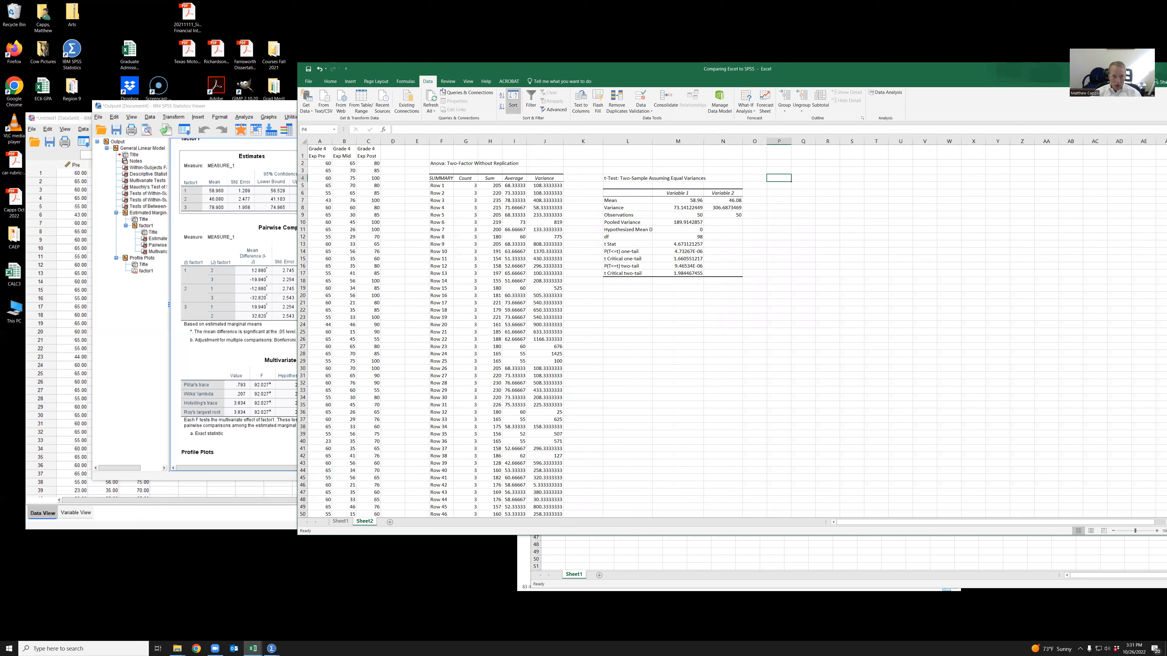
click(890, 93)
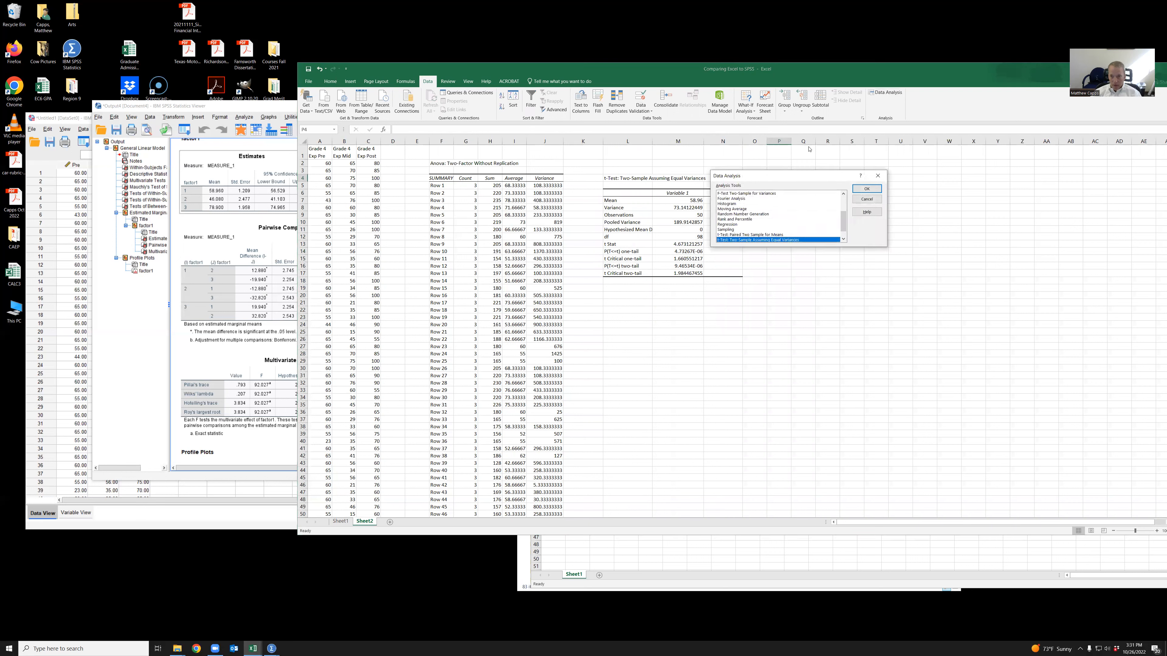
click(868, 189)
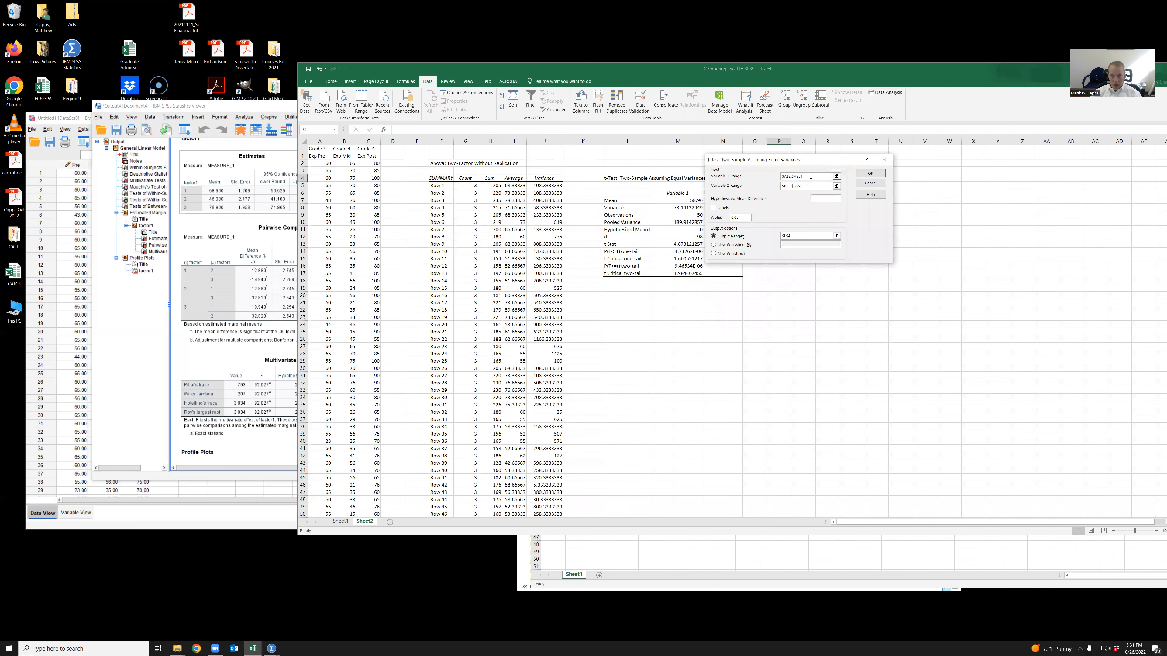
key(Delete)
key(Tab)
key(Delete)
drag(348, 164, 346, 508)
double_click(794, 186)
key(BackSpace)
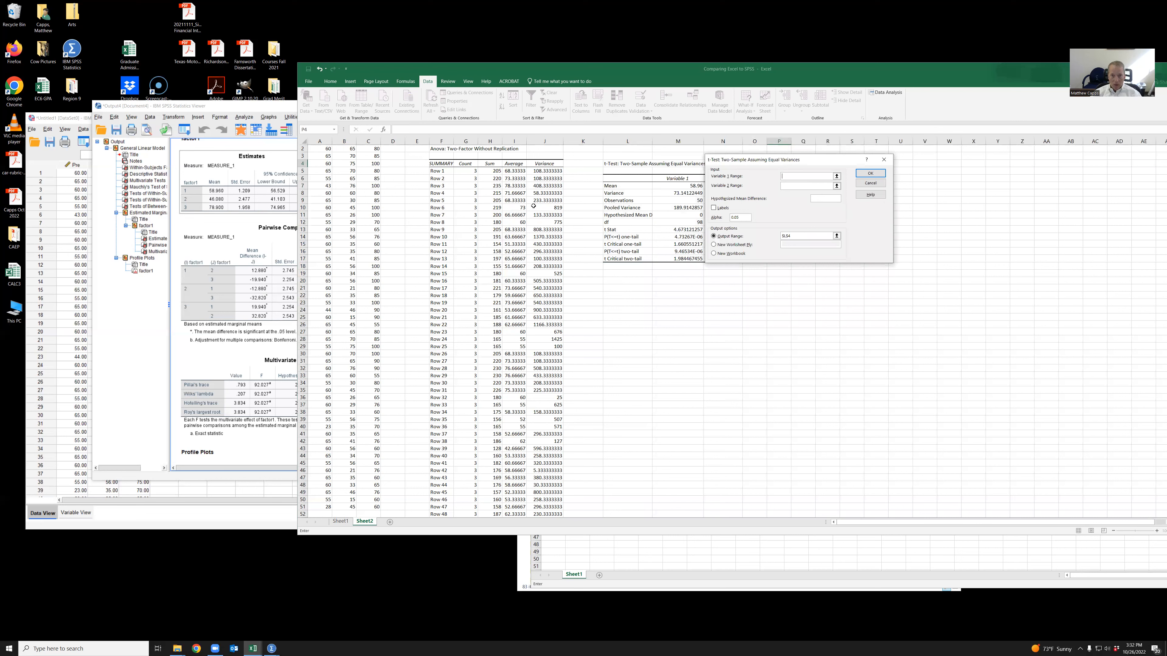
- Set Variable 1 Range to the mid scores $B$2:$B$51 and Variable 2 Range to the post scores $C$2:$C$51
scroll(345, 230, up, 1)
click(341, 166)
drag(341, 166, 346, 507)
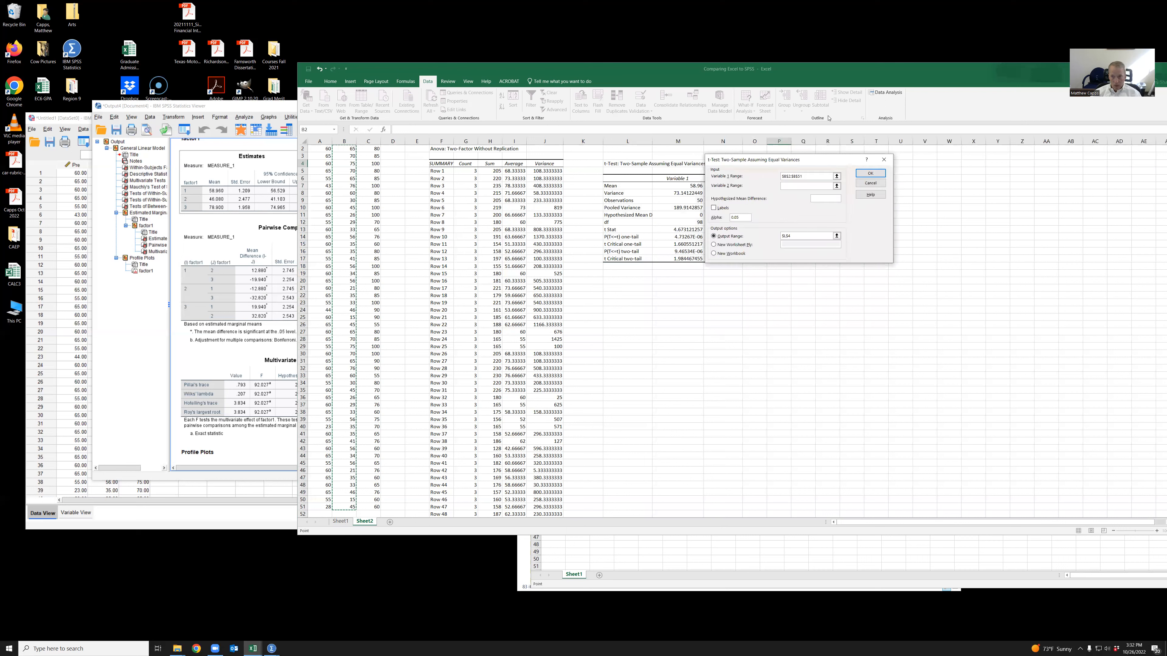
key(Tab)
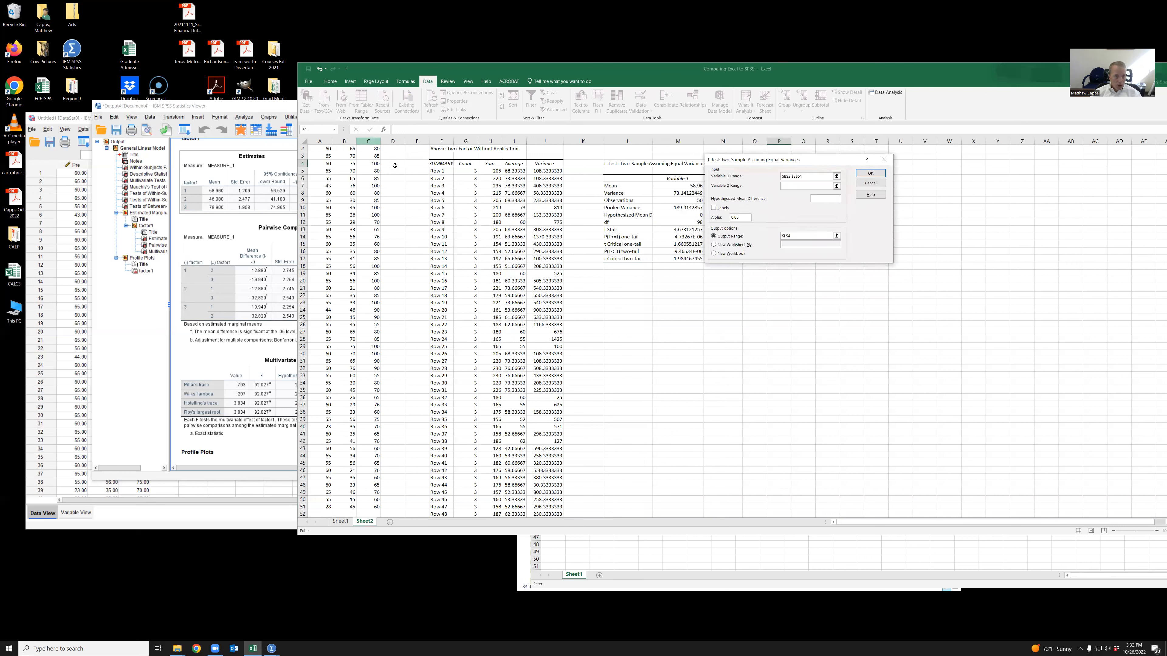
scroll(394, 174, up, 1)
drag(373, 164, 375, 499)
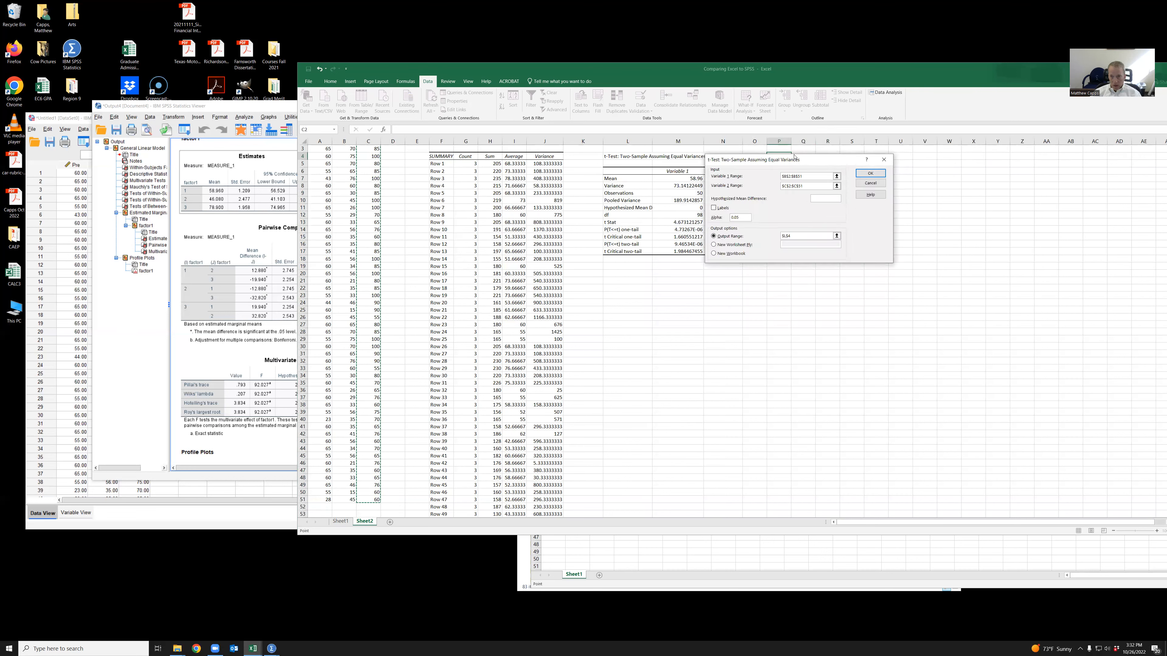
- Run the mid–post t-test with its output range at $P$4 and widen columns P and Q to fit the results
drag(821, 161, 957, 162)
click(903, 237)
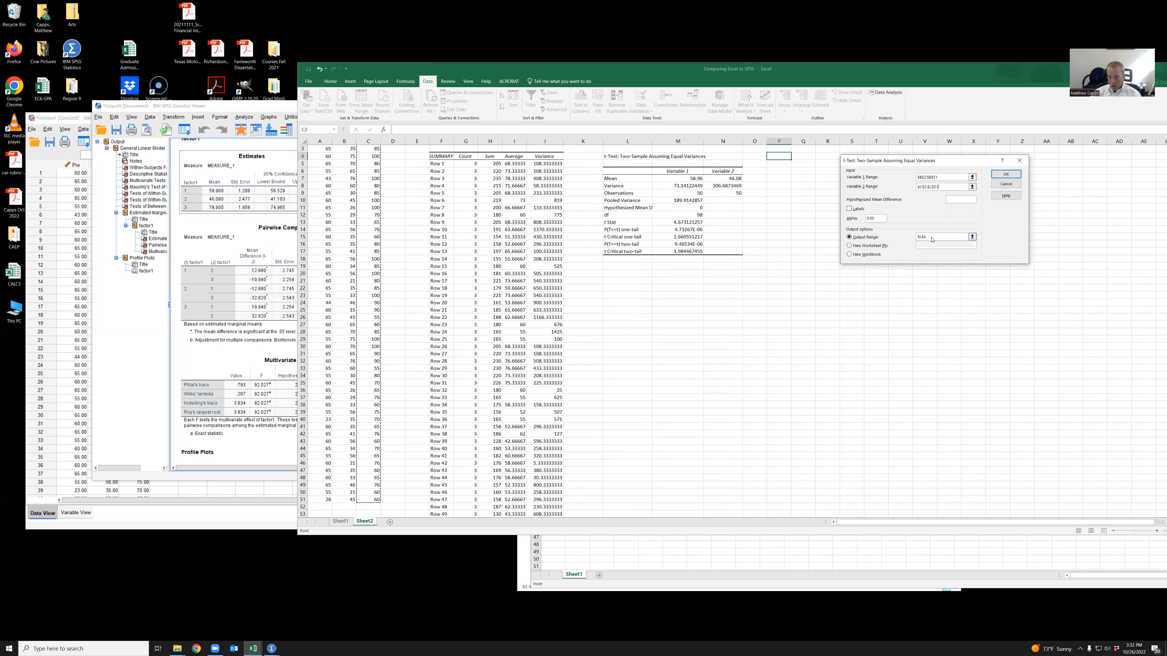
click(779, 156)
click(1005, 173)
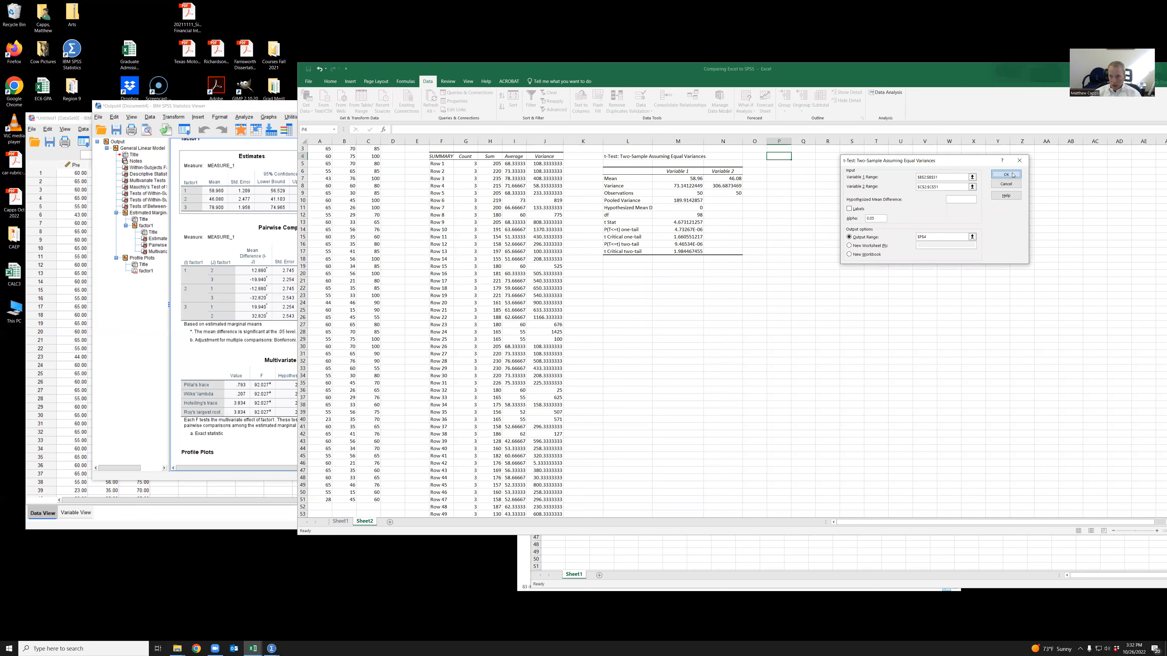
mouse_move(816, 142)
mouse_down()
mouse_move(838, 142)
mouse_move(804, 138)
mouse_move(818, 140)
mouse_up()
click(847, 230)
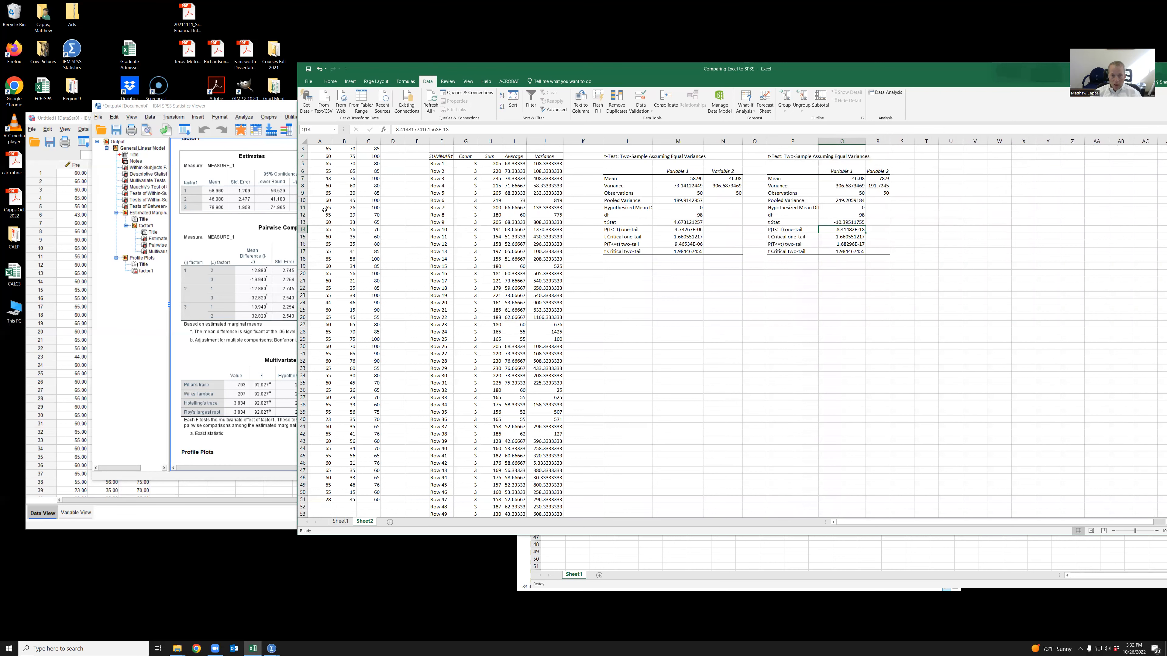
- Start a third t-Test: Two-Sample Assuming Equal Variances analysis and empty its two variable ranges
scroll(317, 201, up, 1)
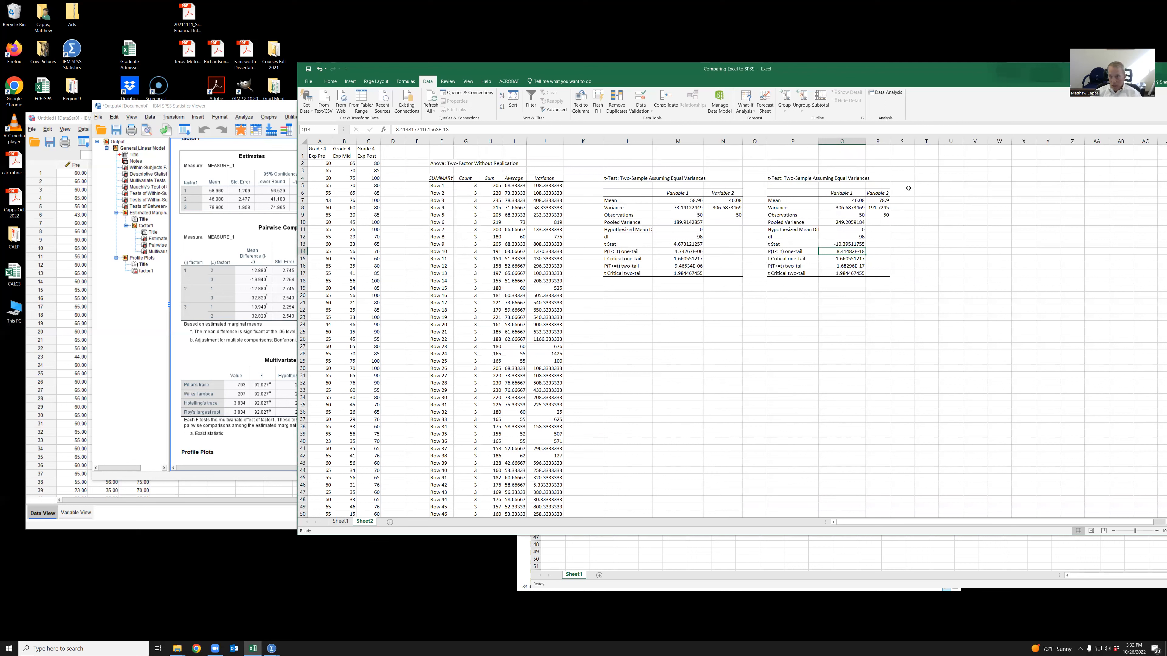
click(922, 179)
click(880, 94)
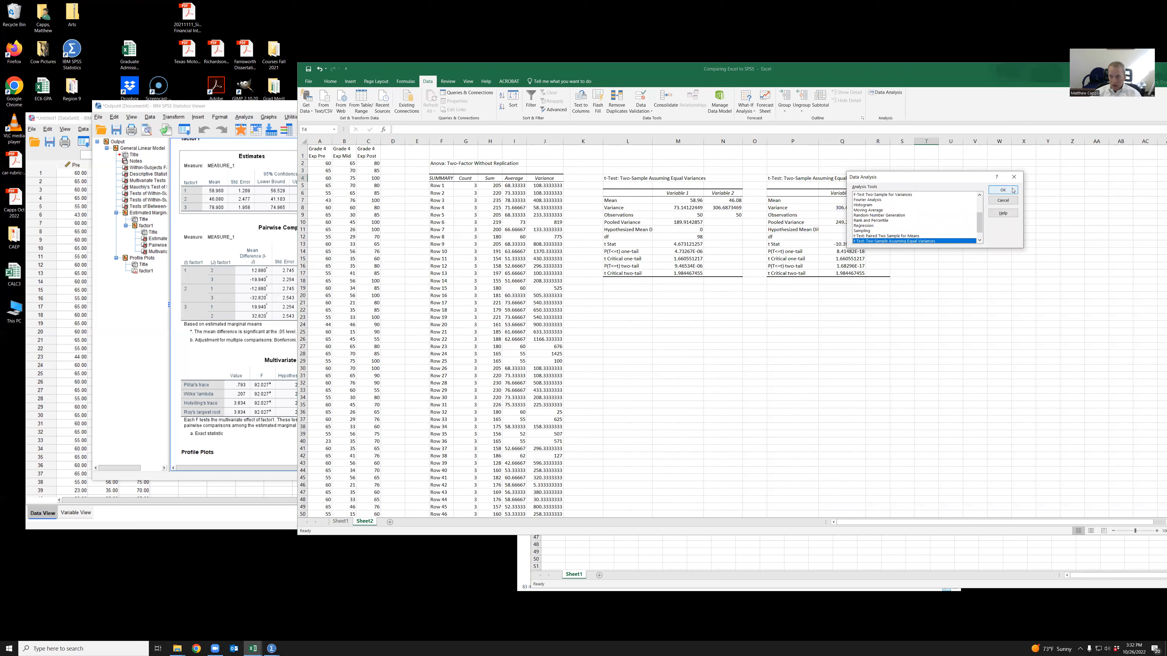
click(1003, 189)
key(BackSpace)
key(Tab)
key(BackSpace)
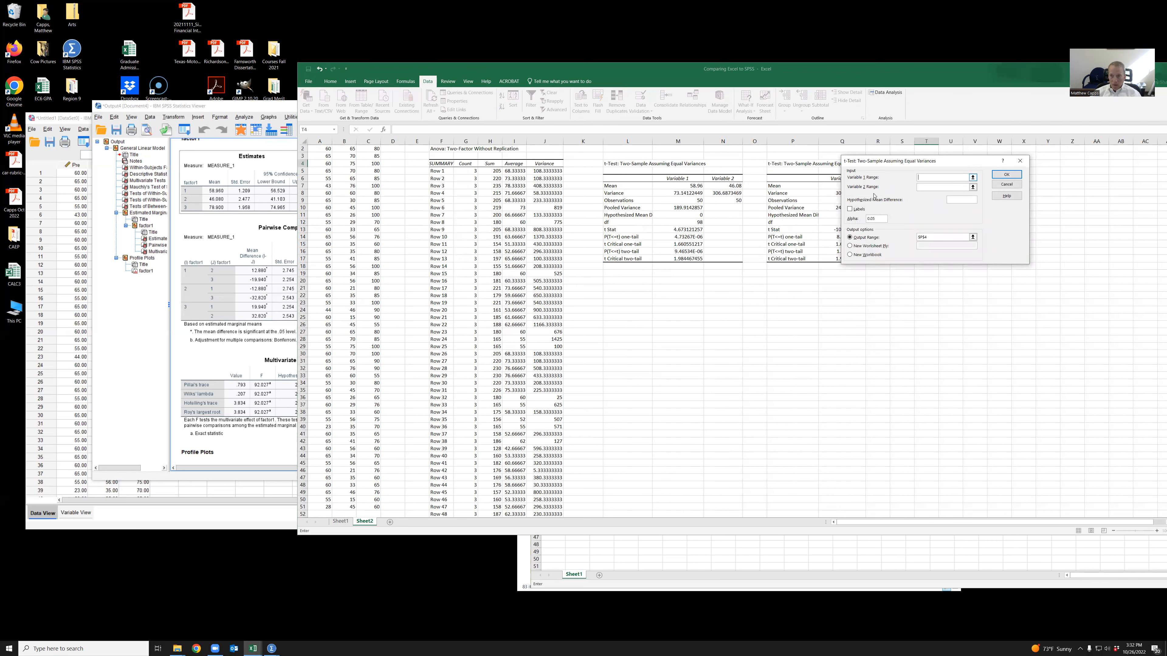
- Set Variable 1 Range to the pre scores $A$2:$A$51 and Variable 2 Range to the post scores $C$2:$C$51
scroll(361, 191, up, 1)
drag(321, 163, 320, 500)
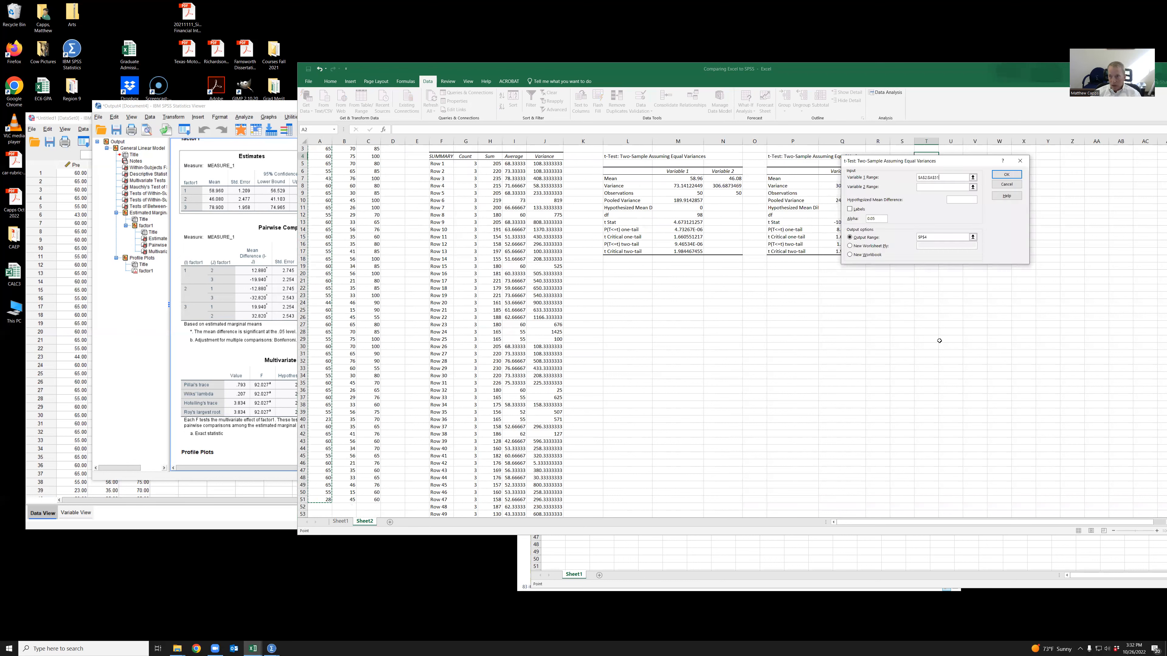
click(931, 187)
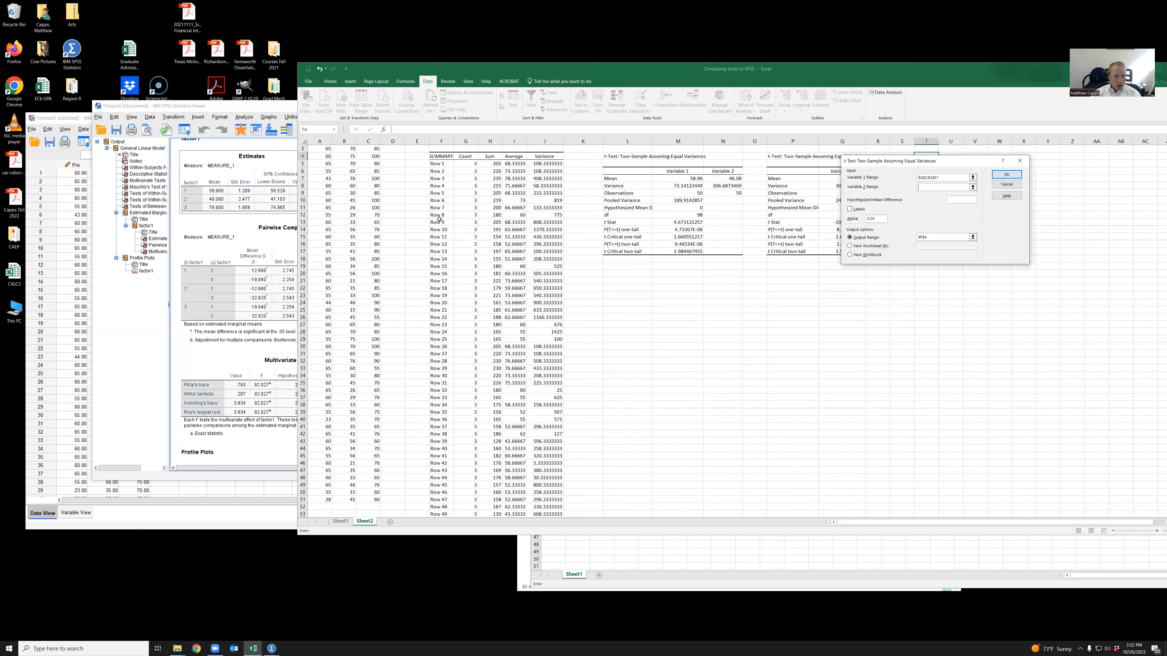
scroll(363, 159, up, 1)
drag(363, 164, 369, 507)
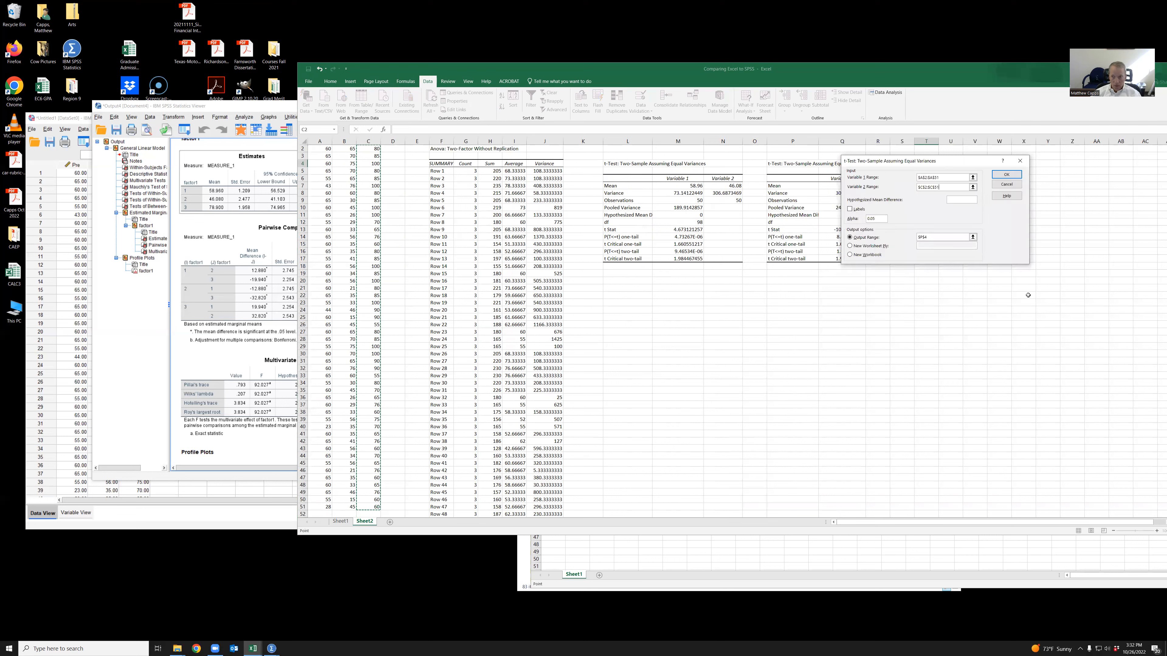
- Run the pre–post t-test with its output range at $T$4 and widen columns T and U to fit the results
click(1005, 175)
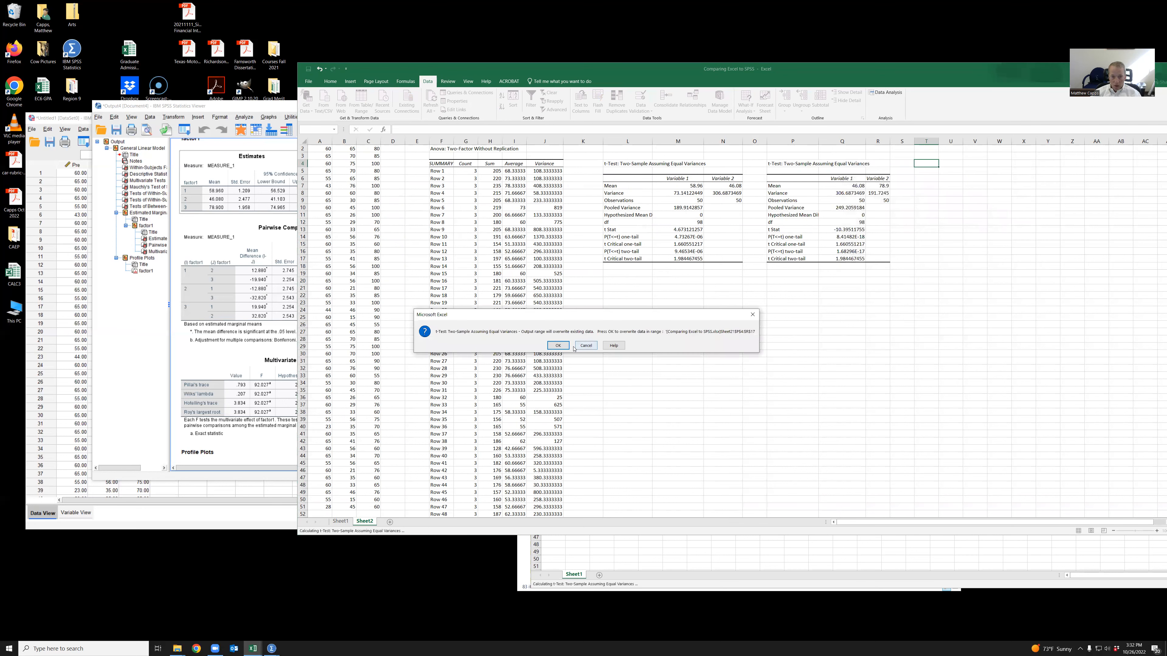
click(558, 347)
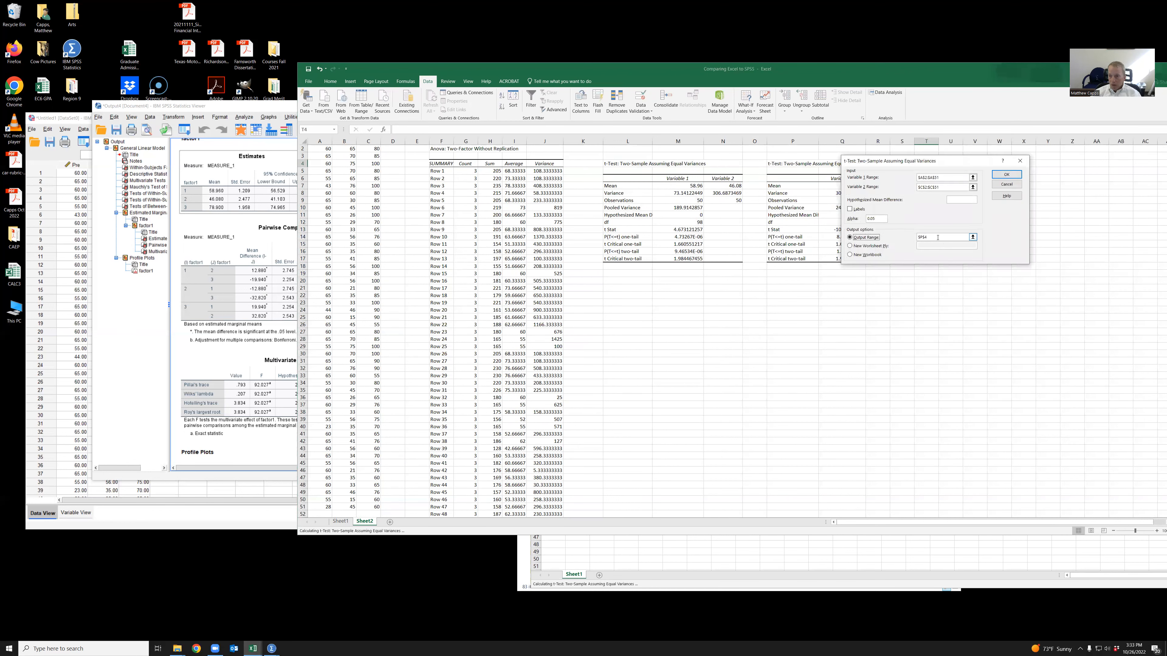
key(BackSpace)
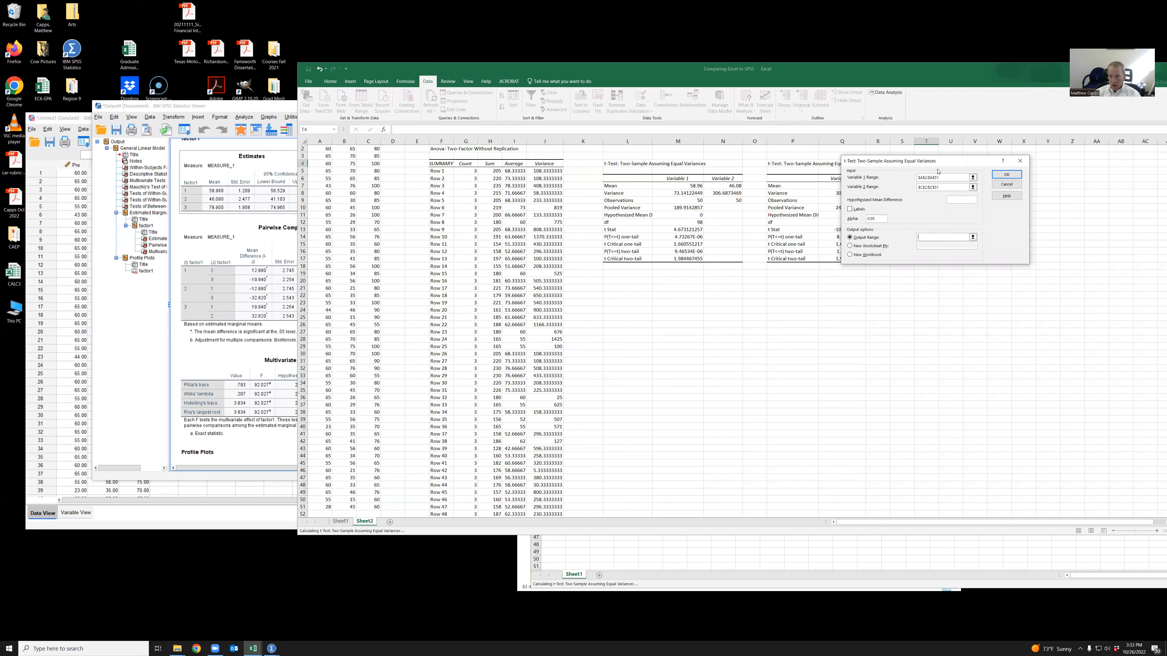
drag(932, 163, 739, 205)
click(927, 163)
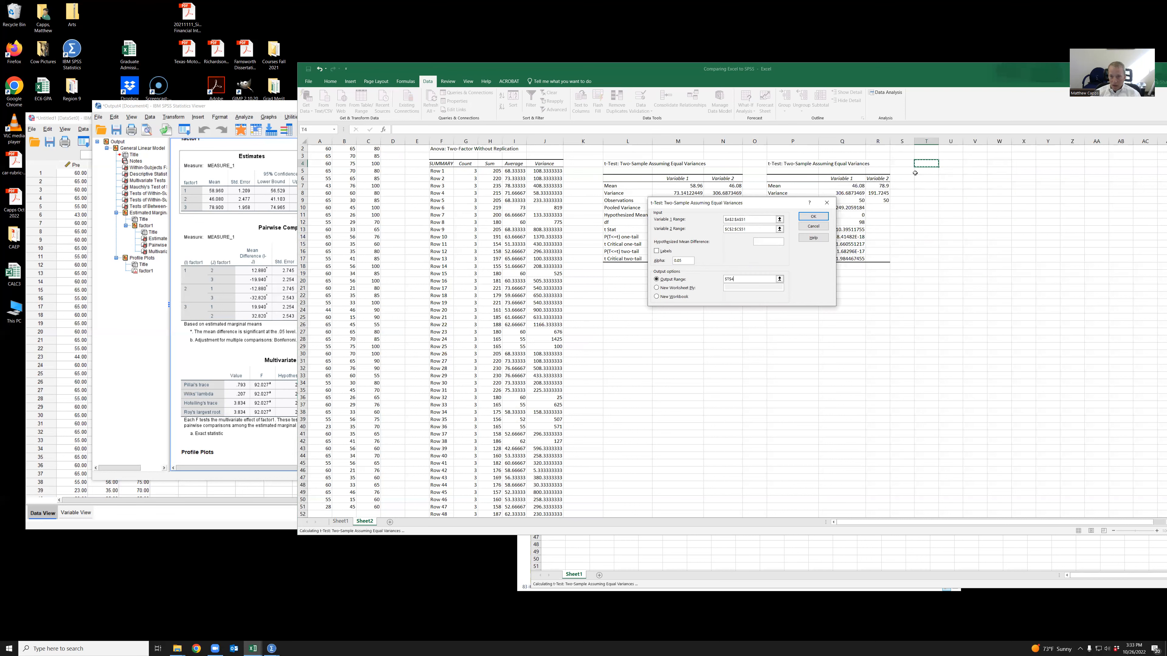
click(813, 216)
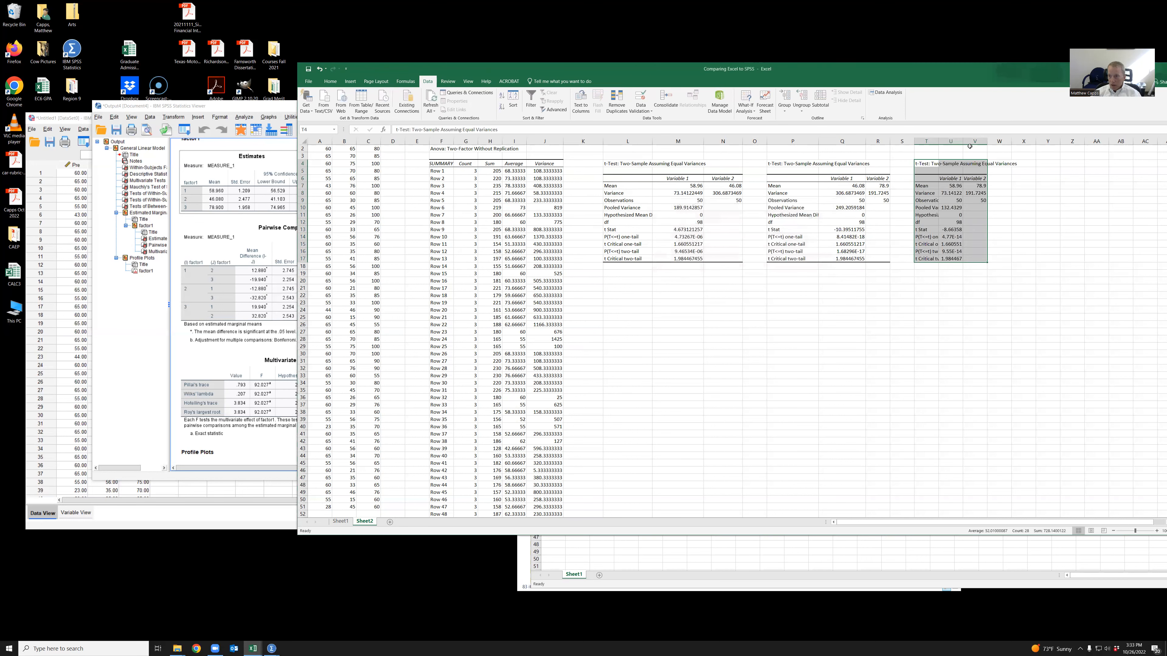
mouse_move(963, 141)
mouse_down()
mouse_move(987, 141)
mouse_move(948, 141)
mouse_up()
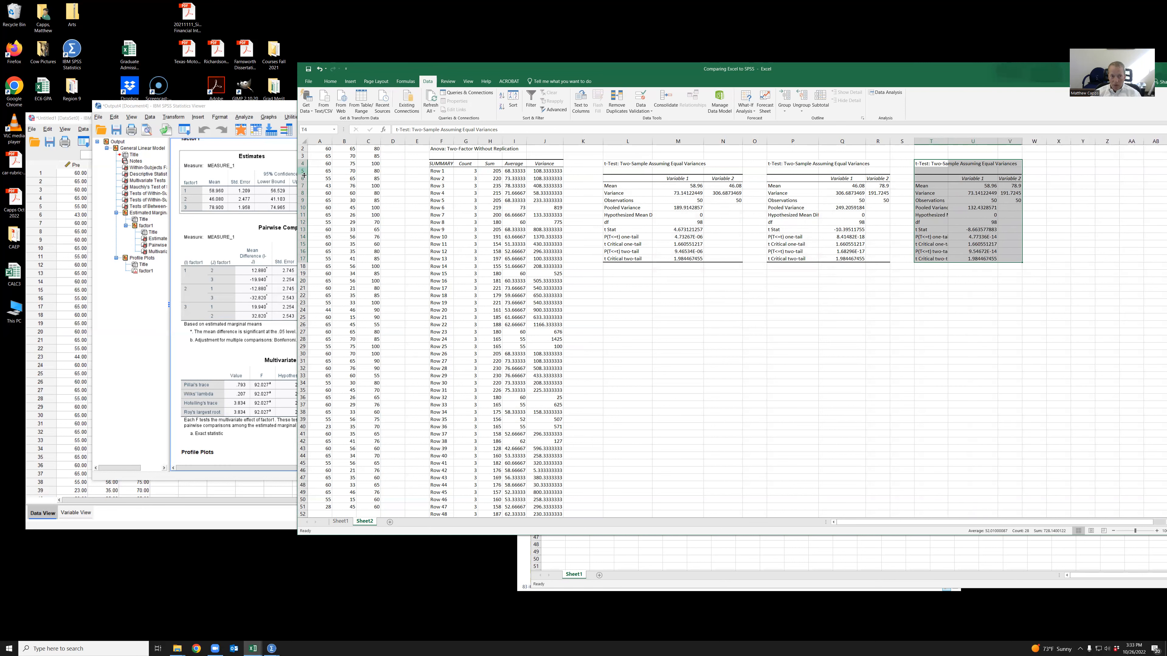
click(985, 179)
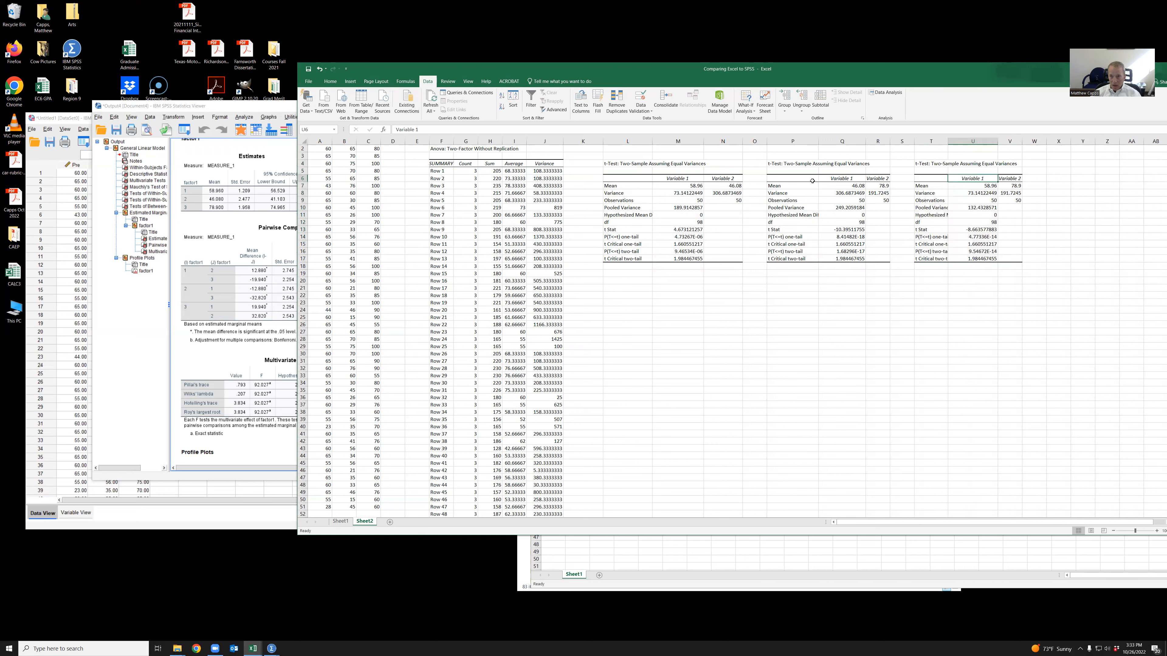
- Rename the column headers of the mid–post t-test table to Variable 2 in Q6 and Variable 3 in R6
click(845, 178)
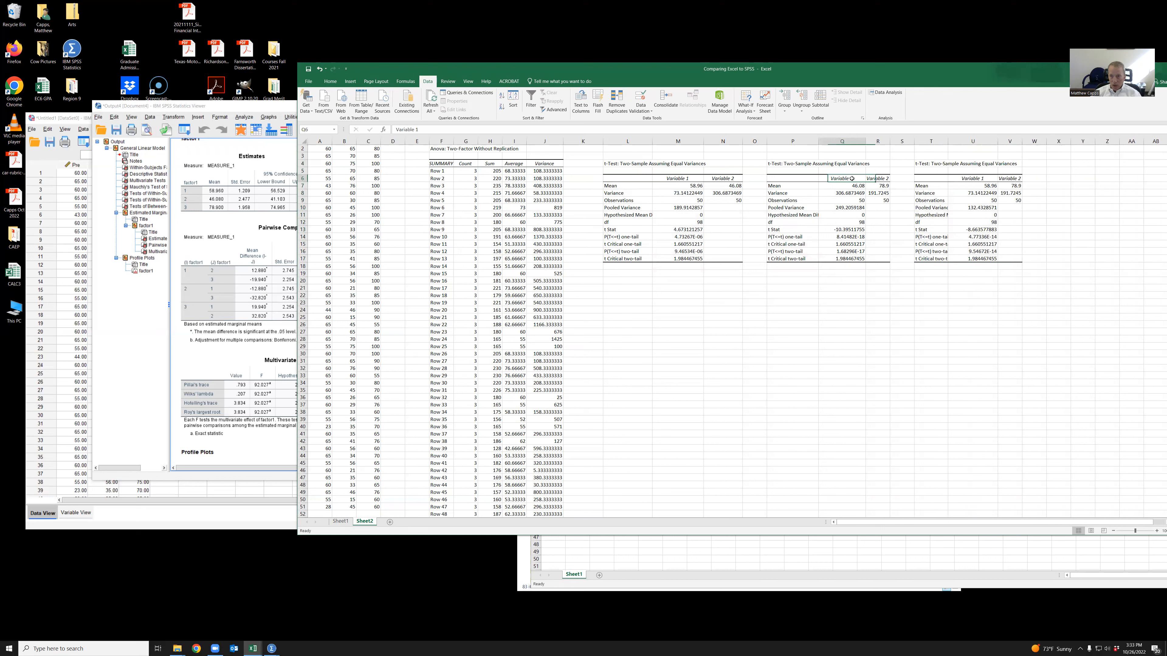
click(418, 129)
key(BackSpace)
text(2)
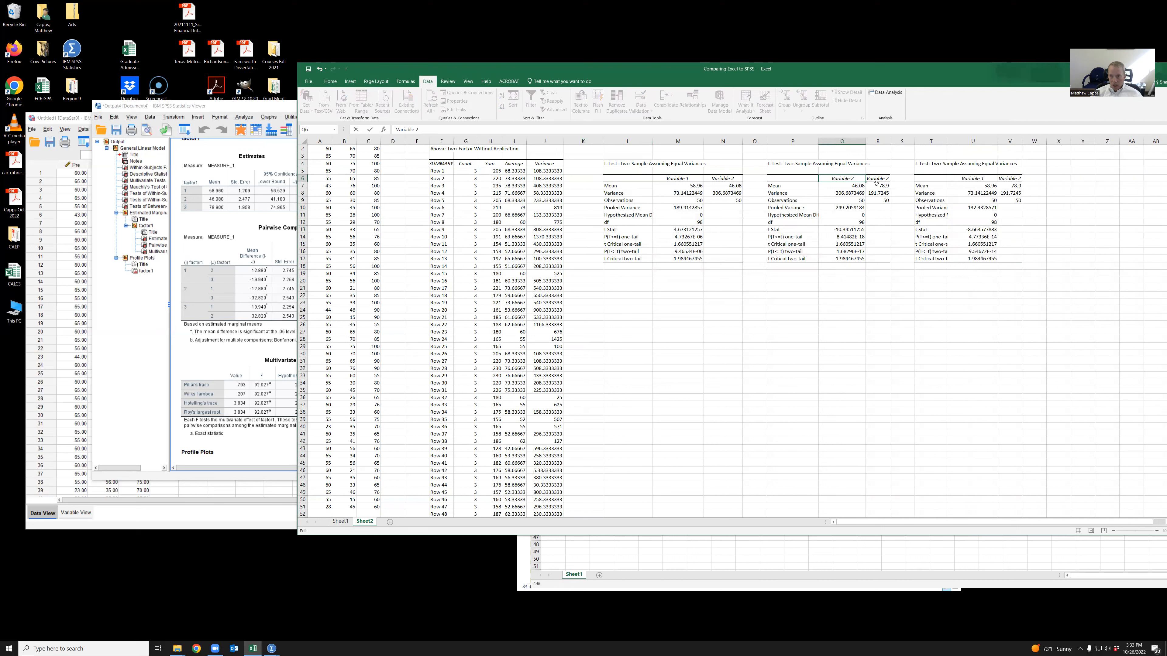
key(Tab)
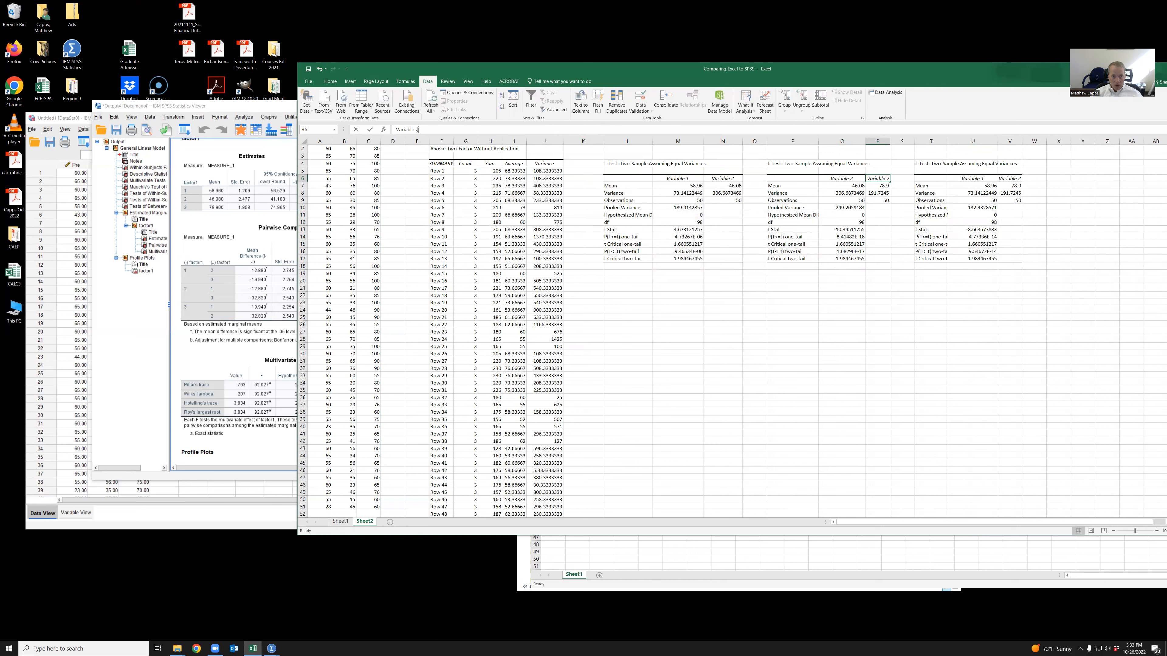
click(416, 130)
key(BackSpace)
text(3)
click(978, 178)
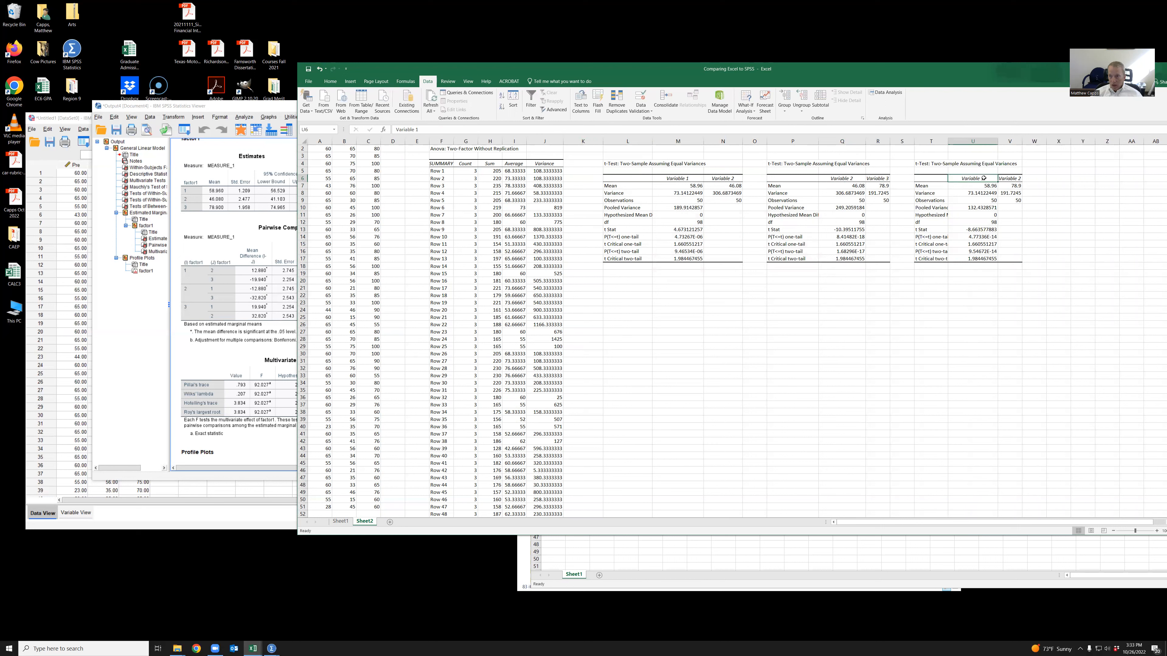
- Rename the pre–post table's header in V6 to Variable 3 and select that table's P(T<=t) one-tail value
click(1022, 178)
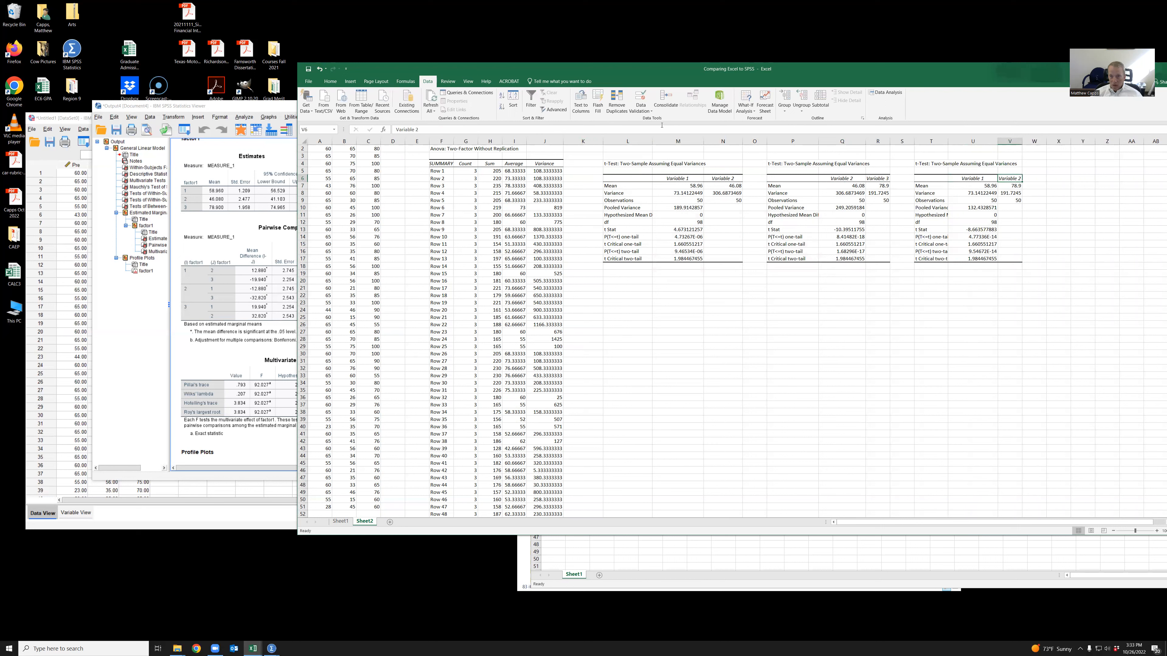
click(416, 129)
key(BackSpace)
text(3)
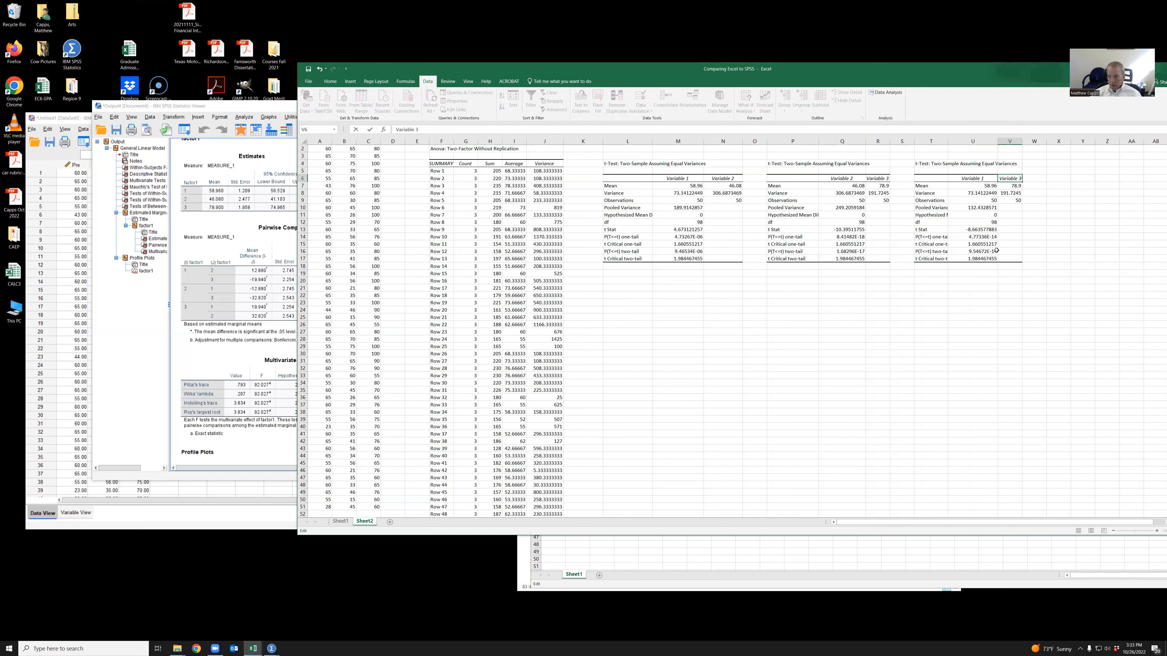
click(996, 251)
key(Up)
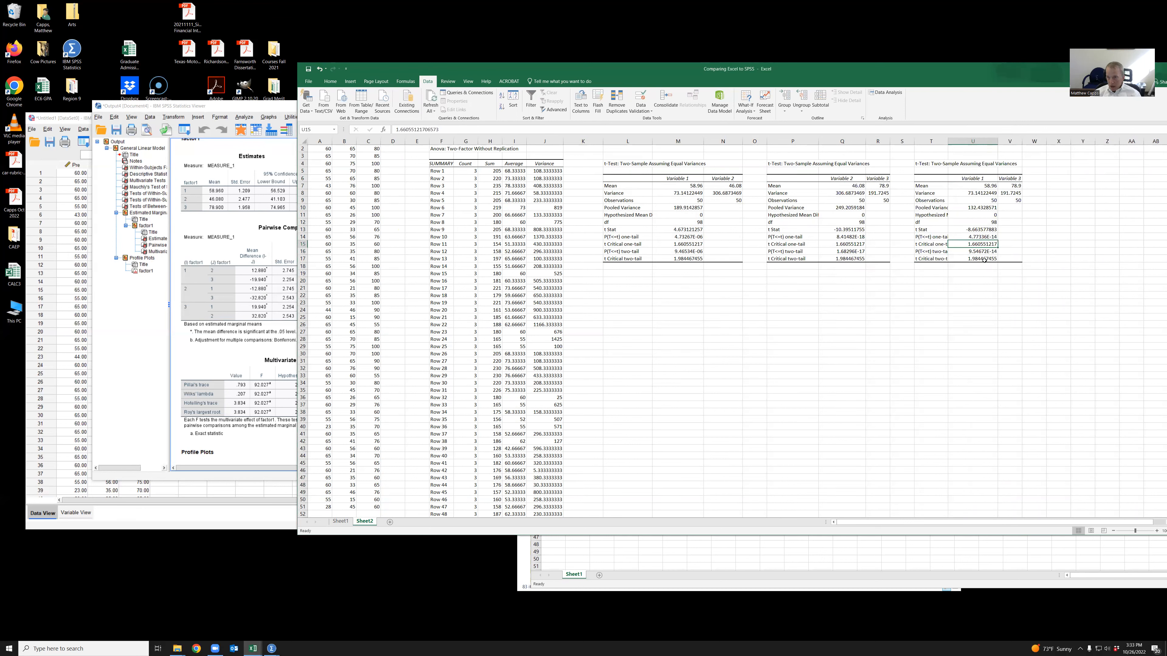
click(975, 236)
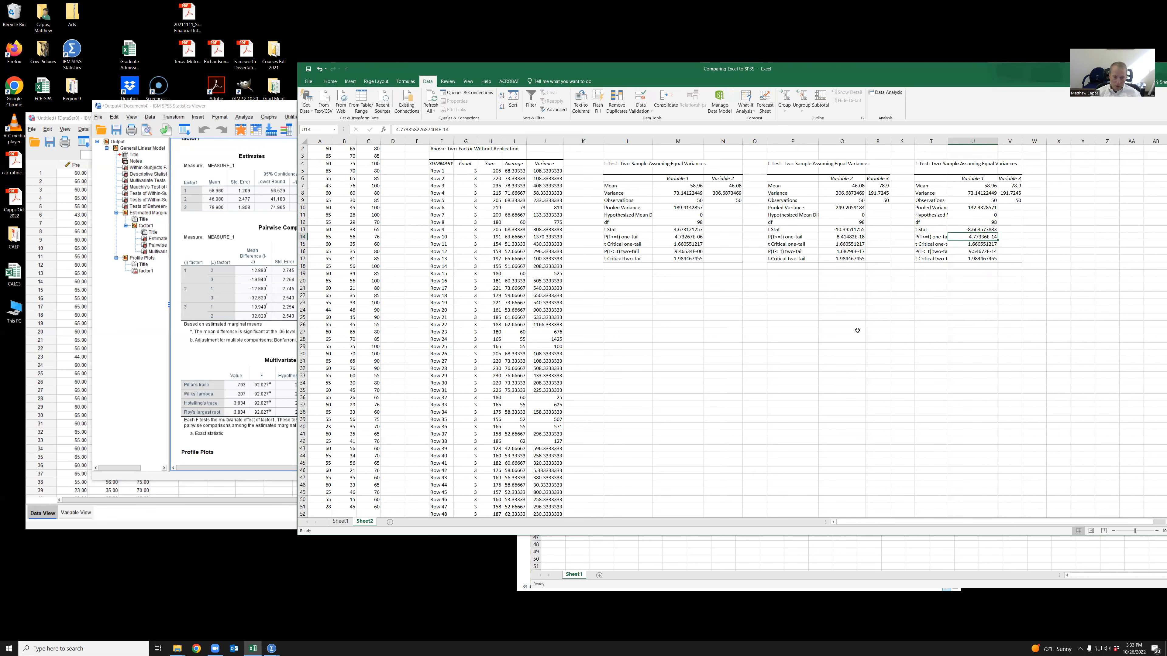
- Switch to Sheet1 and move the box plot chart farther away from the post hoc and alpha tables
click(340, 521)
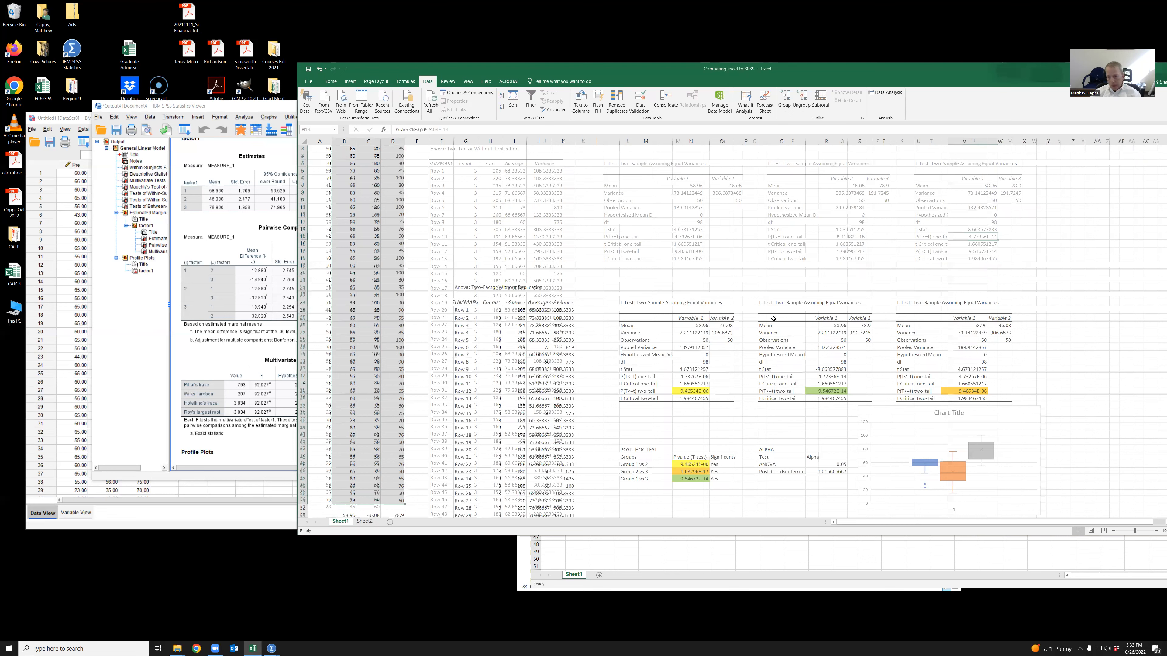
scroll(703, 333, down, 1)
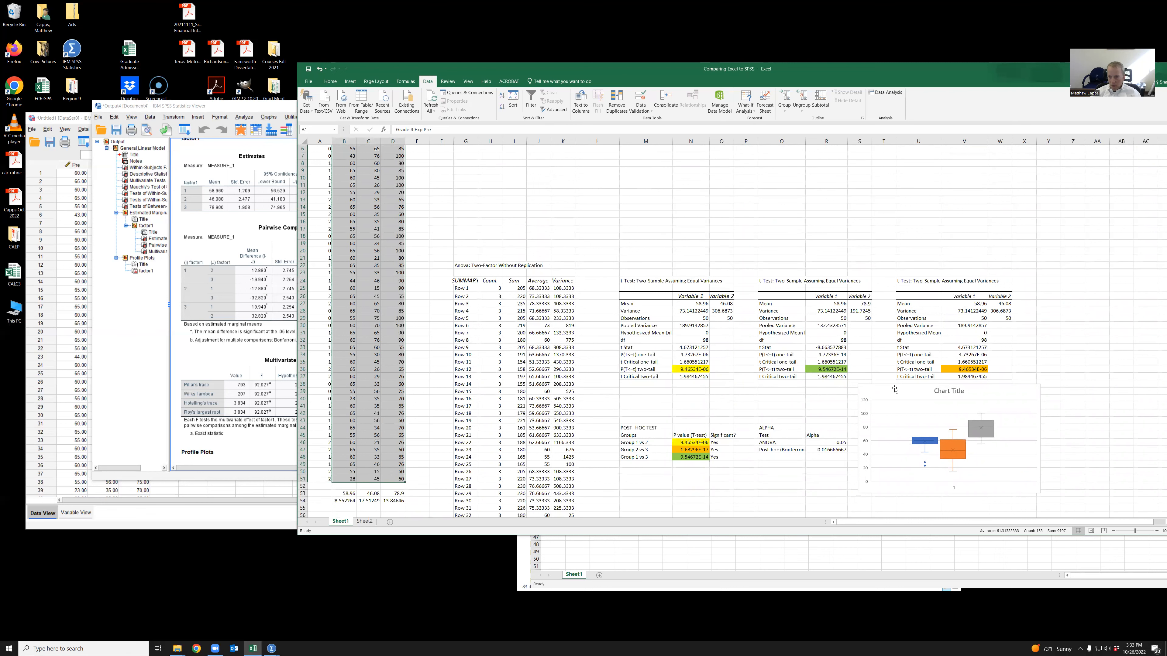
drag(909, 381, 963, 388)
scroll(693, 353, down, 2)
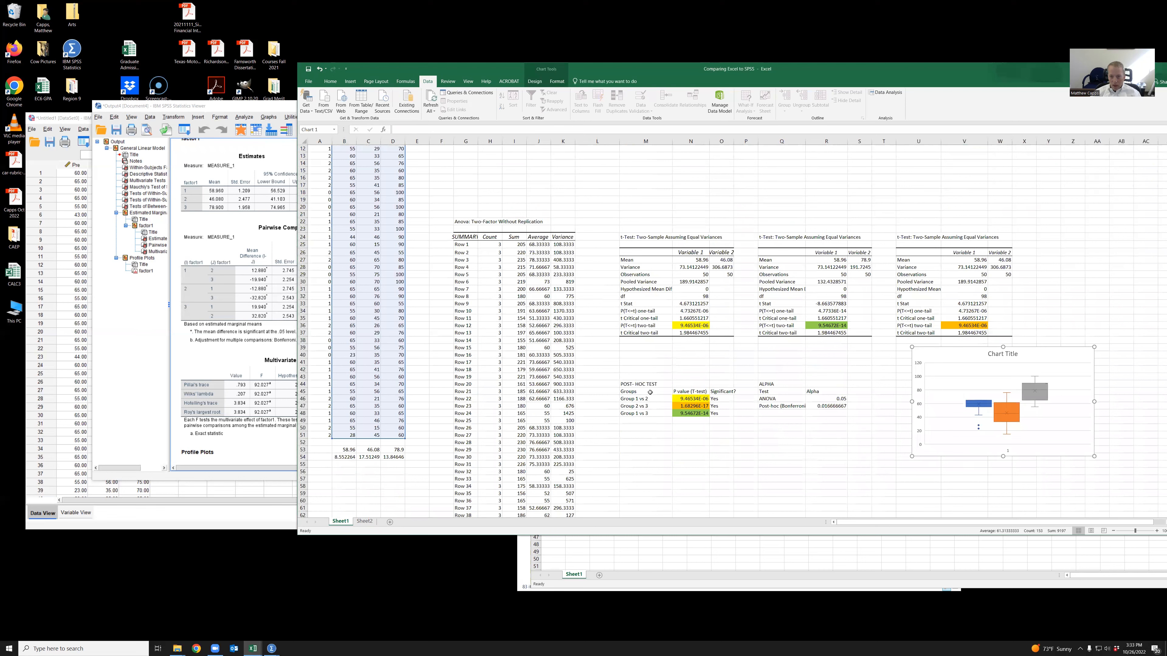
scroll(680, 398, down, 1)
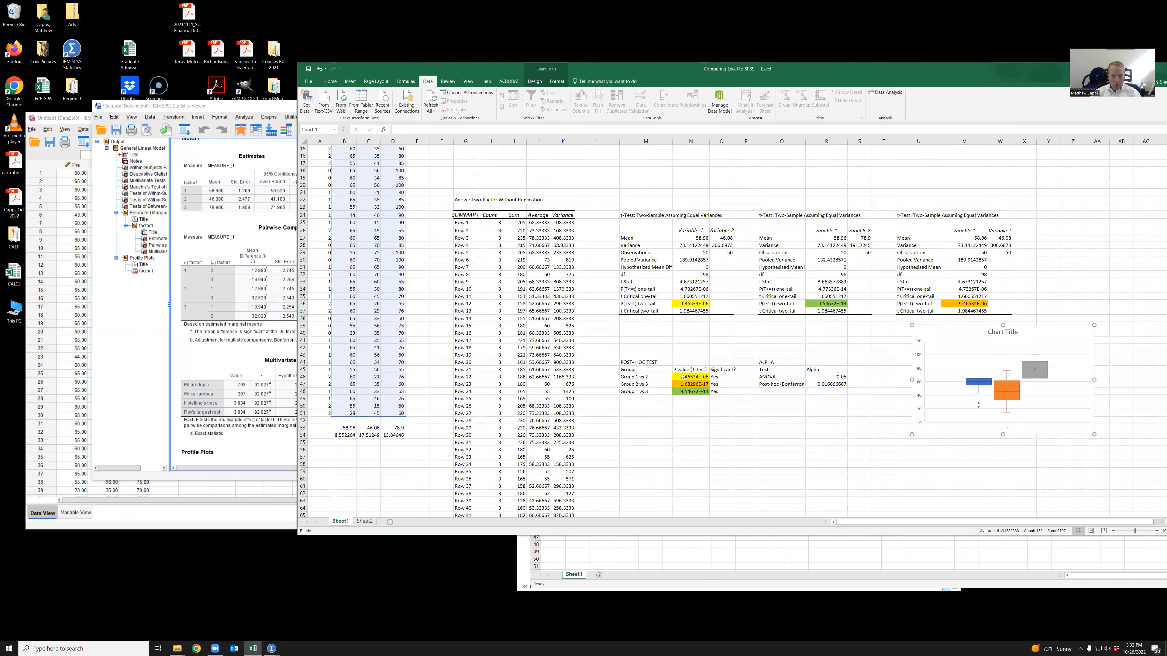
- Examine the formulas behind the Group 1 vs 2 p-value, its significance flag and the Bonferroni post hoc alpha
click(692, 377)
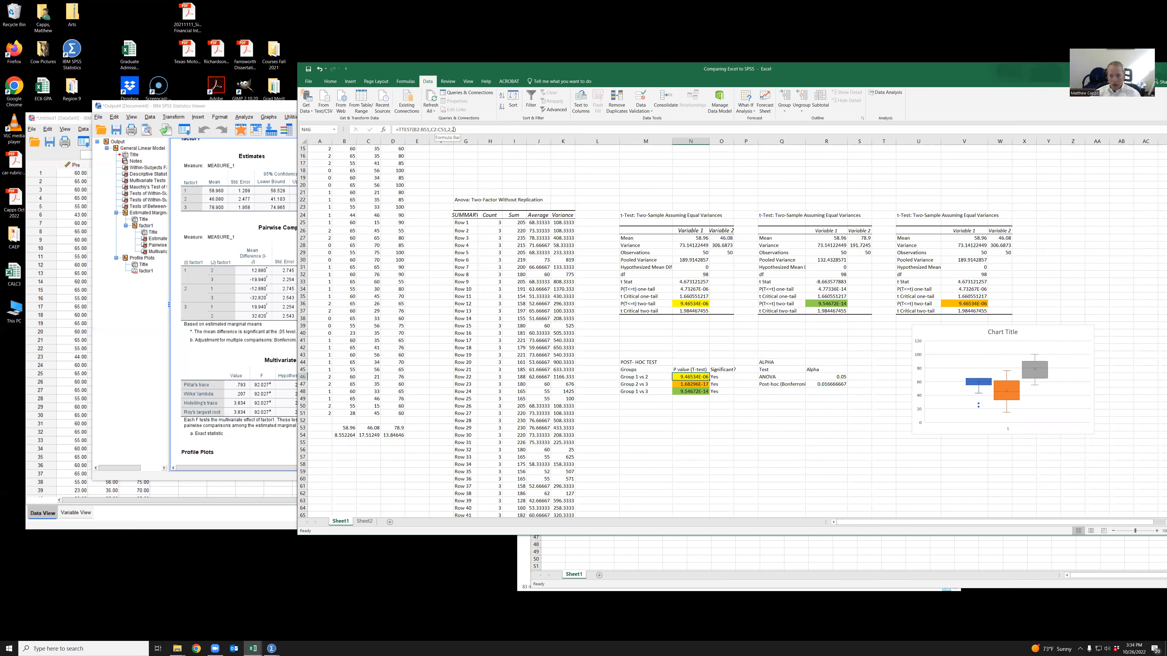
click(723, 377)
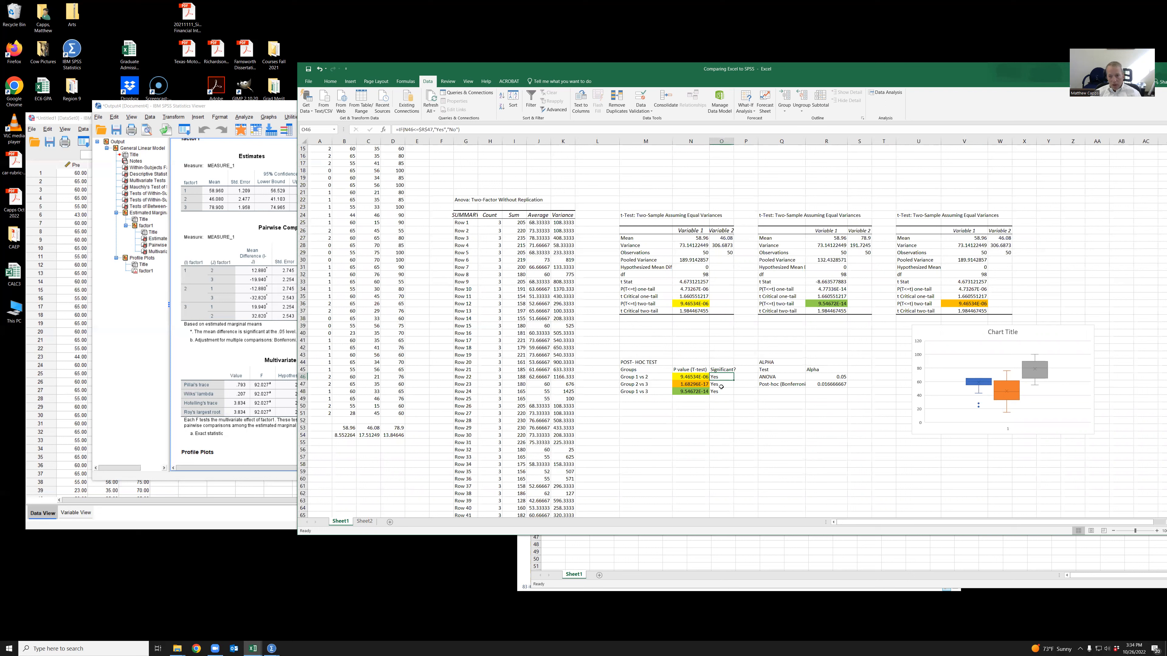
click(695, 375)
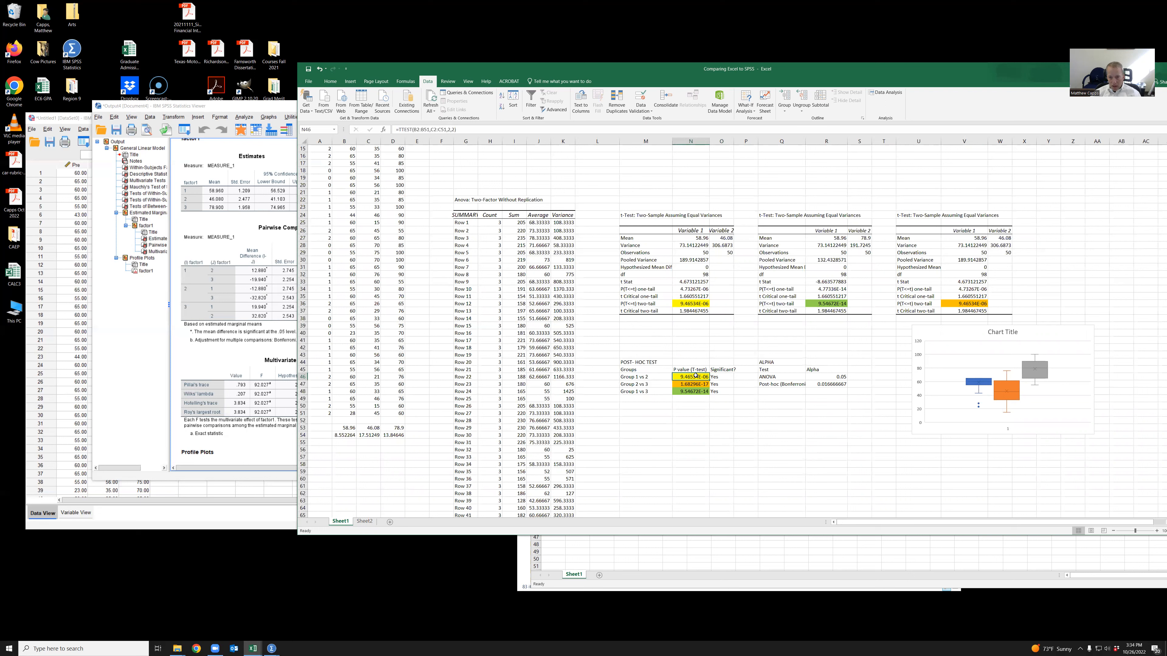
click(814, 384)
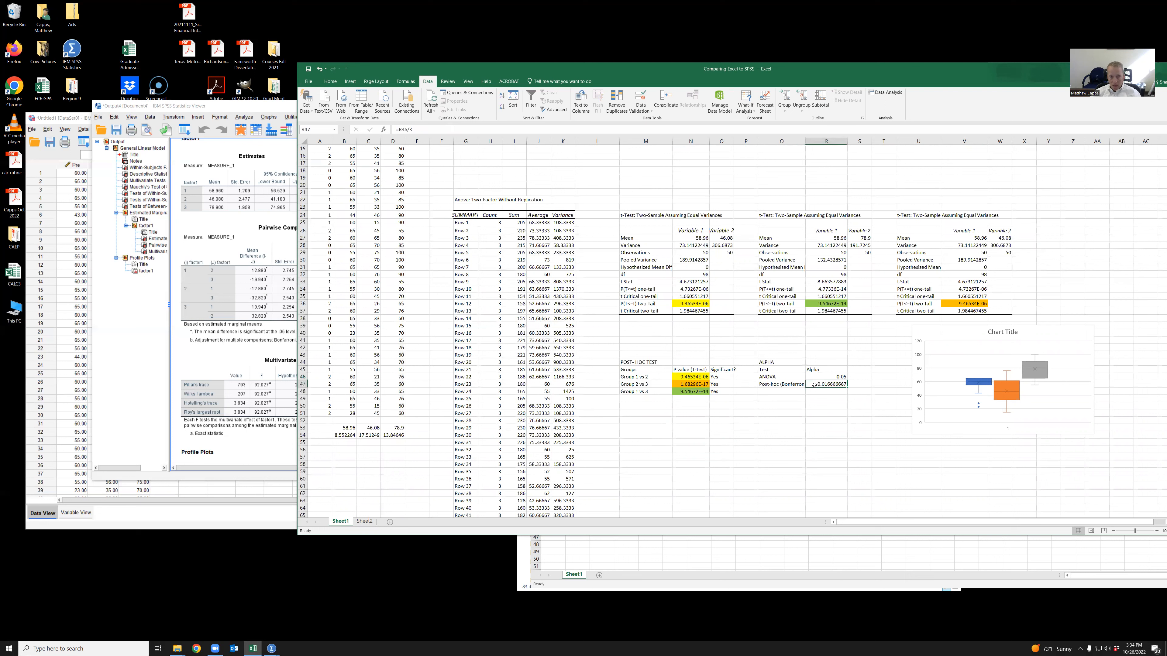
click(725, 379)
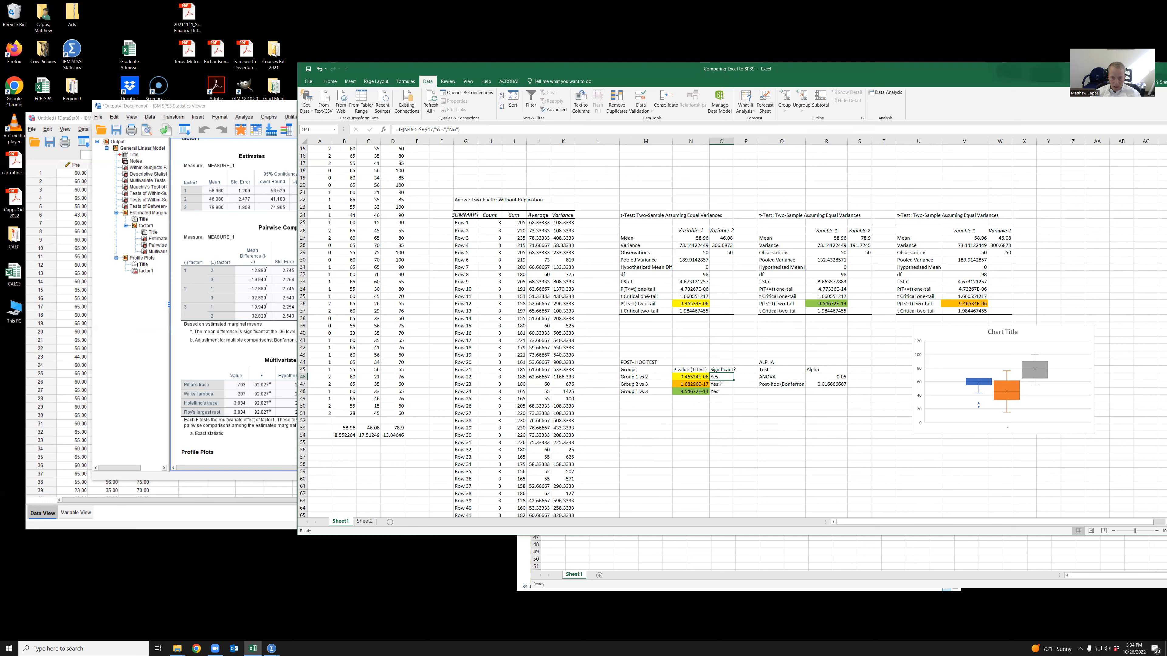
- Move the box plot chart closer to the alpha table and review the ANOVA source-of-variation table below the row summary
drag(1028, 329, 973, 333)
mouse_move(926, 400)
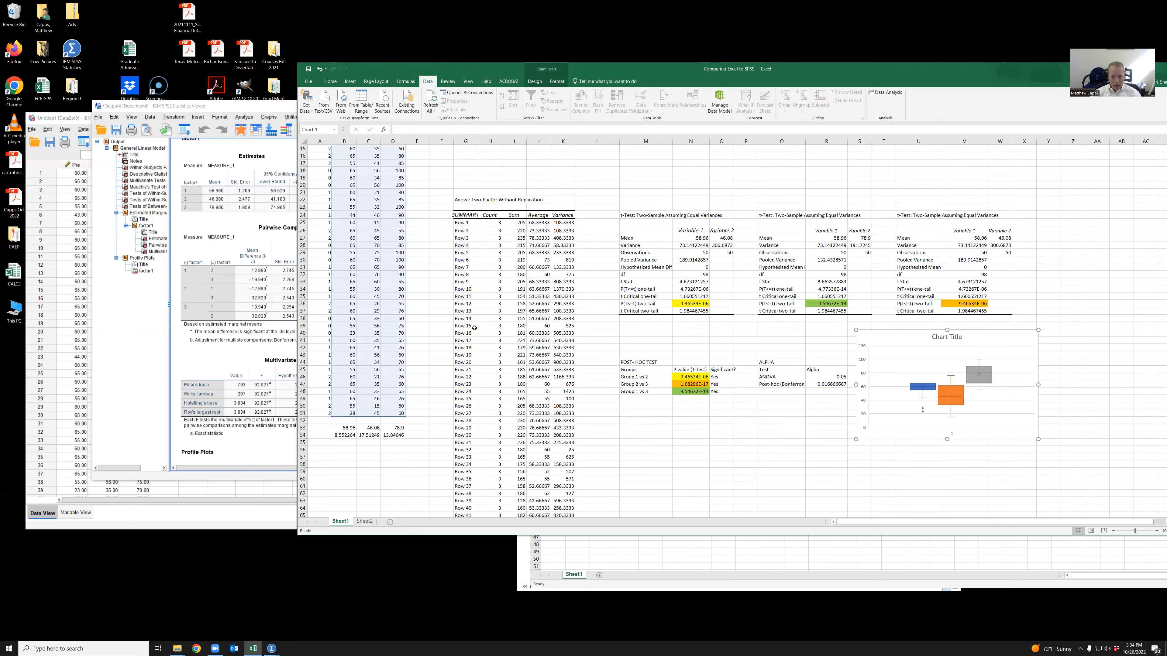
scroll(474, 328, down, 6)
scroll(555, 486, down, 4)
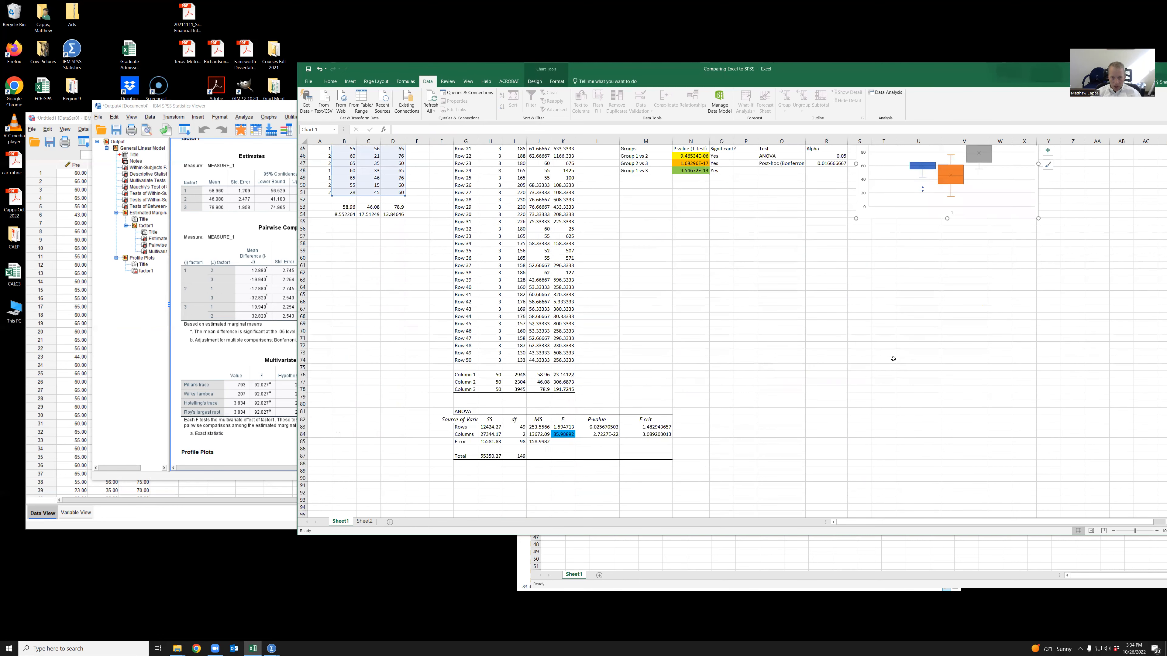
scroll(968, 394, up, 6)
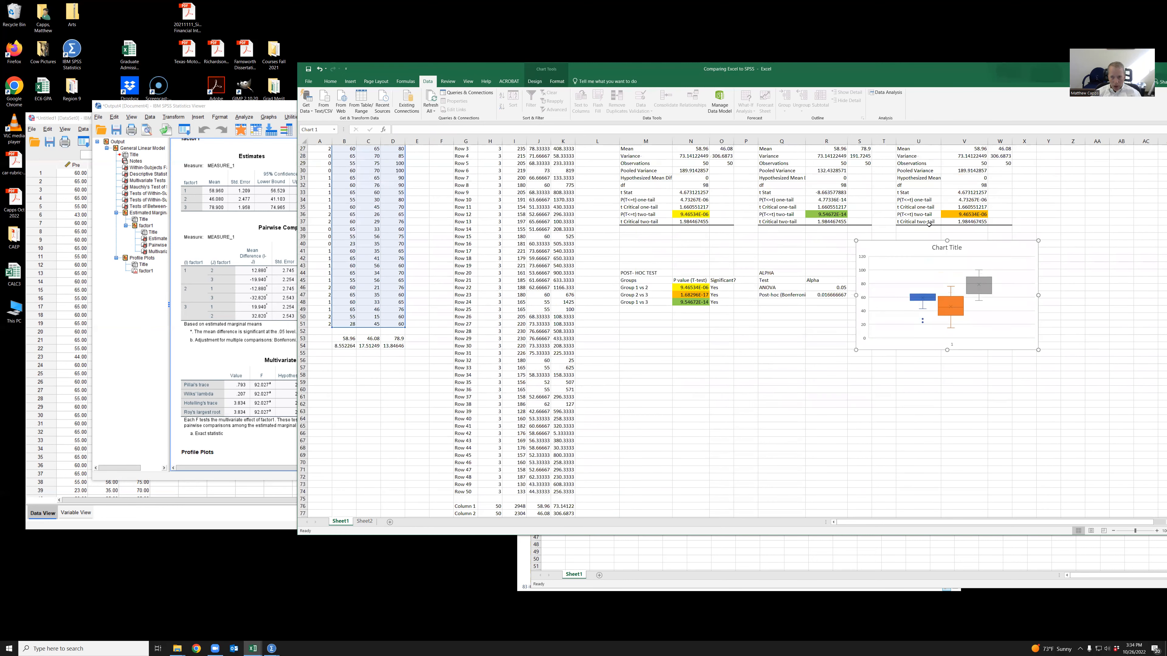
scroll(844, 310, up, 1)
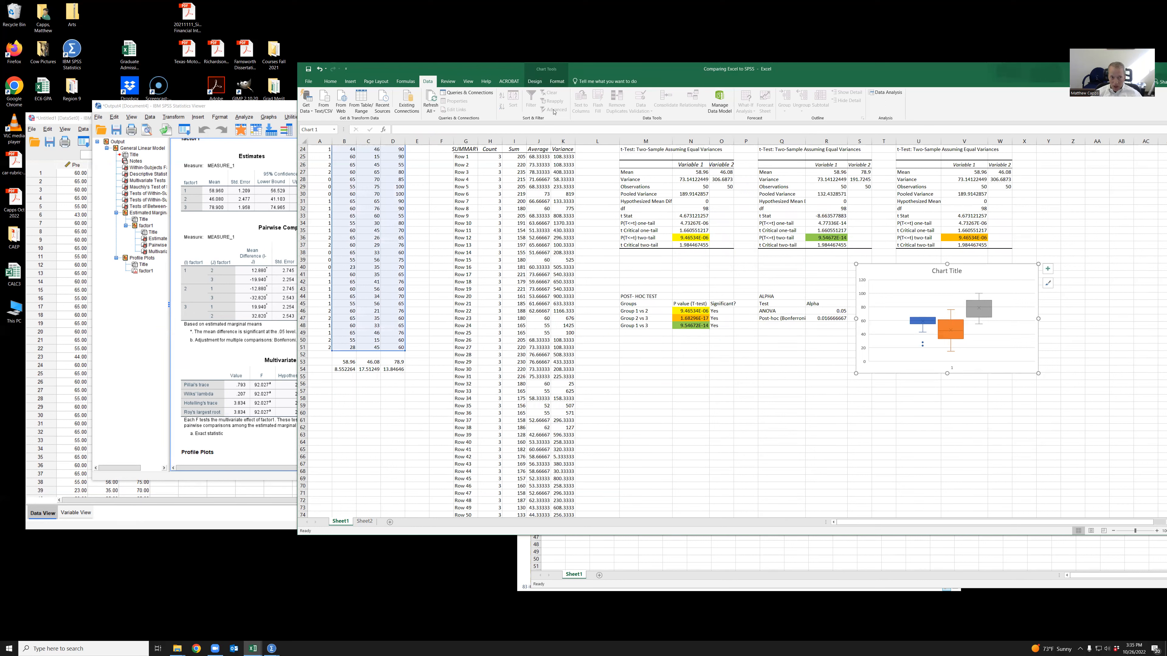
- Switch to the SPSS output viewer and compare its pairwise comparisons, multivariate tests and profile plot with the Excel t-test results and box plot
click(257, 106)
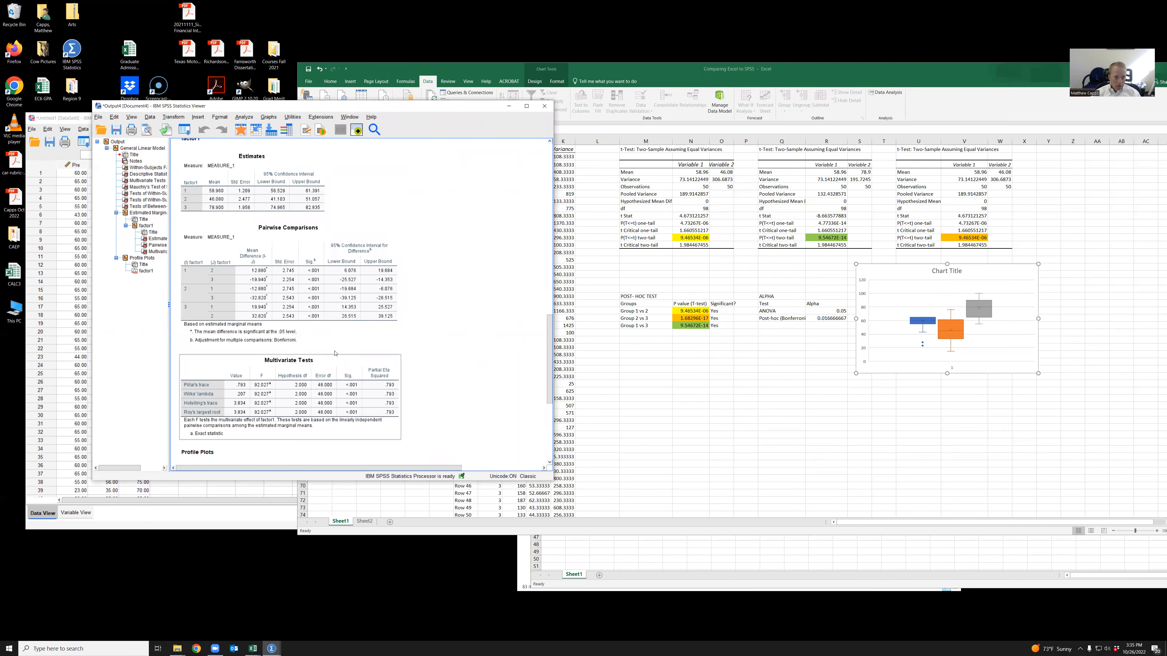
scroll(329, 340, down, 5)
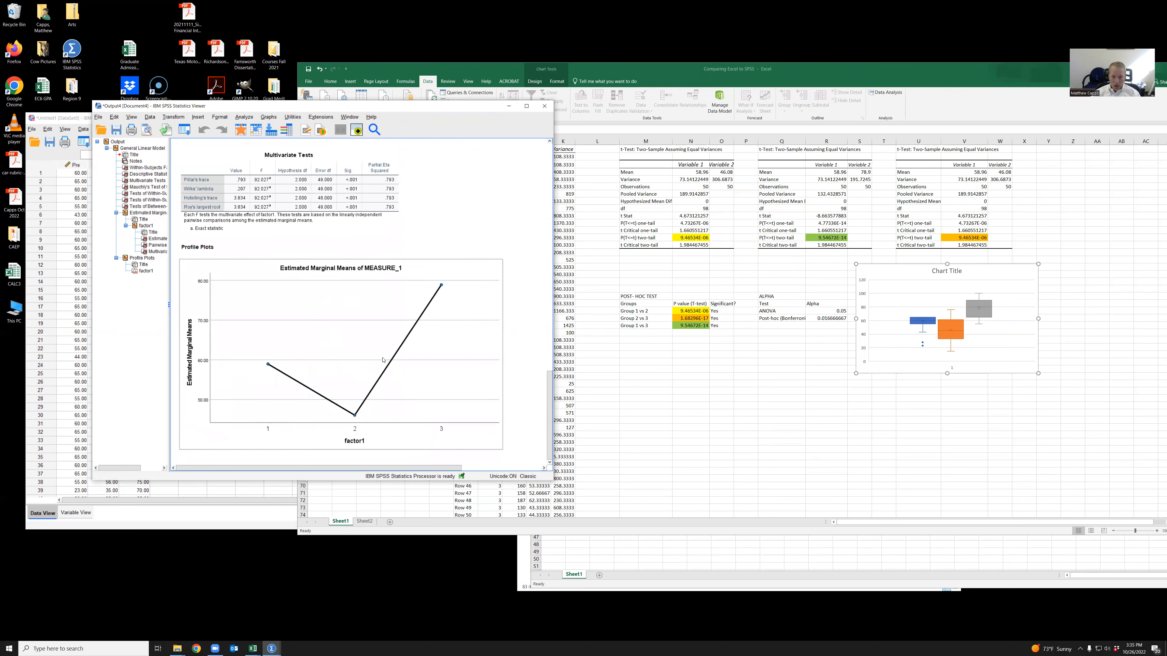
scroll(886, 323, up, 5)
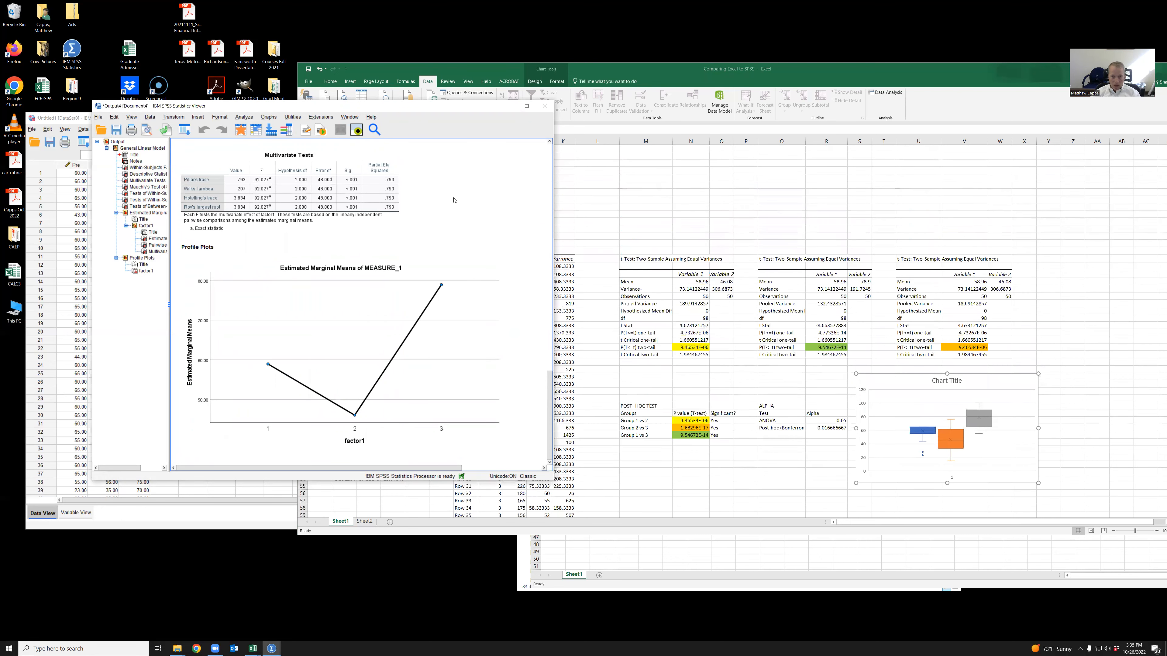
scroll(423, 237, up, 3)
scroll(423, 237, up, 3)
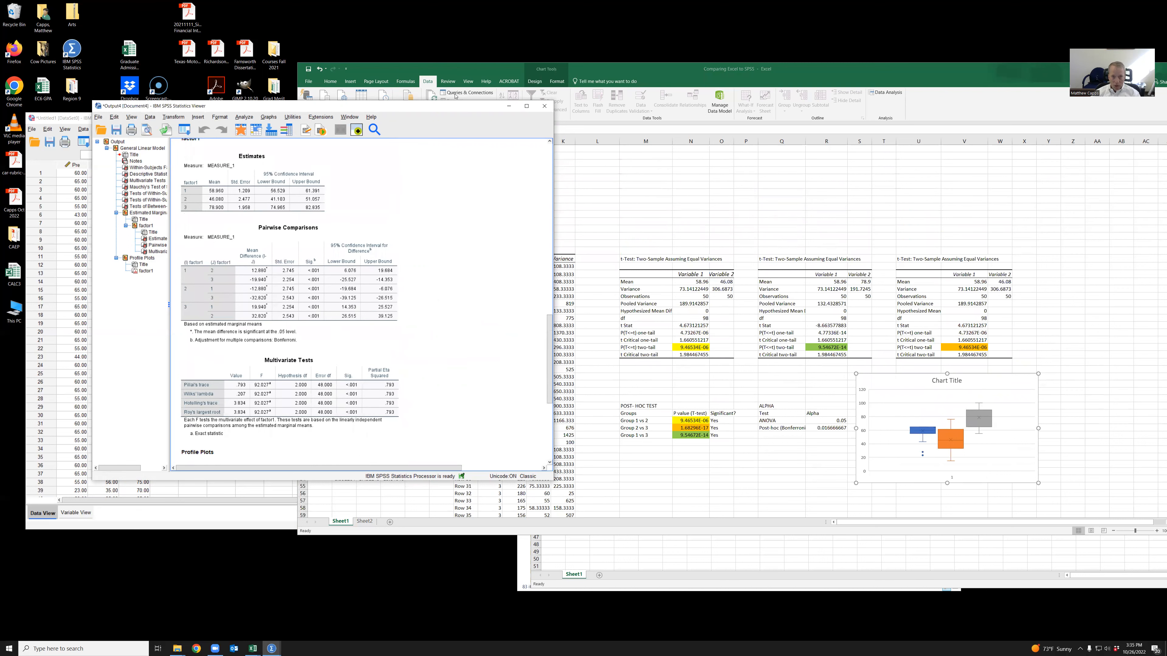
click(460, 79)
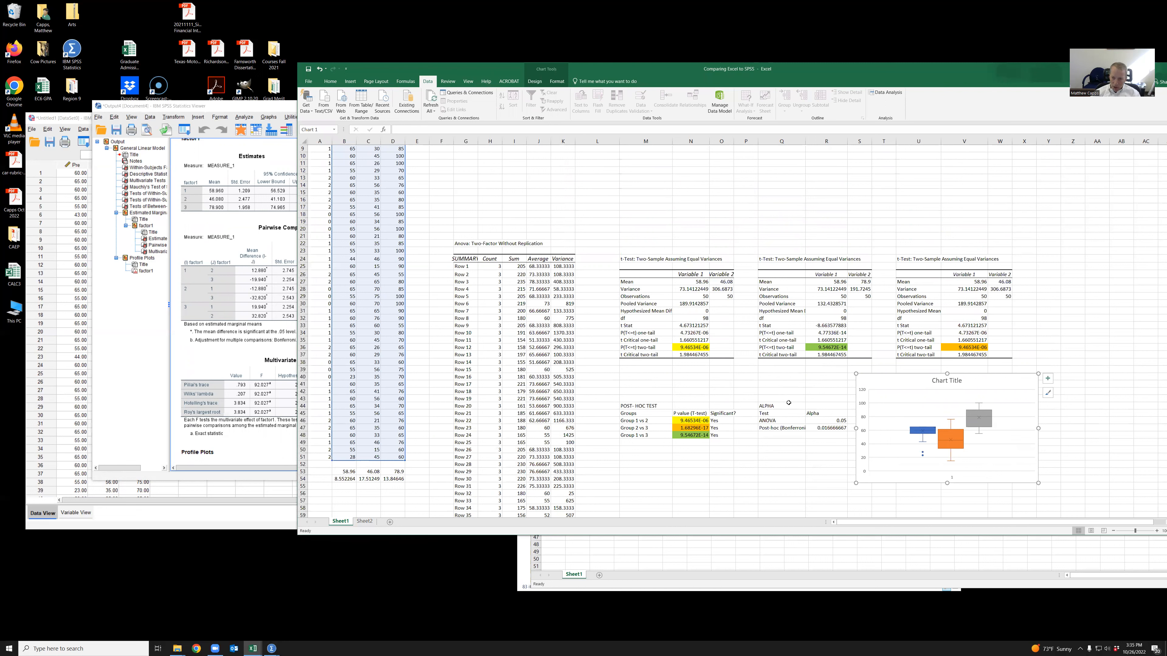
click(278, 103)
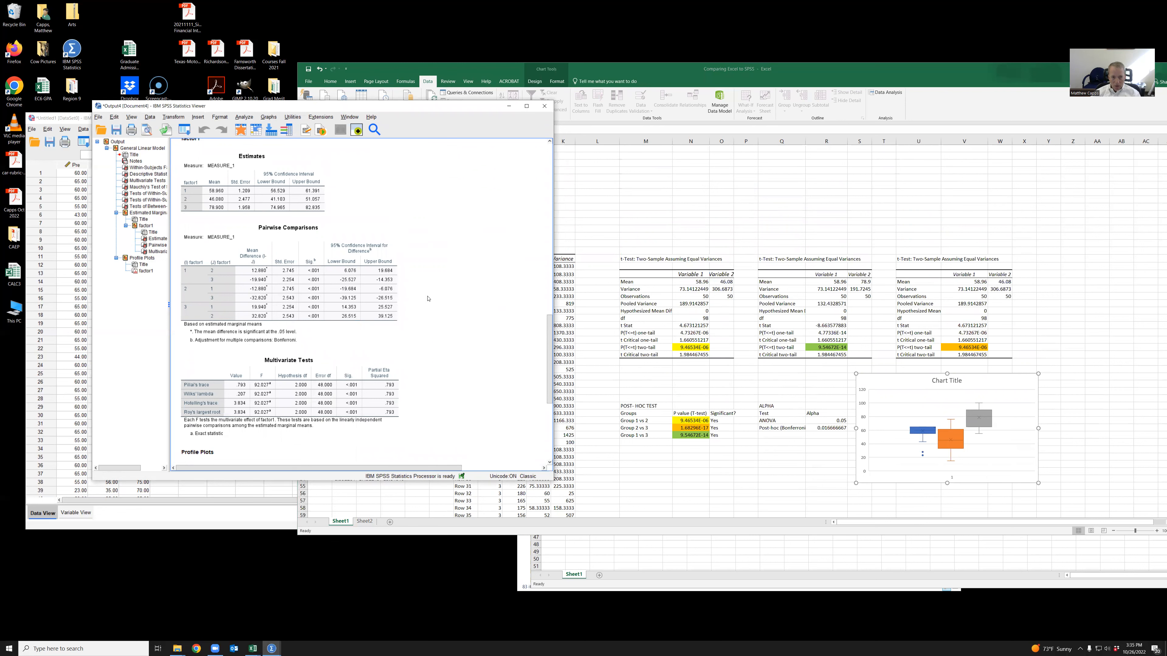
scroll(429, 296, down, 5)
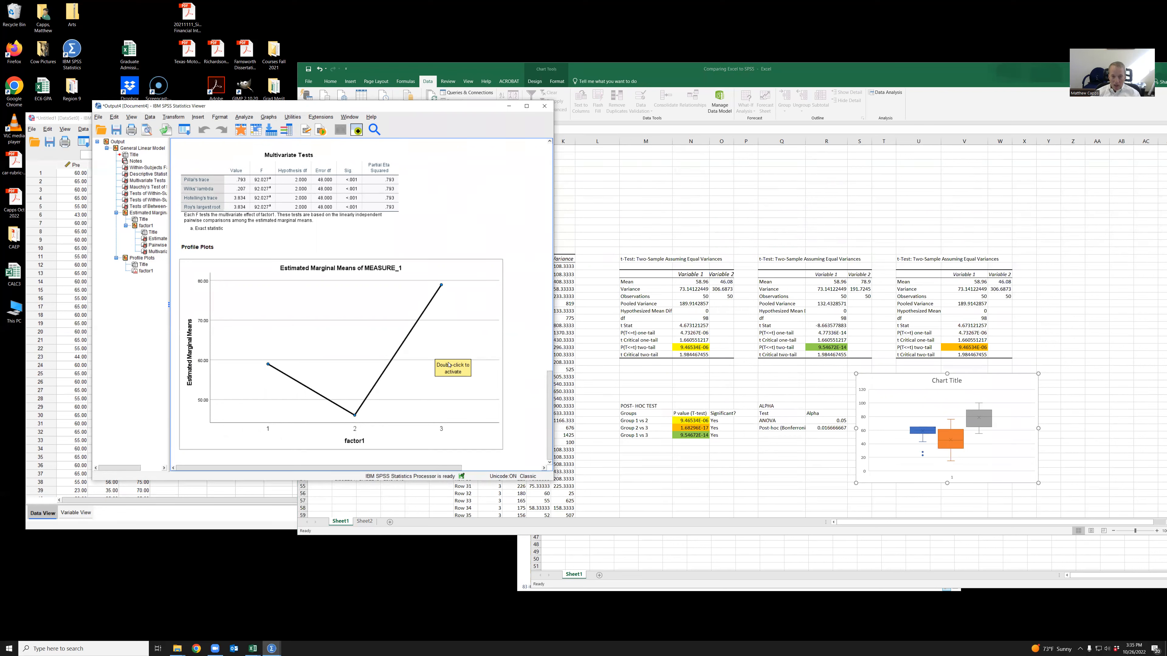
- Switch back to the Excel workbook and review the Grade 4 pre, mid and post scores alongside the ANOVA and t-test tables
click(738, 224)
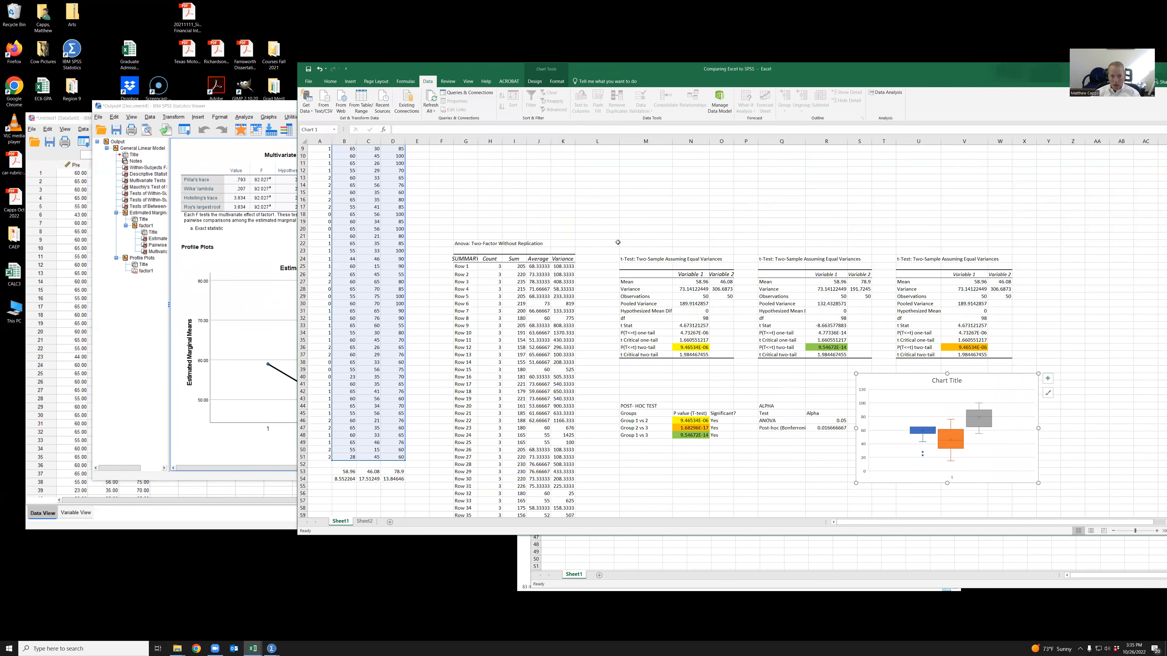
scroll(444, 284, up, 2)
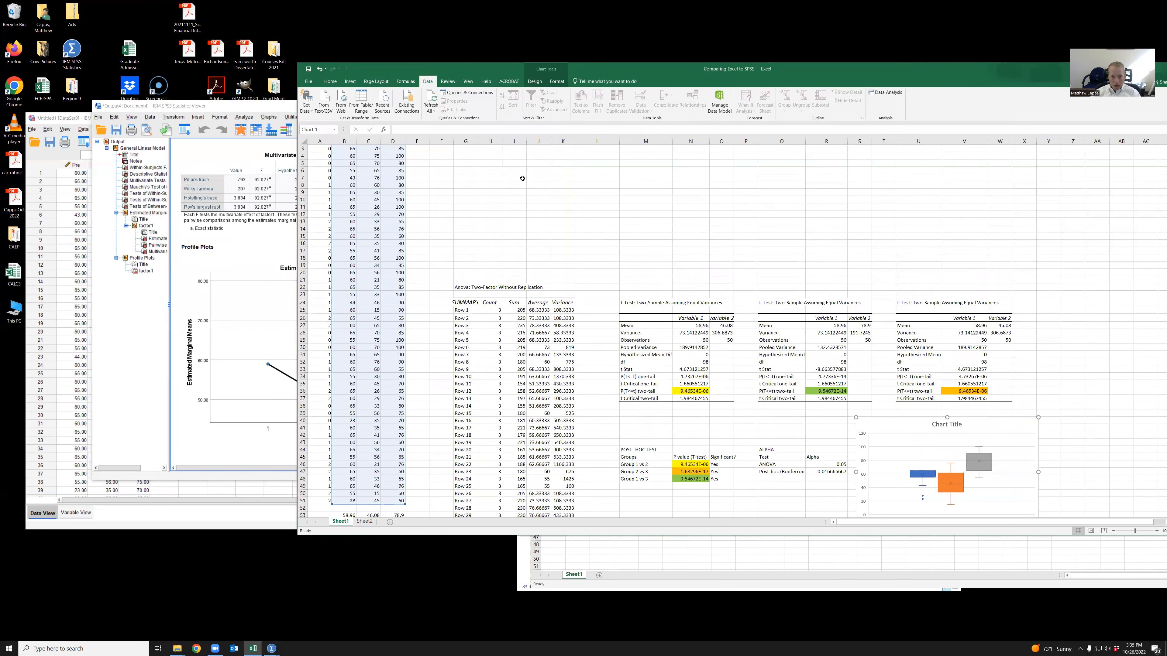
scroll(522, 178, up, 1)
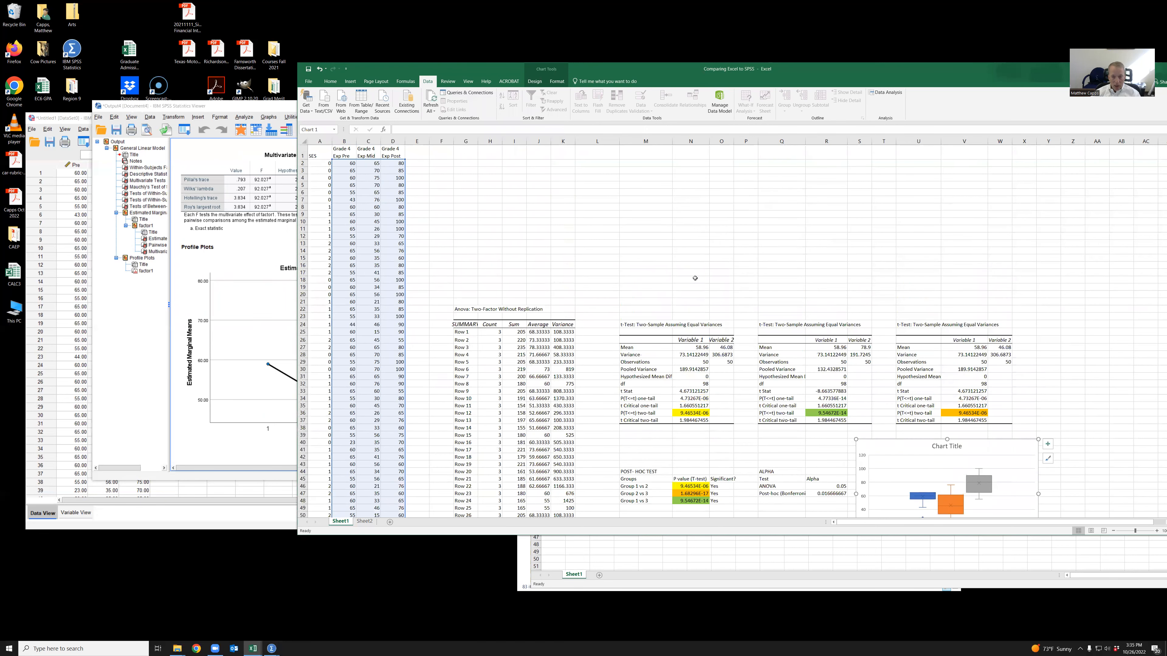
scroll(695, 278, down, 4)
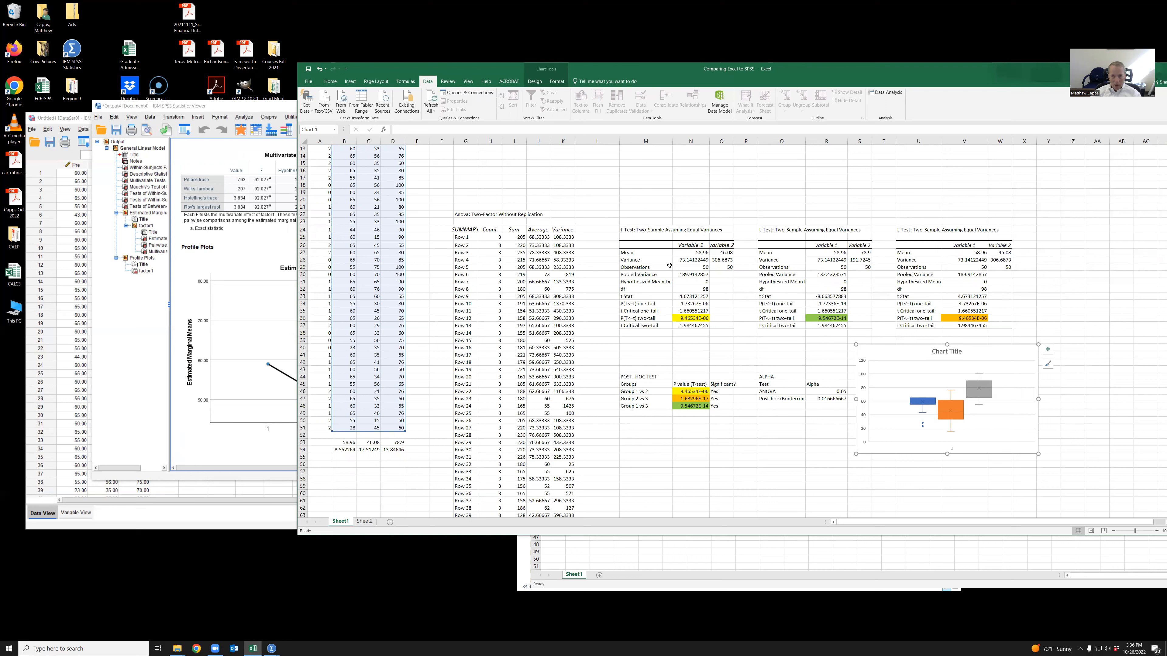
- Open the Data Analysis tools and look through the available t-test and ANOVA options
click(888, 93)
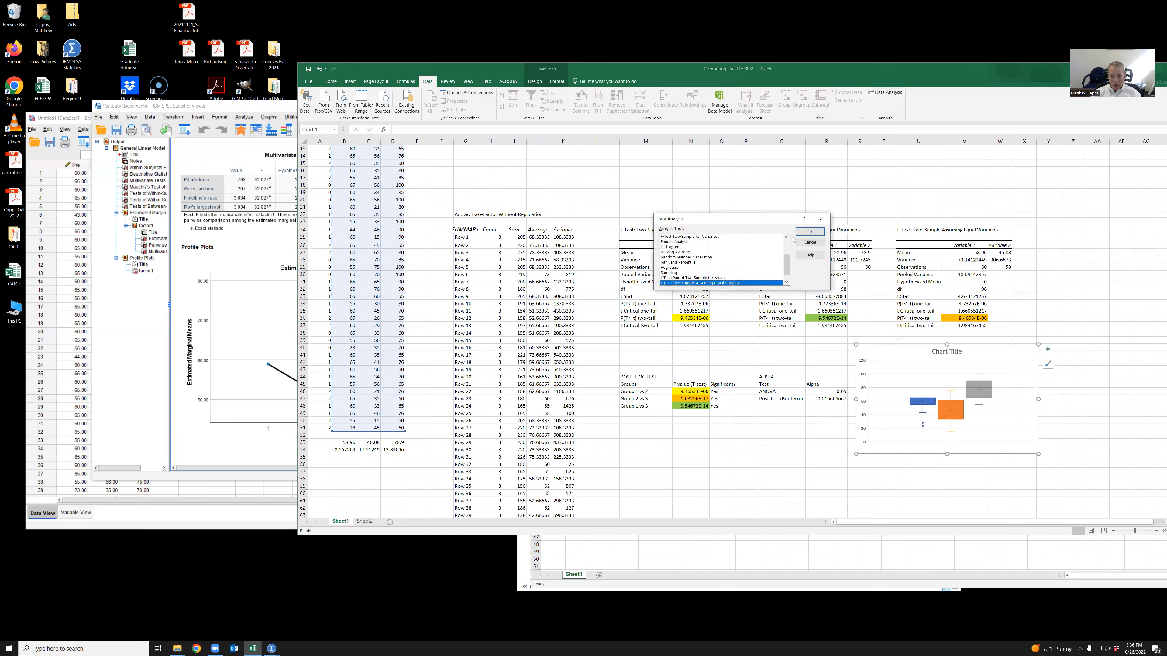
mouse_move(787, 269)
mouse_down()
mouse_move(788, 253)
mouse_move(788, 275)
mouse_up()
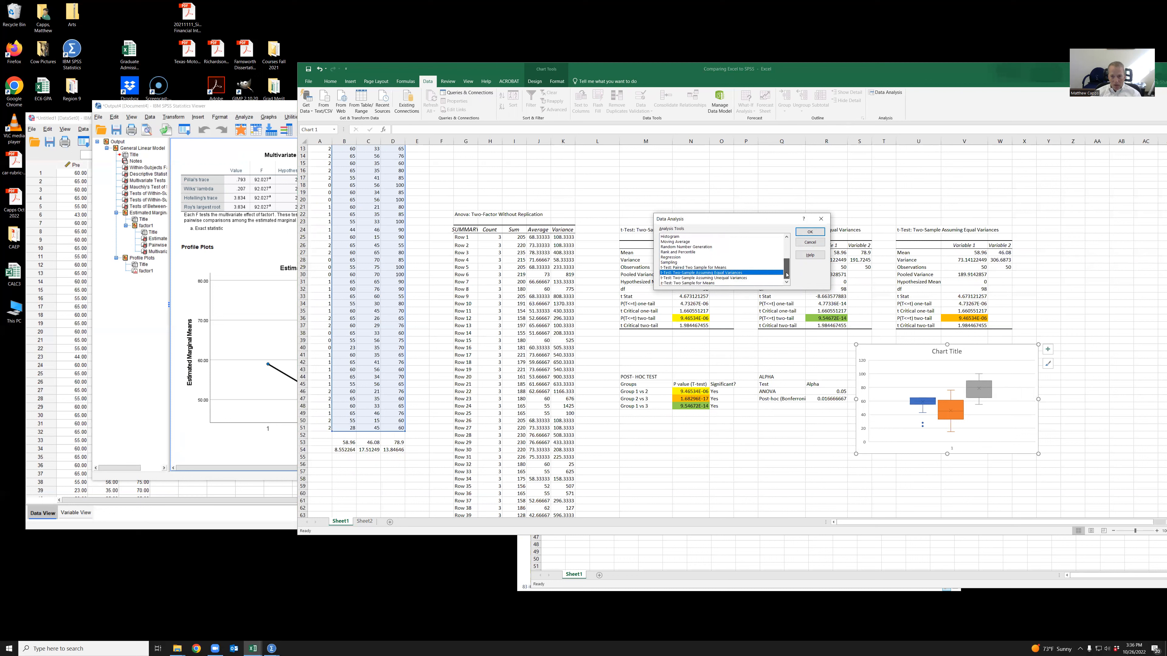
drag(786, 273, 786, 253)
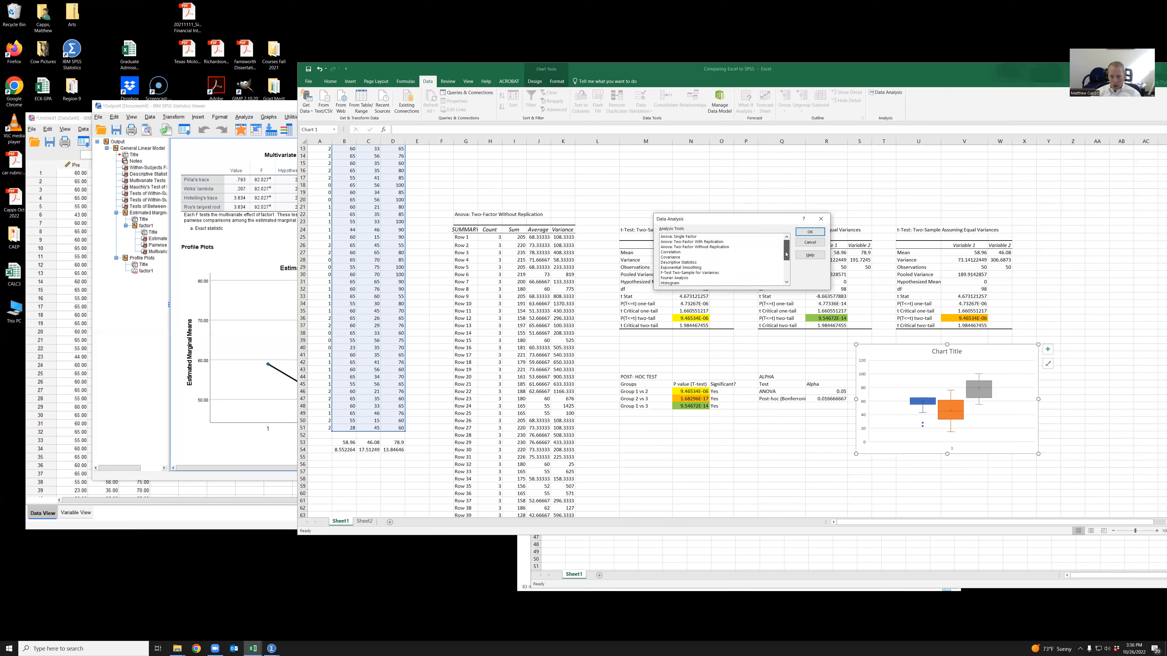